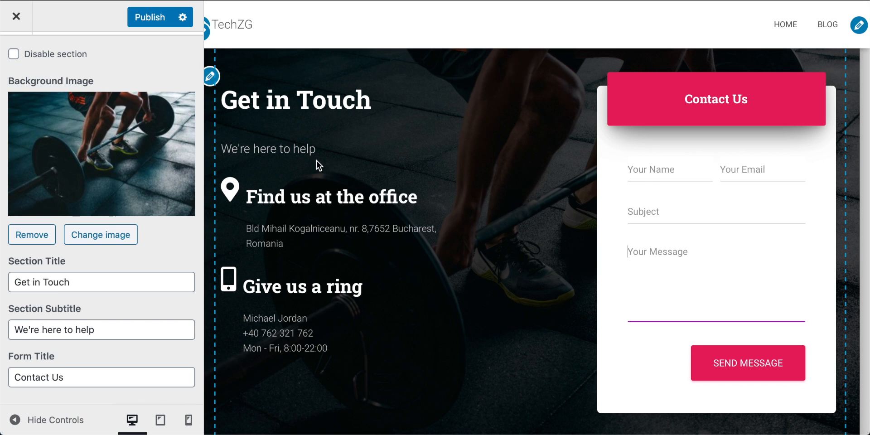
Step: Return from the contact section settings to the customizer's main list and open the Blog Settings
left_click(21, 68)
scroll(42, 171, "down", 1)
scroll(44, 174, "down", 1)
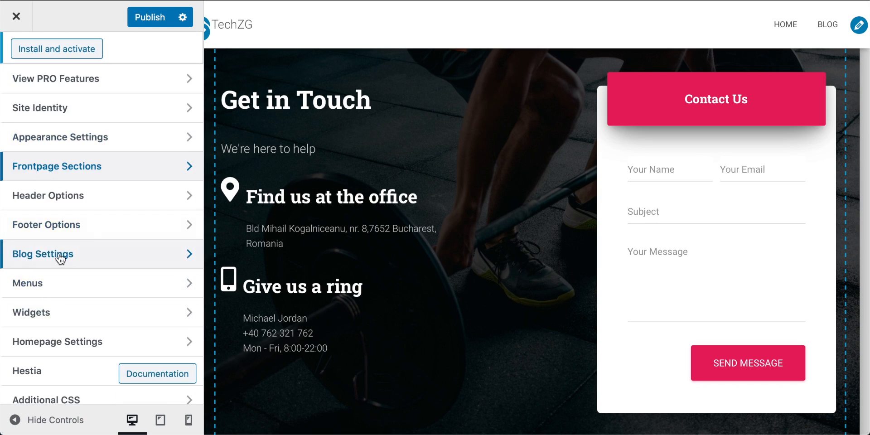
left_click(59, 258)
scroll(50, 181, "down", 2)
left_click(44, 177)
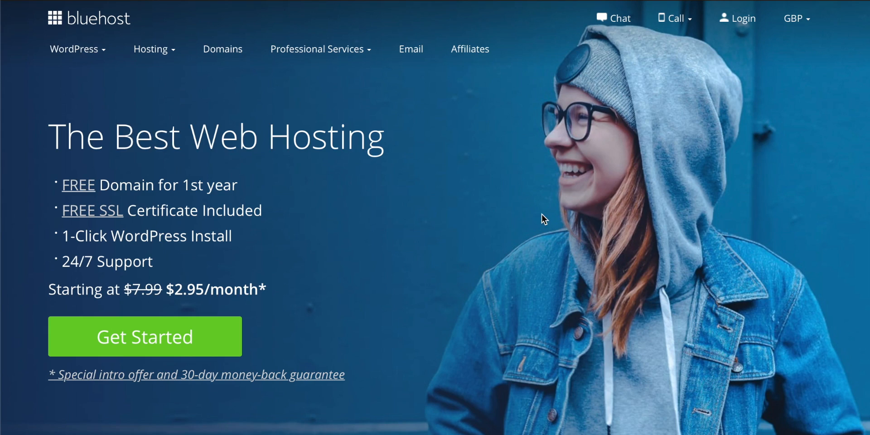
Step: Highlight the WordPress install and 24/7 support offers on the Bluehost homepage and get started with the hosting plans
double_click(110, 133)
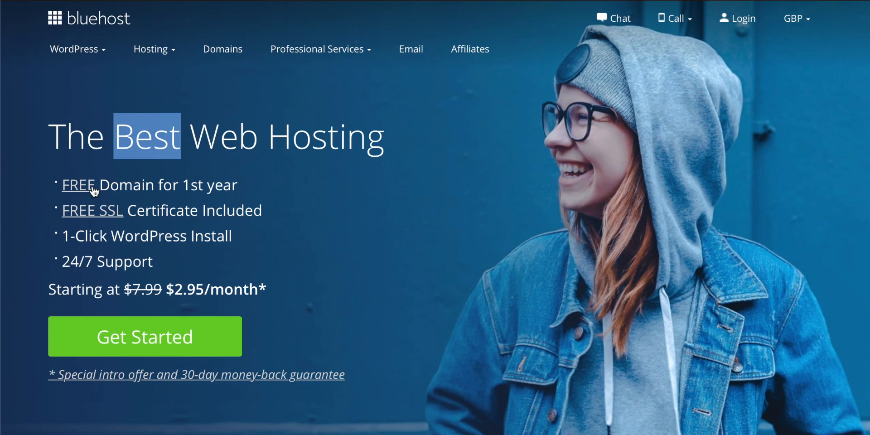
left_click_drag(233, 235, 73, 242)
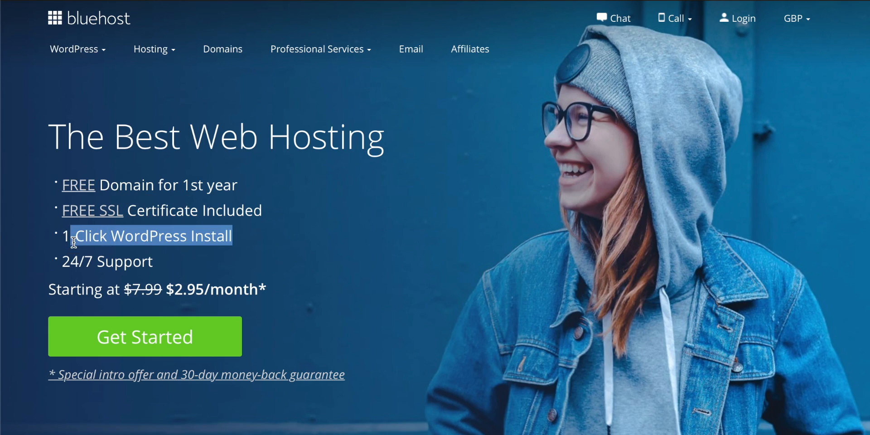
left_click_drag(141, 254, 62, 262)
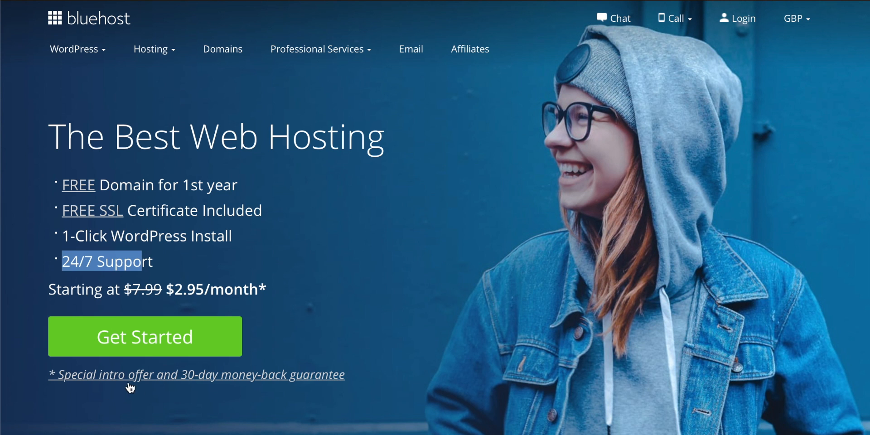
left_click(161, 336)
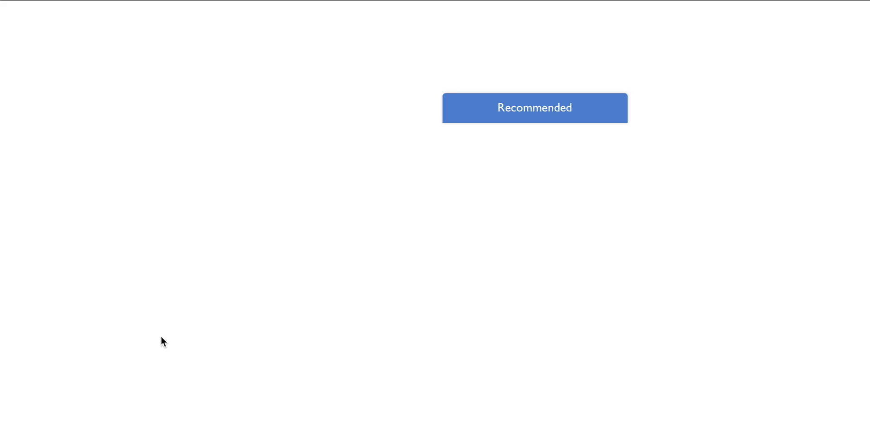
Step: Examine the website and storage allowances of the Basic and Choice Plus hosting plans
scroll(224, 278, "down", 2)
scroll(189, 188, "down", 1)
left_click_drag(161, 171, 109, 170)
left_click_drag(96, 198, 159, 198)
scroll(195, 233, "up", 1)
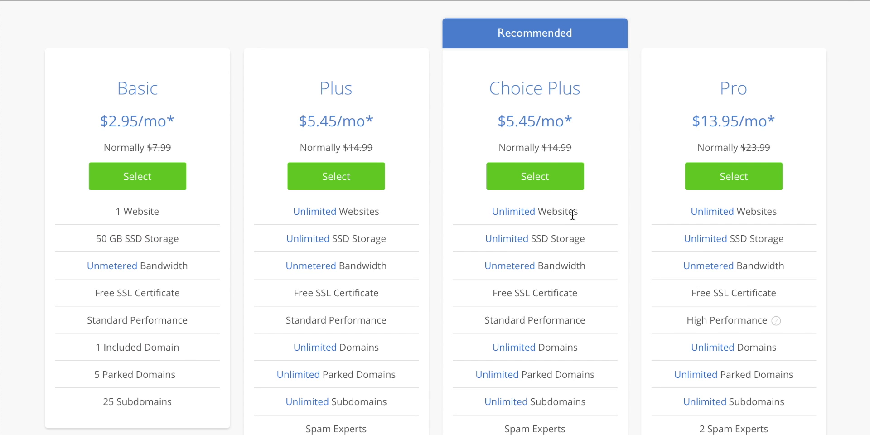
triple_click(521, 209)
left_click(521, 240)
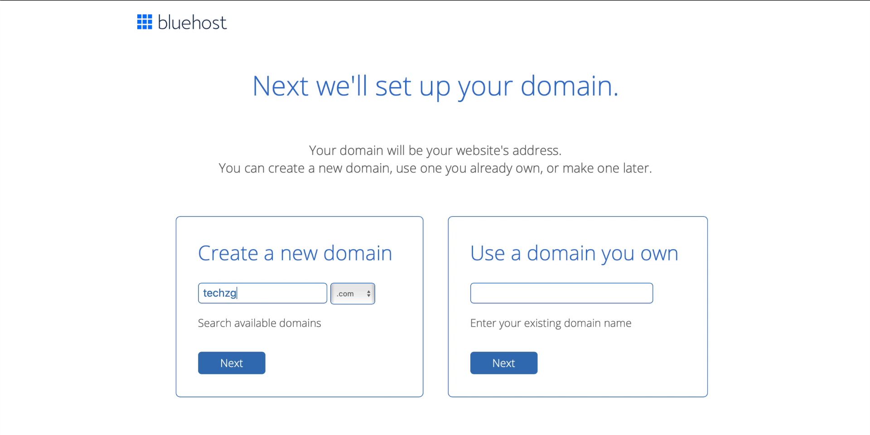
Step: Choose the .co extension for the new domain techzg and continue to the next sign-up page
left_click(358, 296)
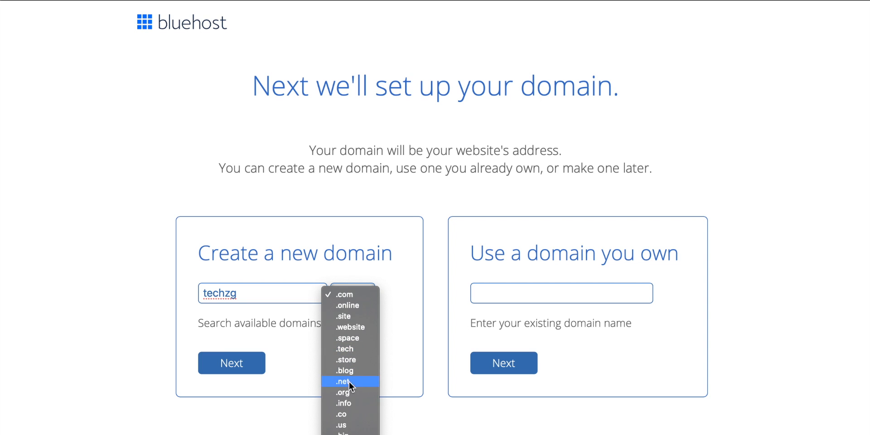
left_click(349, 415)
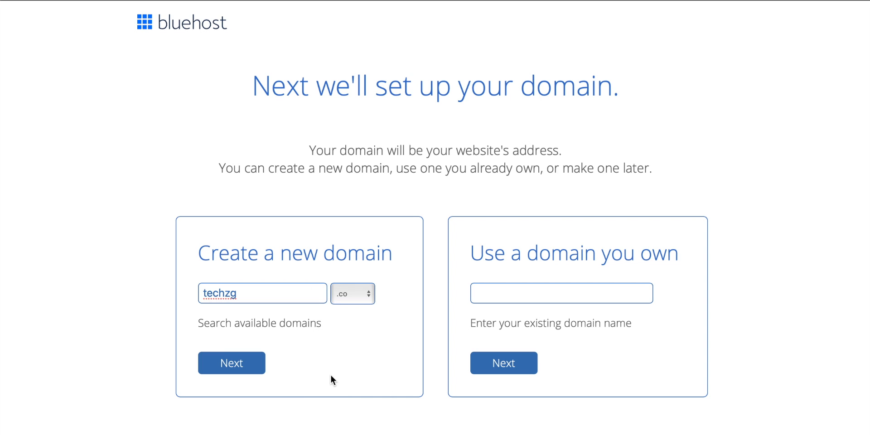
left_click(250, 364)
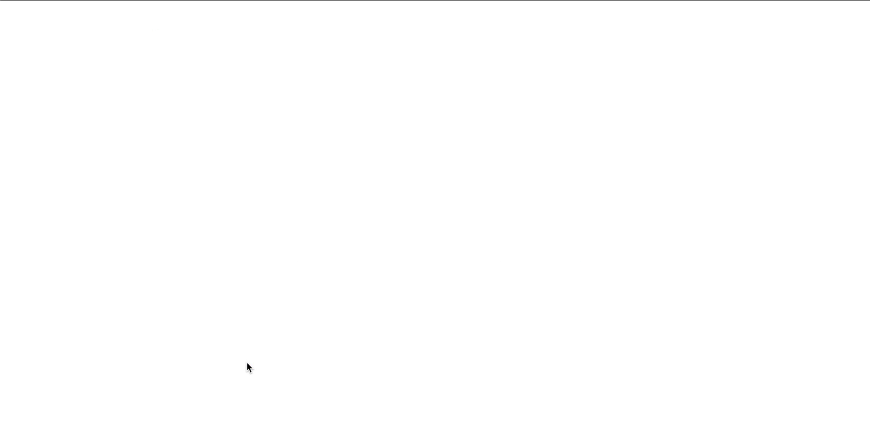
scroll(253, 353, "down", 3)
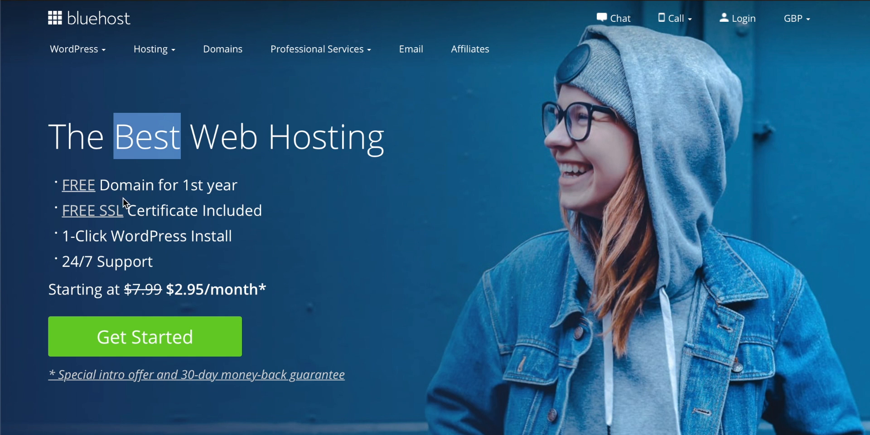
Step: Highlight the homepage's one-click WordPress install and support offers, and open the hosting plan selection
left_click_drag(231, 237, 69, 236)
left_click_drag(141, 262, 62, 262)
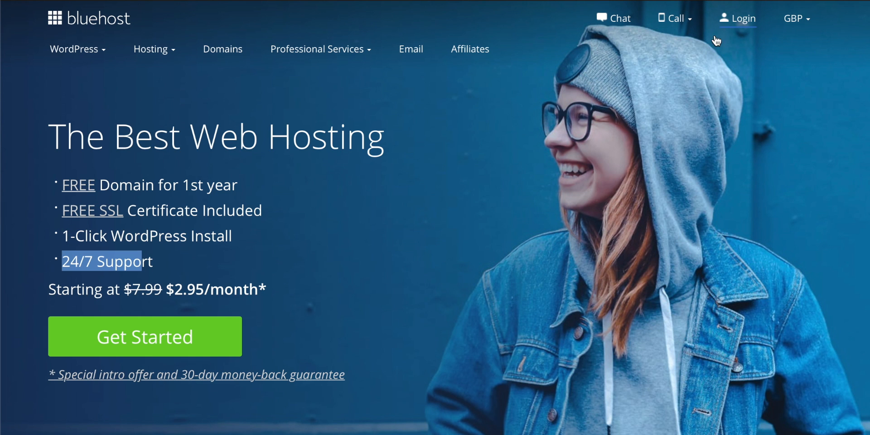
left_click(162, 338)
Step: Examine the Basic plan's website, storage and included domain features
scroll(225, 279, "down", 2)
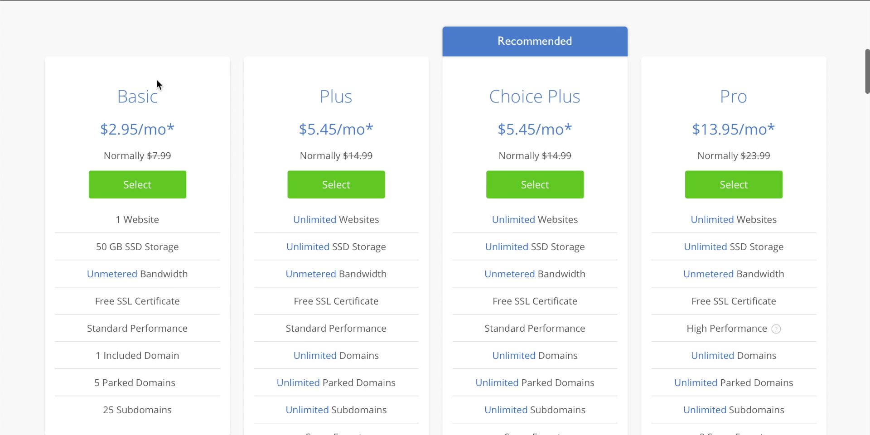
scroll(141, 129, "down", 1)
left_click_drag(154, 171, 109, 171)
left_click_drag(96, 198, 156, 198)
scroll(196, 234, "up", 1)
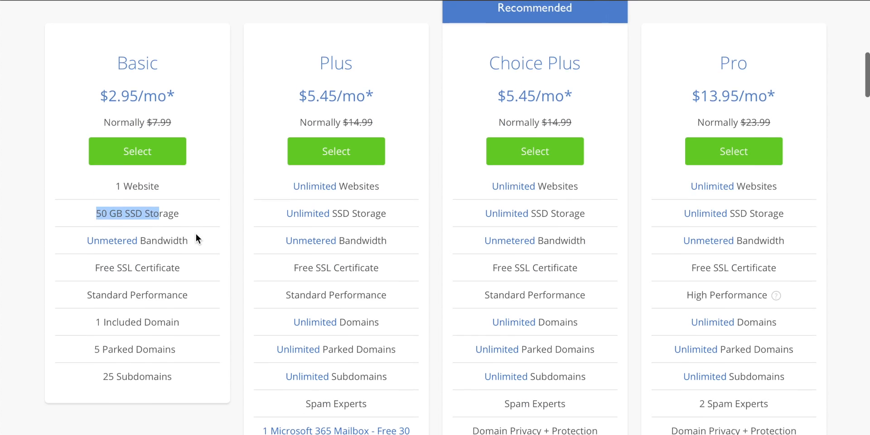
left_click_drag(166, 347, 137, 335)
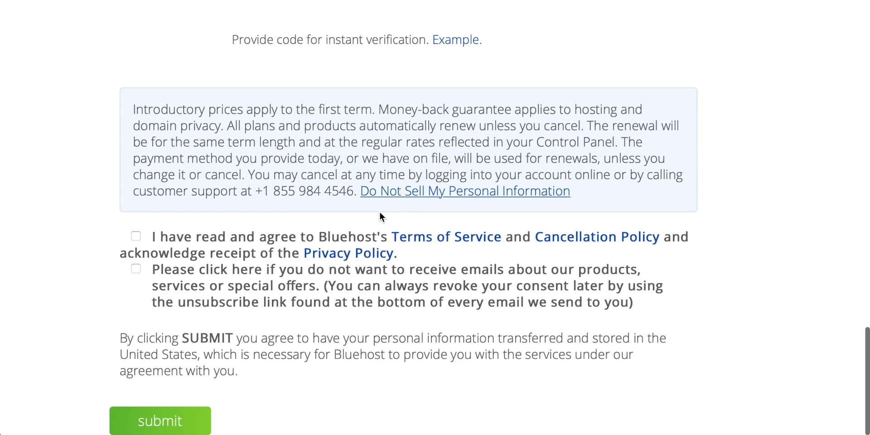
Step: Agree to the Terms of Service and Cancellation Policy, and opt out of promotional emails
left_click(136, 236)
left_click(135, 269)
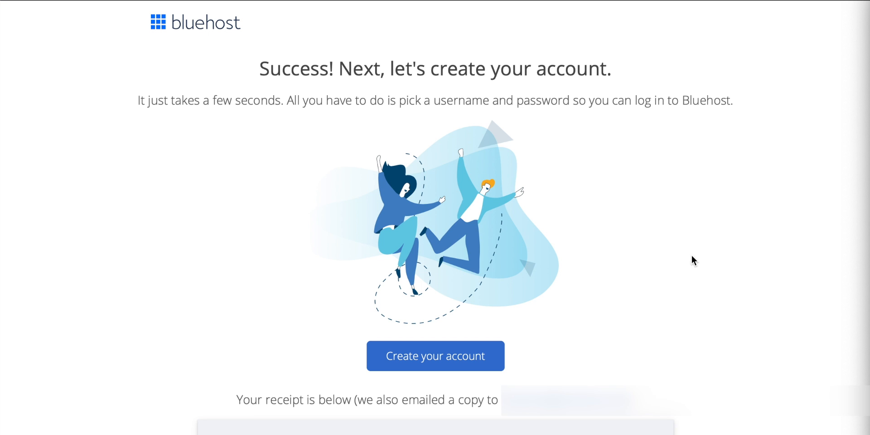
Step: Start creating the hosting account for techzg.co and accept the Privacy Policy and Terms of Service
left_click(439, 355)
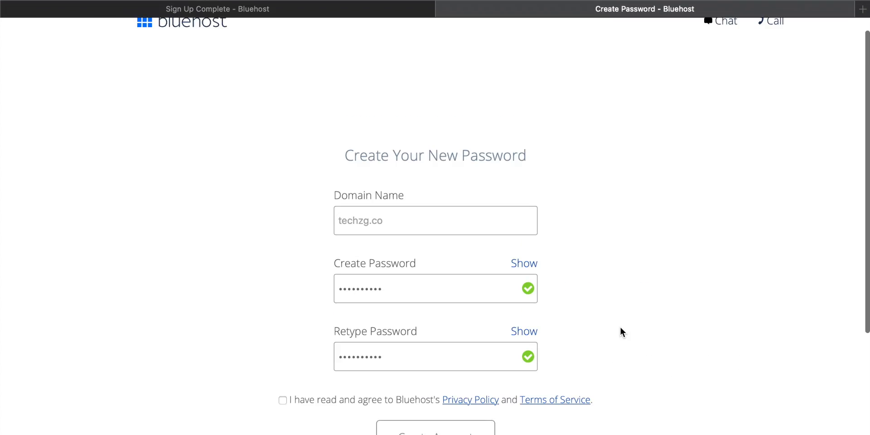
scroll(622, 332, "down", 2)
left_click(284, 355)
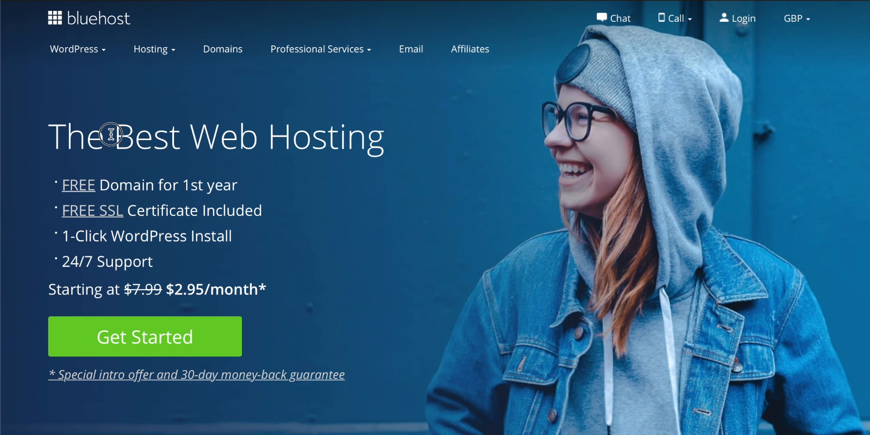
Step: Review the hosting, WordPress install and support offers on the Bluehost homepage, and proceed to the hosting plans
left_click_drag(114, 137, 181, 136)
left_click_drag(118, 132, 181, 131)
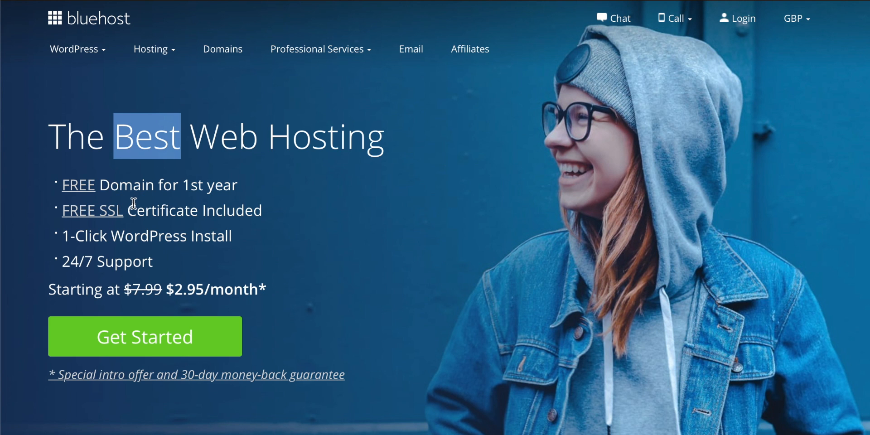
left_click_drag(231, 236, 73, 242)
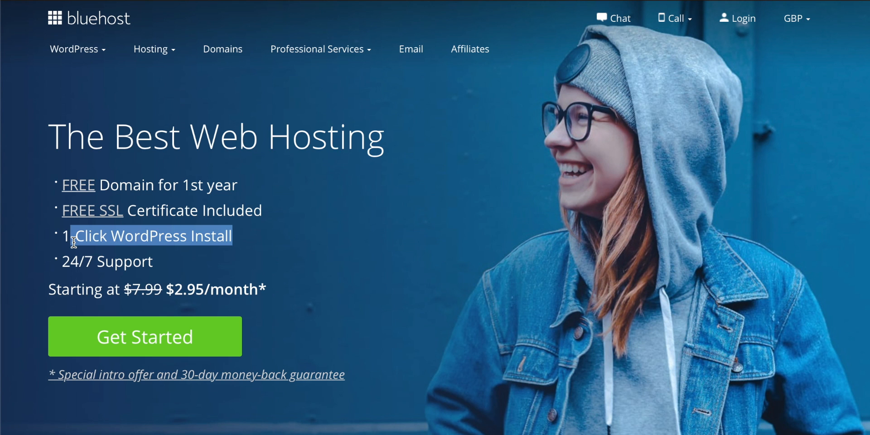
left_click_drag(140, 262, 65, 259)
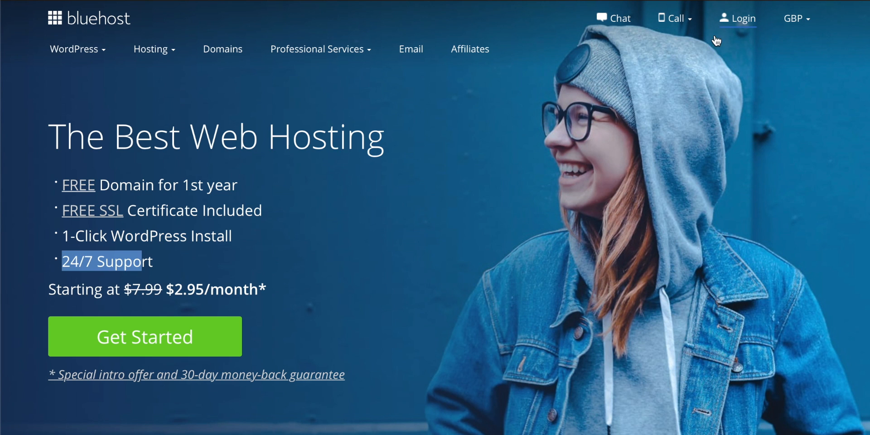
mouse_move(690, 25)
left_click(312, 329)
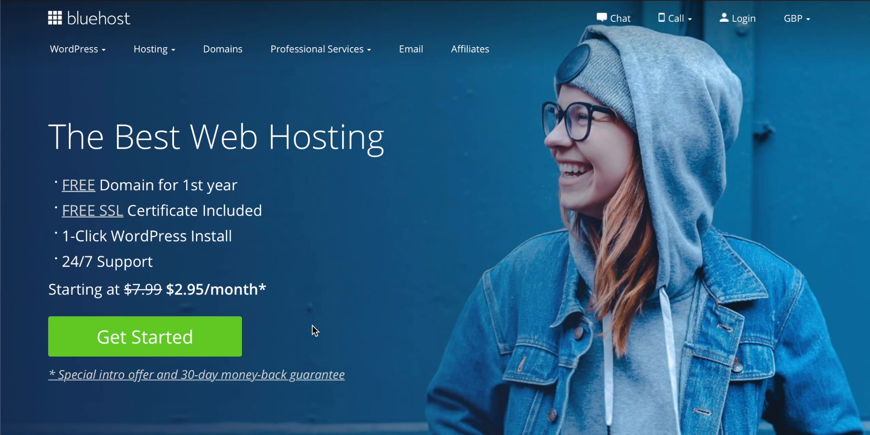
left_click(162, 339)
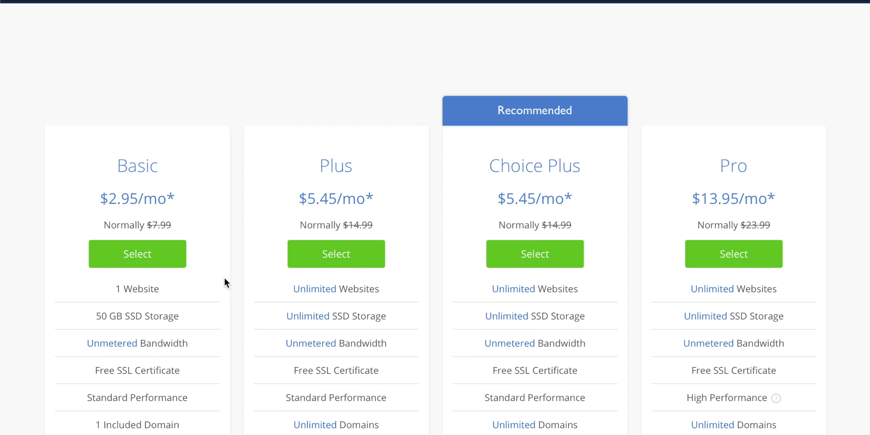
Step: Examine the number of websites, SSD storage and included domain offered by the Basic plan
scroll(224, 283, "down", 2)
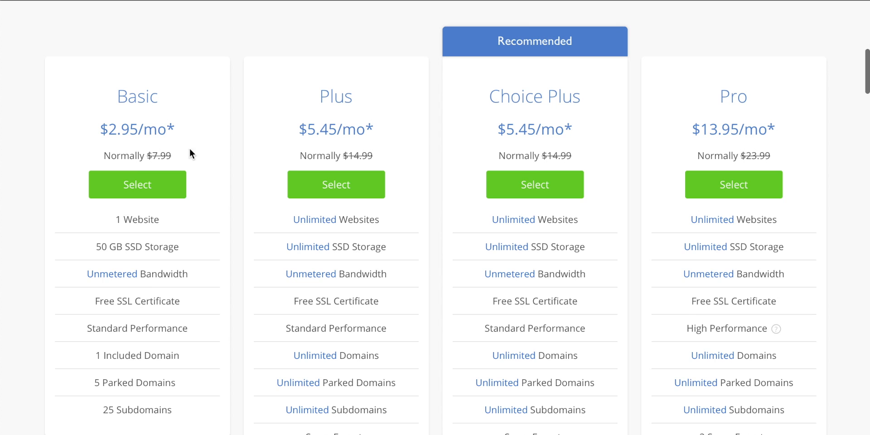
scroll(189, 148, "down", 1)
left_click_drag(154, 171, 108, 171)
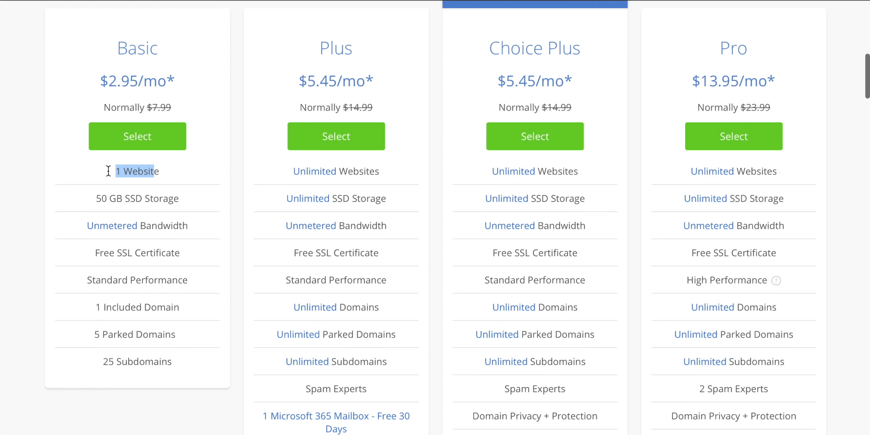
left_click_drag(96, 198, 161, 198)
scroll(196, 234, "up", 1)
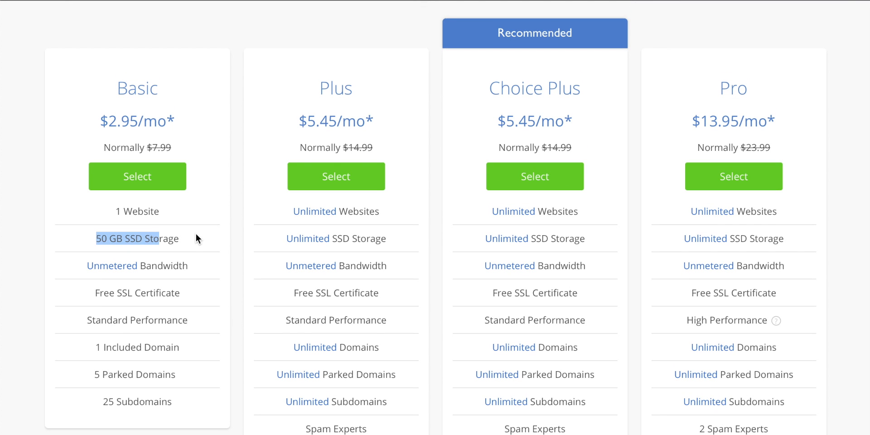
left_click_drag(165, 347, 111, 350)
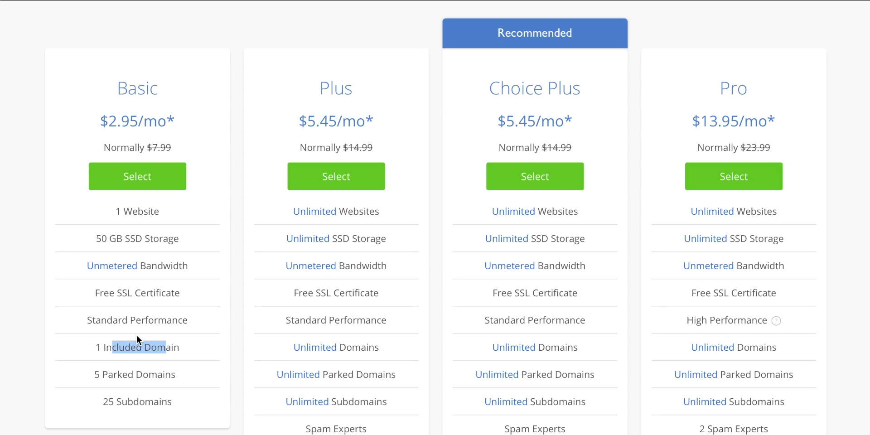
Step: Examine the Choice Plus plan's websites, SSD storage, and Domain Privacy + Protection features
left_click(573, 216)
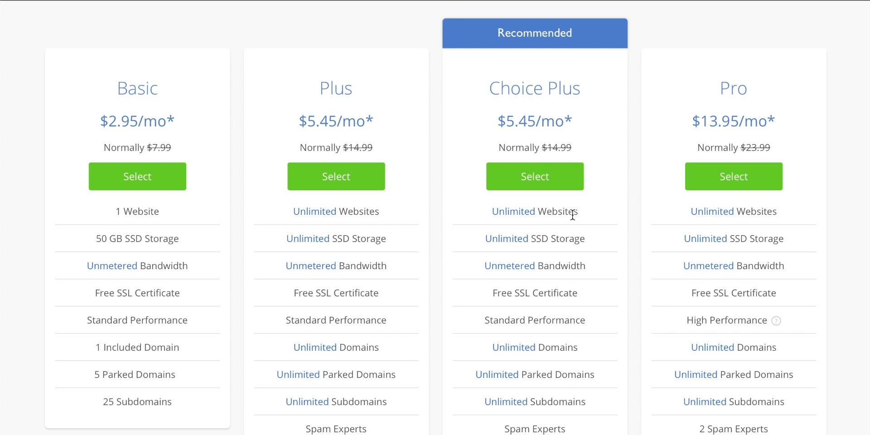
left_click_drag(578, 211, 493, 208)
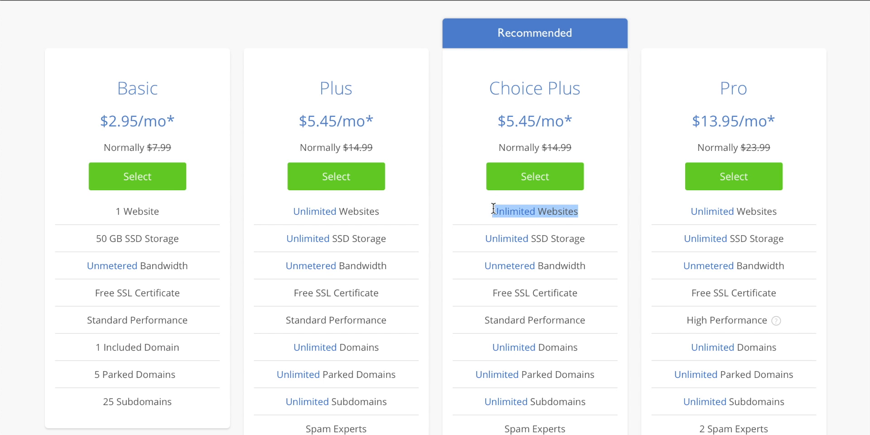
left_click(574, 241)
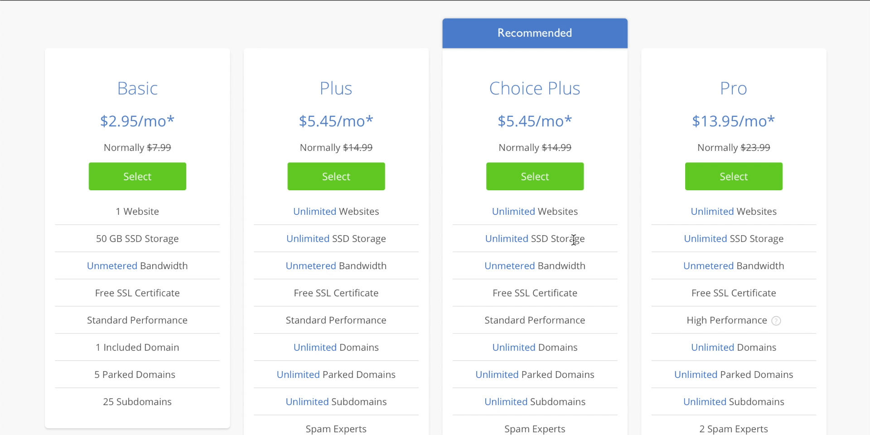
scroll(574, 240, "down", 3)
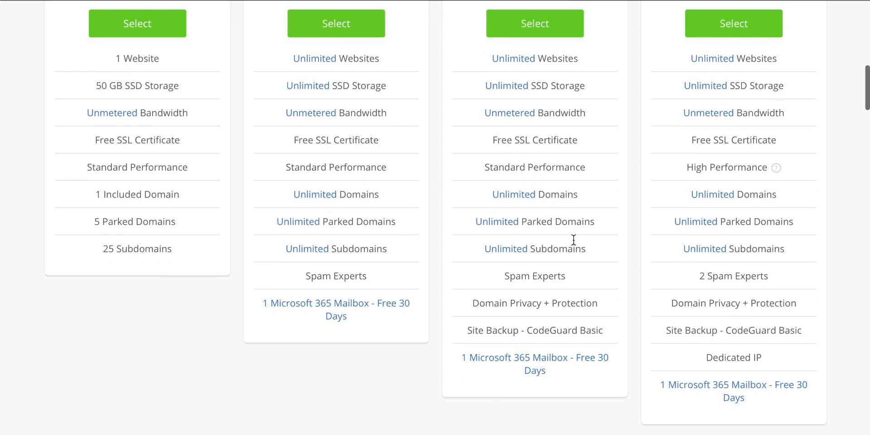
left_click_drag(595, 303, 466, 304)
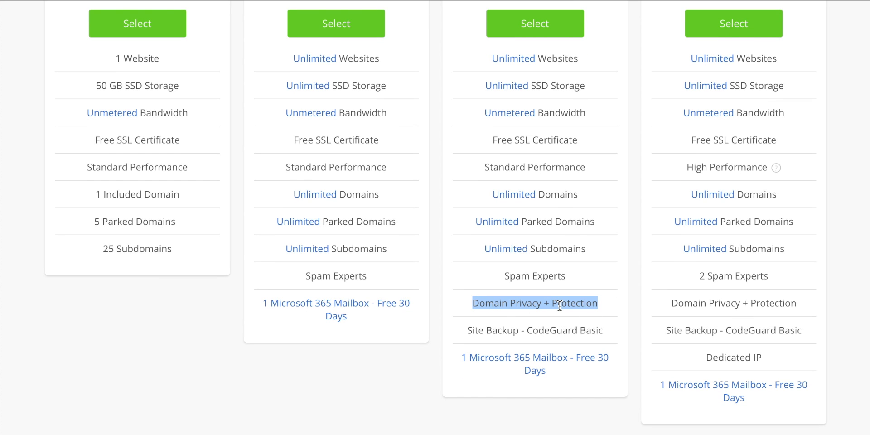
left_click(555, 274)
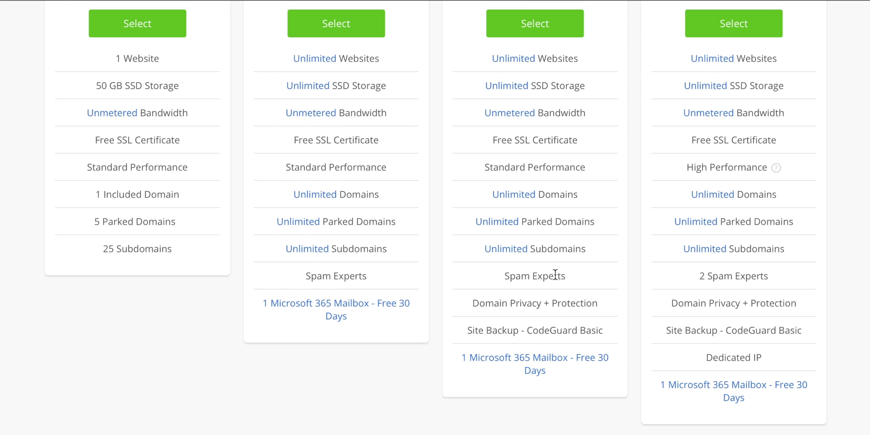
left_click_drag(584, 300, 515, 302)
scroll(552, 328, "up", 3)
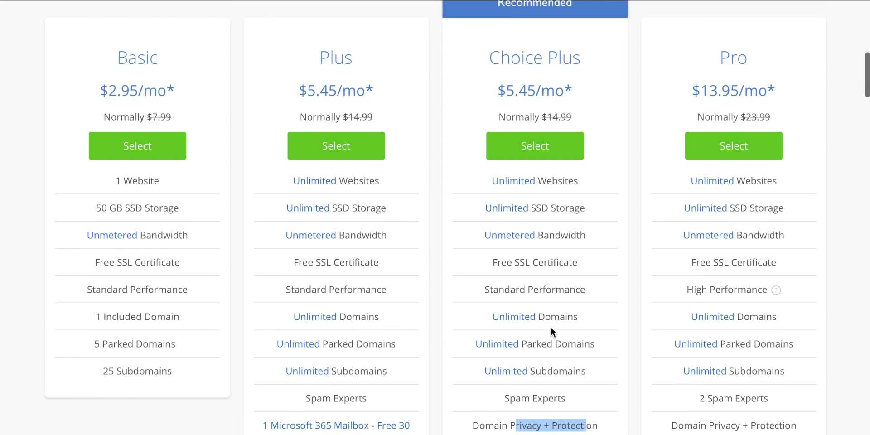
Step: Compare the Plus and Choice Plus plan offers and select the Choice Plus hosting plan
left_click_drag(335, 52, 350, 52)
left_click_drag(515, 57, 615, 75)
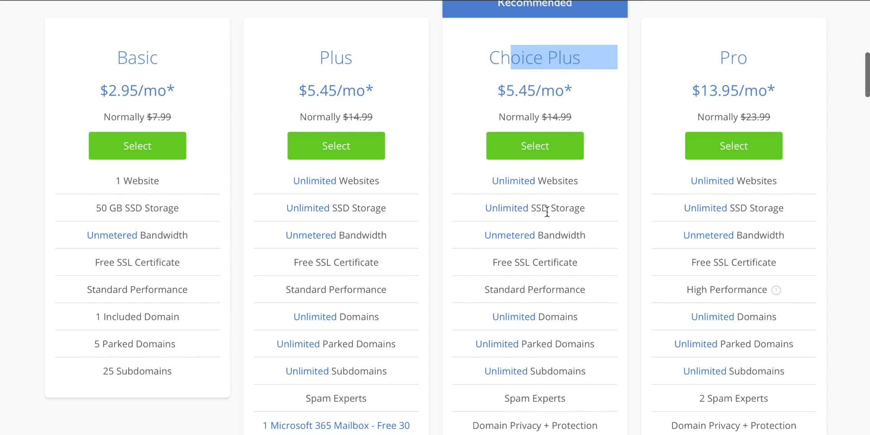
left_click(567, 265)
scroll(564, 245, "up", 1)
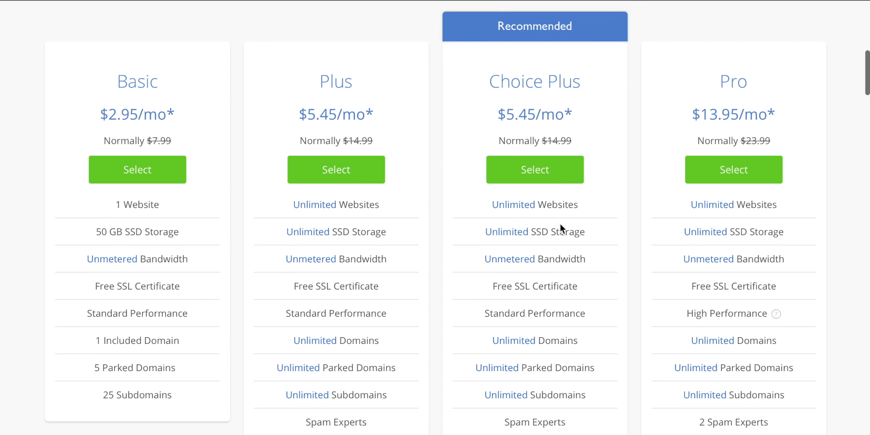
left_click(537, 170)
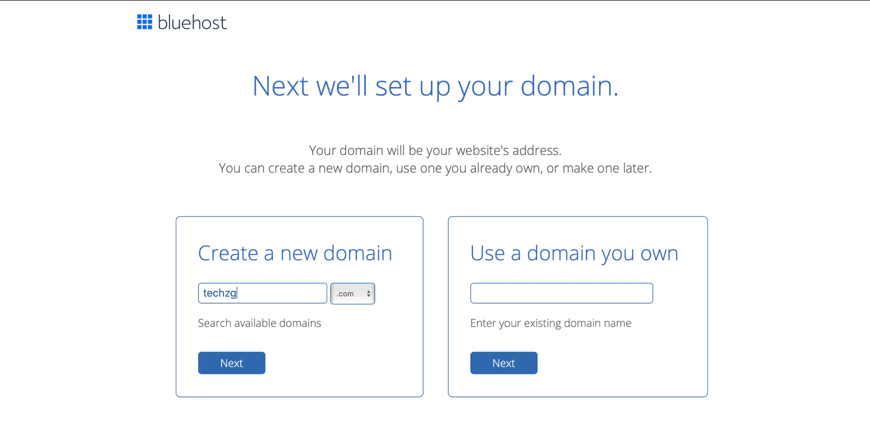
Step: Enter techzg with the .co extension as the new domain and proceed to account creation
left_click(357, 293)
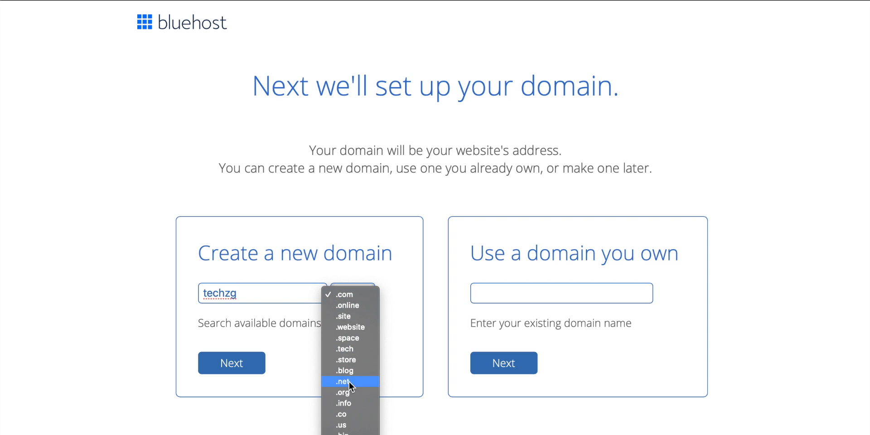
left_click(350, 417)
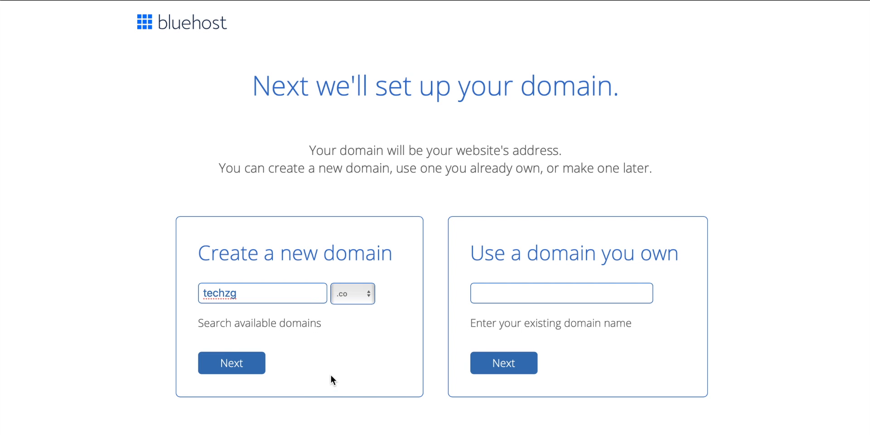
left_click(249, 365)
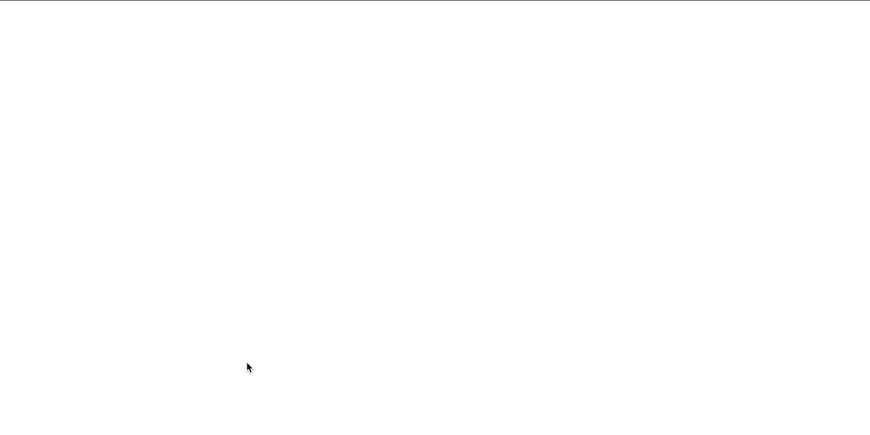
Step: Fill in the account information with the customer's name, postal address, phone number and email address
scroll(248, 361, "down", 3)
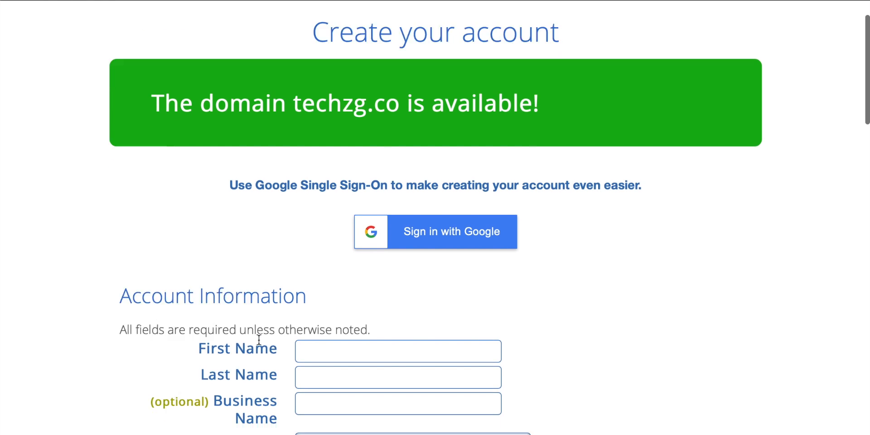
scroll(259, 340, "down", 8)
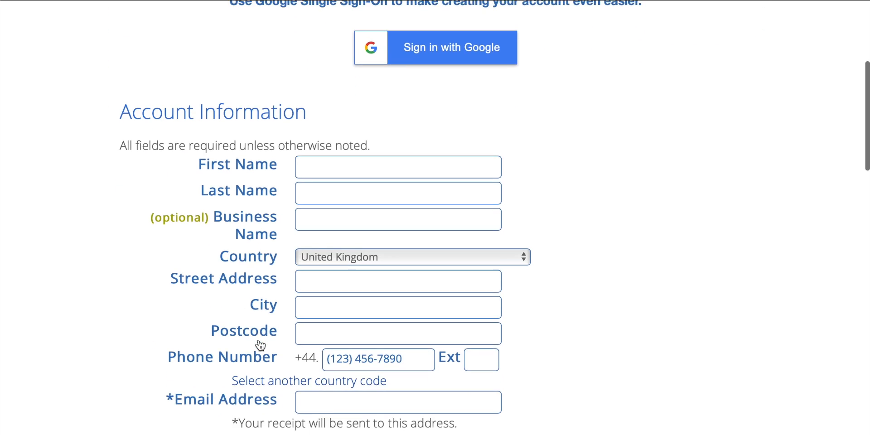
scroll(260, 346, "up", 1)
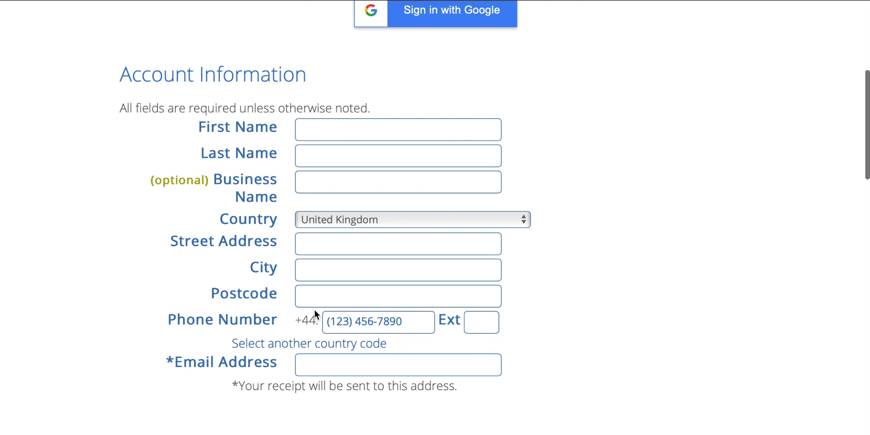
left_click(336, 127)
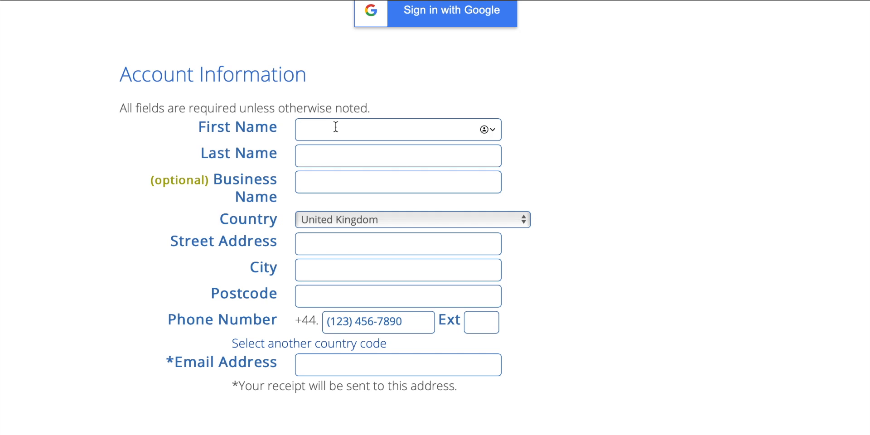
Step: Set the account plan to the Choice Plus 12-month price of £5.56 per month
scroll(568, 222, "down", 11)
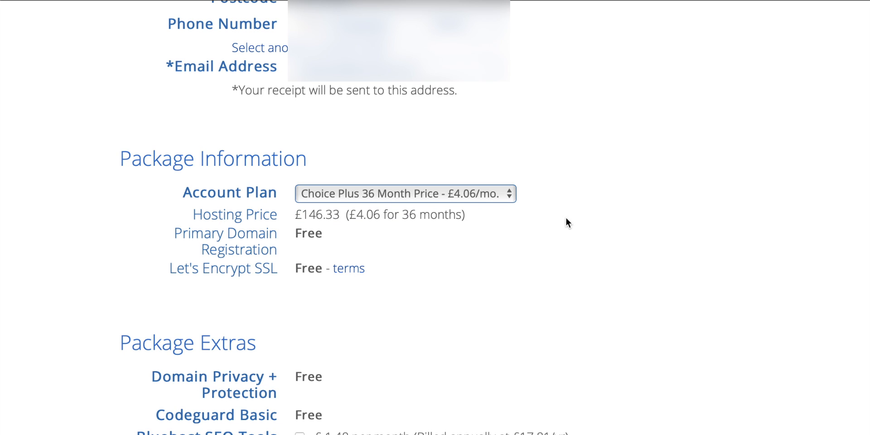
left_click(474, 194)
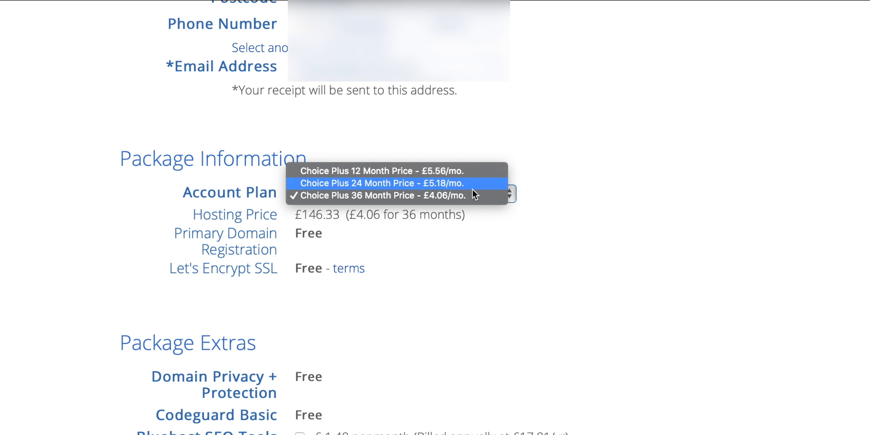
left_click(363, 172)
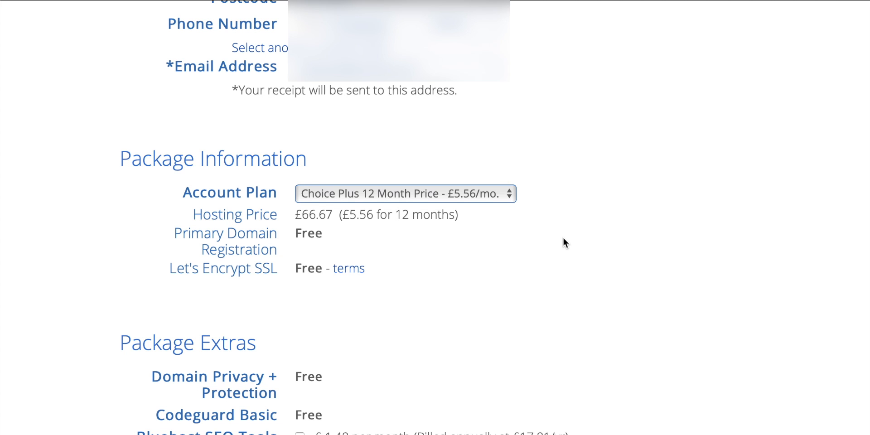
Step: Remove SiteLock Security - Essential from the package extras
scroll(563, 238, "down", 2)
scroll(562, 237, "down", 5)
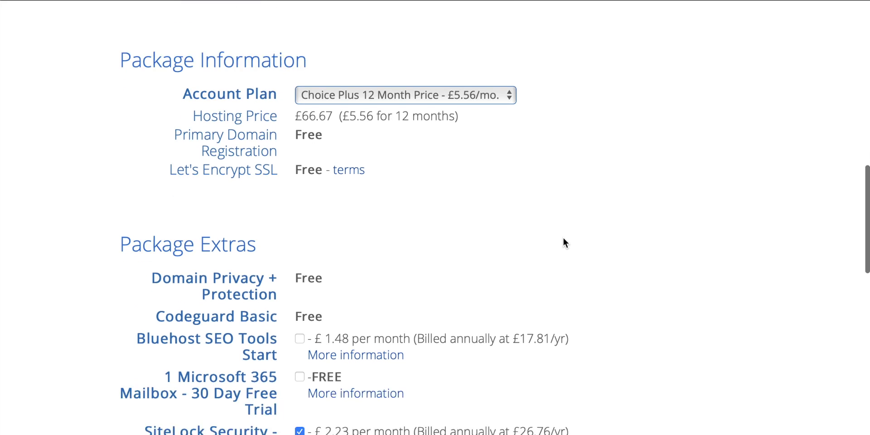
scroll(562, 238, "up", 1)
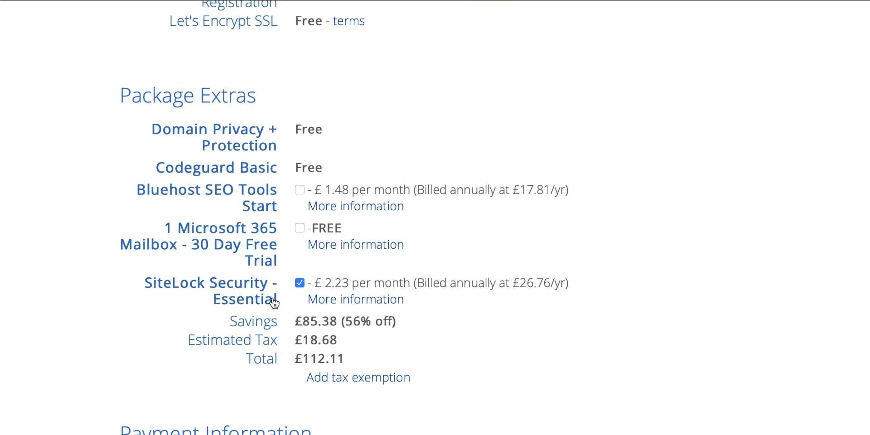
left_click(300, 283)
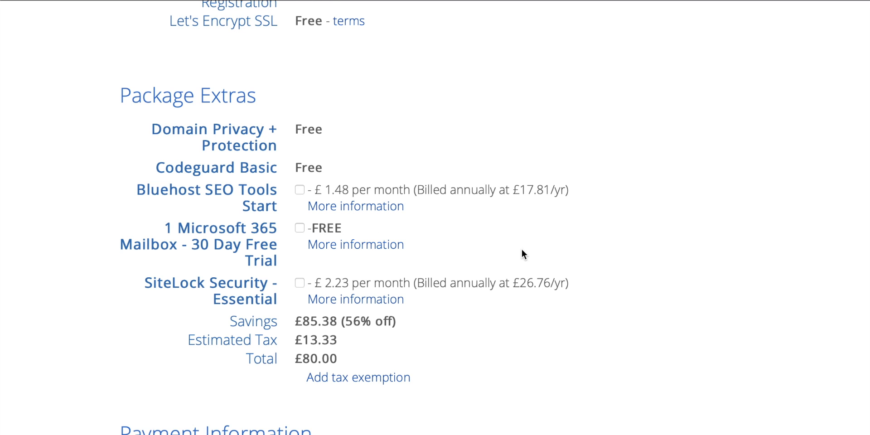
Step: Agree to the terms, opt out of promotional emails and submit the hosting order
scroll(523, 254, "down", 7)
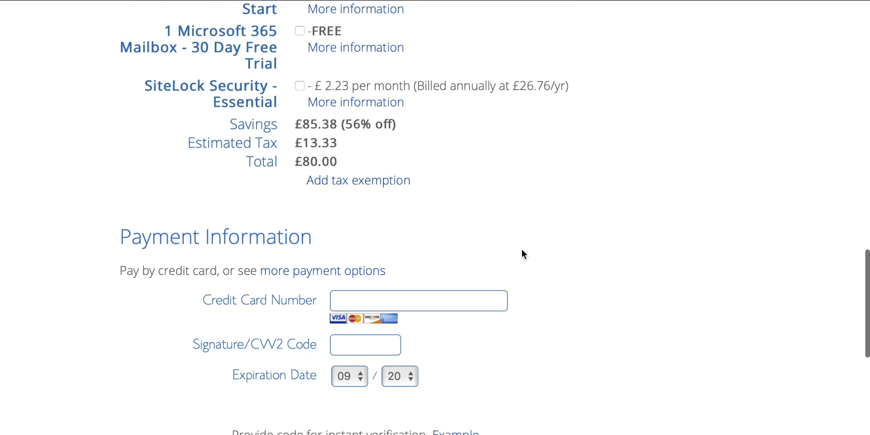
scroll(521, 248, "up", 1)
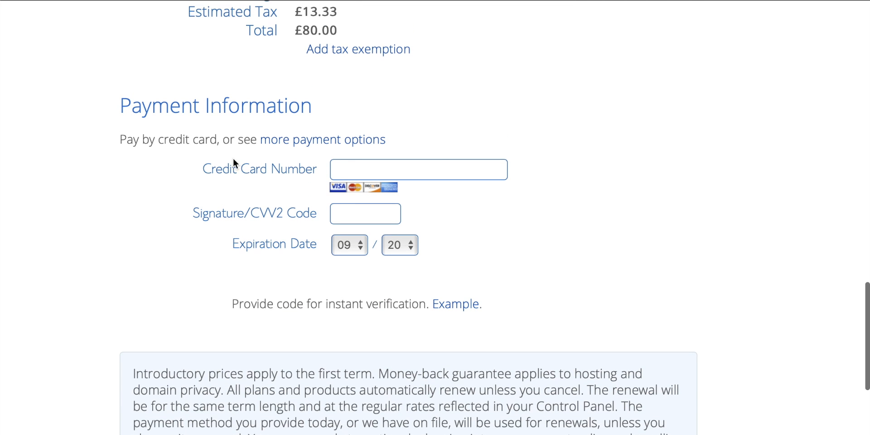
scroll(527, 212, "down", 6)
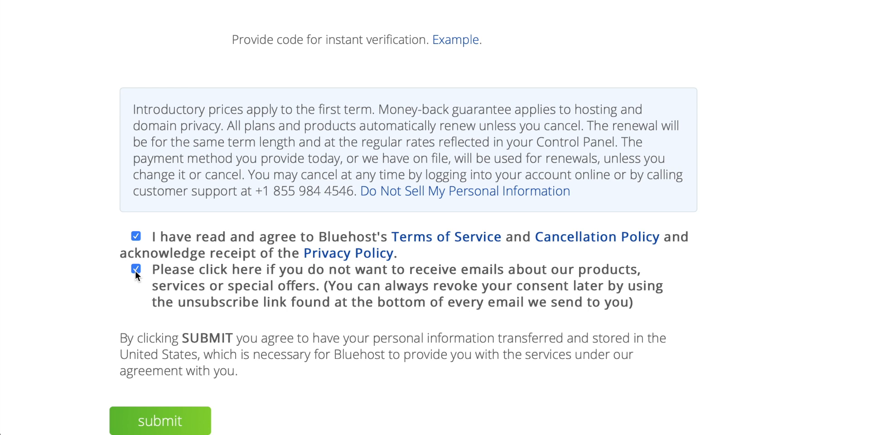
scroll(300, 272, "down", 1)
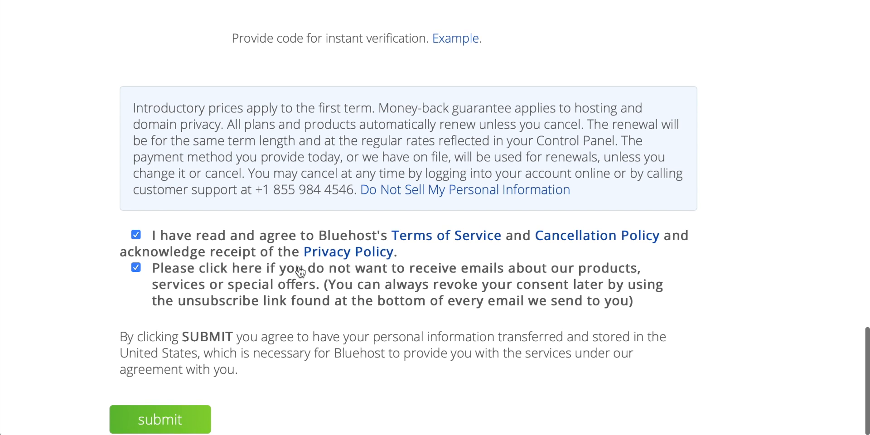
left_click(198, 419)
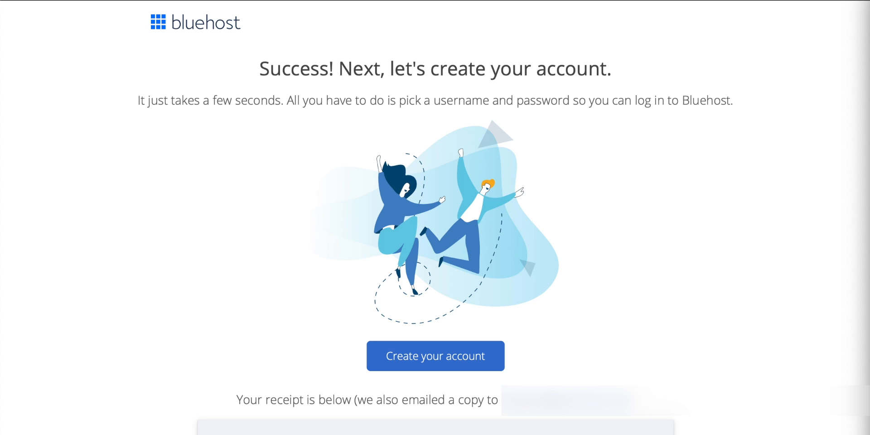
Step: Create the techzg.co account by entering and retyping the new account password and accepting the Privacy Policy and Terms of Service
left_click(433, 357)
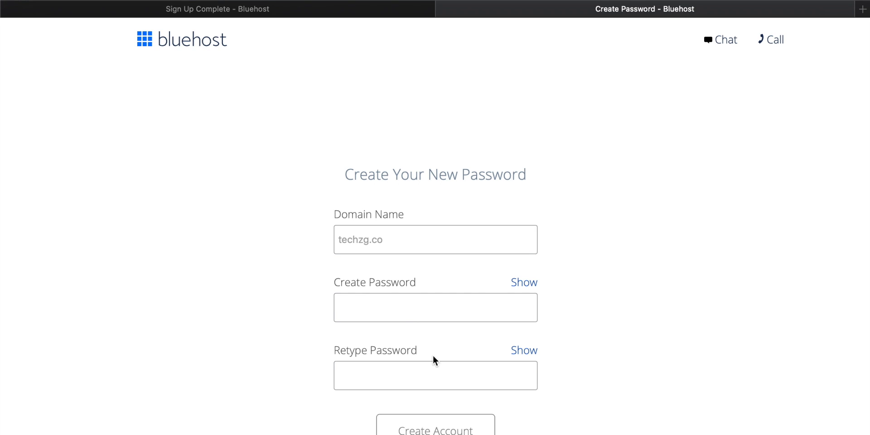
left_click(405, 317)
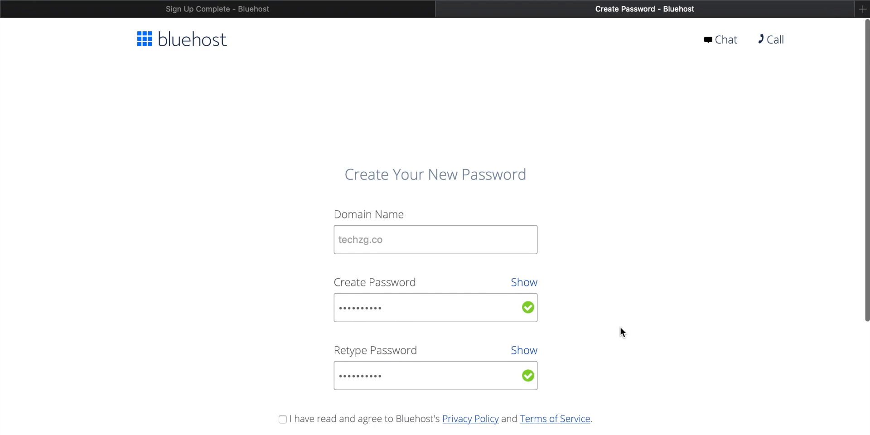
scroll(620, 326, "down", 3)
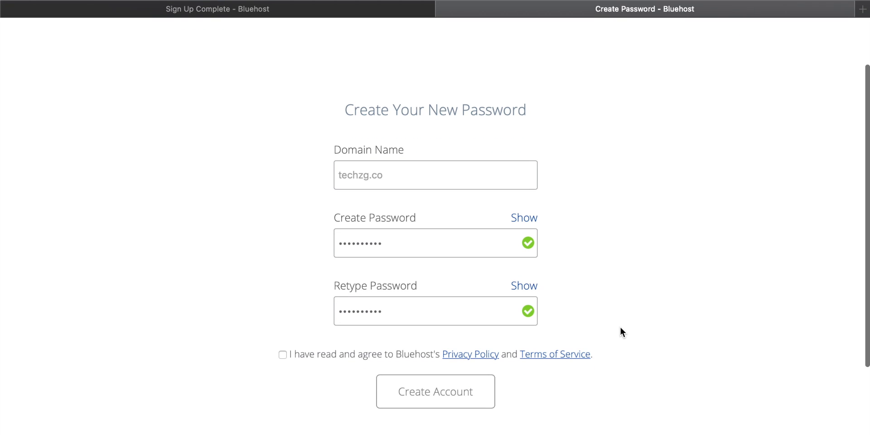
left_click(283, 355)
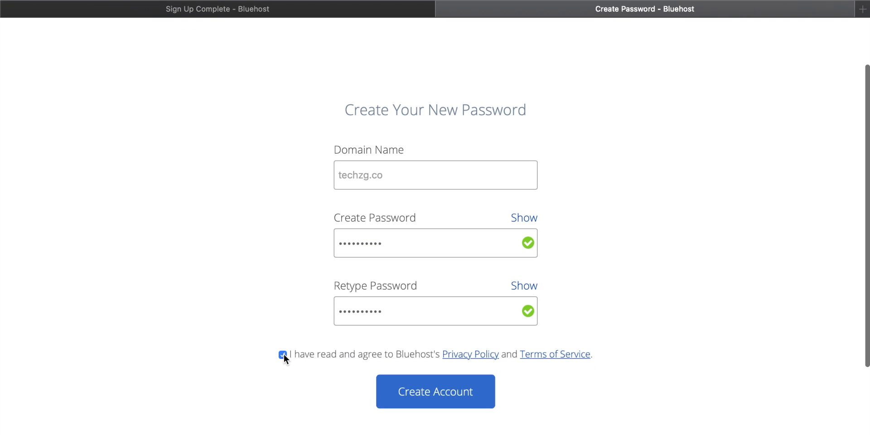
left_click(430, 393)
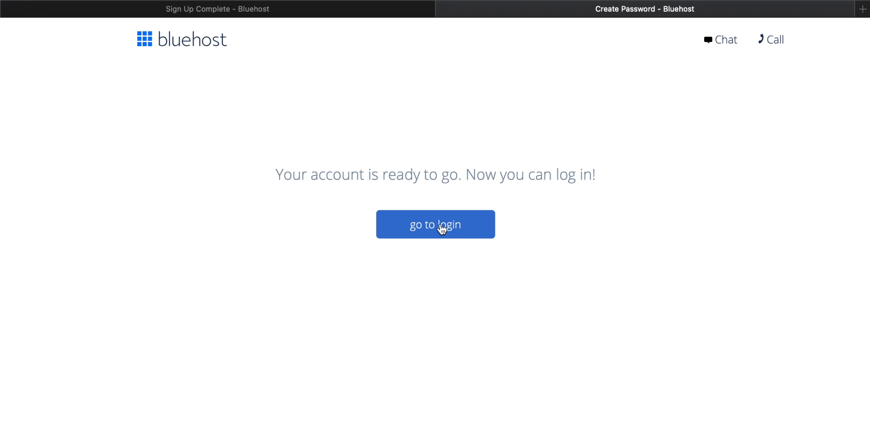
Step: Proceed to the hosting login, decline saving the password in the browser, and log in to techzg.co with the account password
left_click(442, 226)
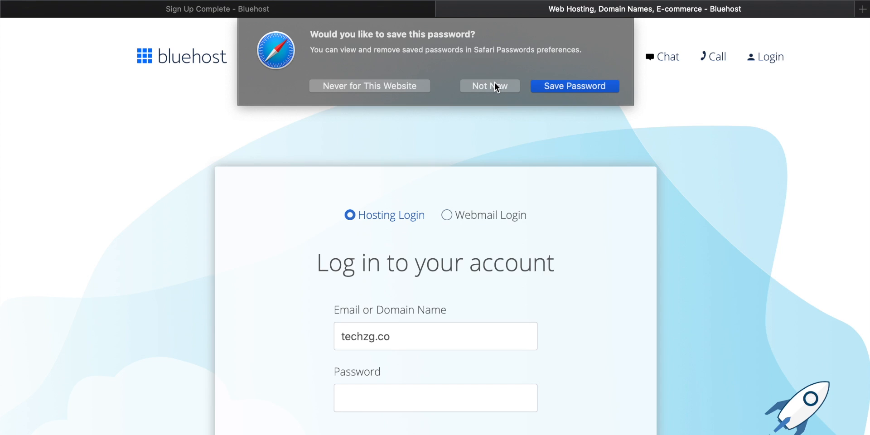
left_click(496, 85)
scroll(495, 242, "down", 3)
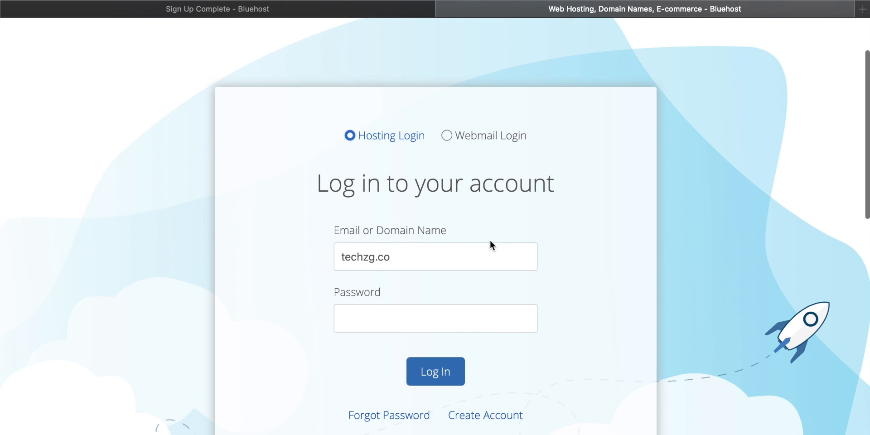
left_click(390, 312)
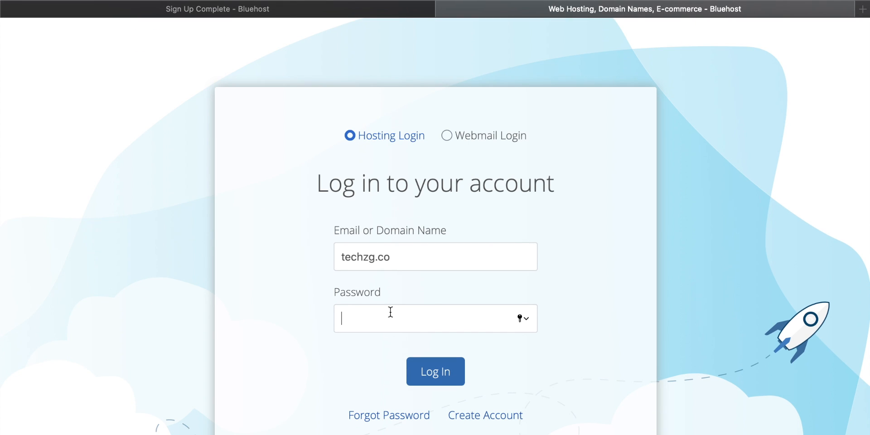
key("super+v")
scroll(362, 331, "down", 1)
left_click(438, 342)
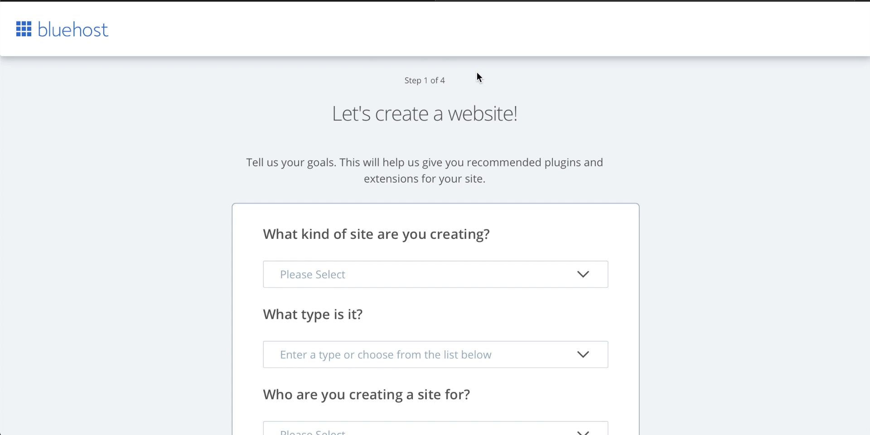
Step: Set the kind of site being created to Blog and its type to Personal
scroll(476, 71, "down", 2)
scroll(477, 73, "down", 1)
left_click(398, 219)
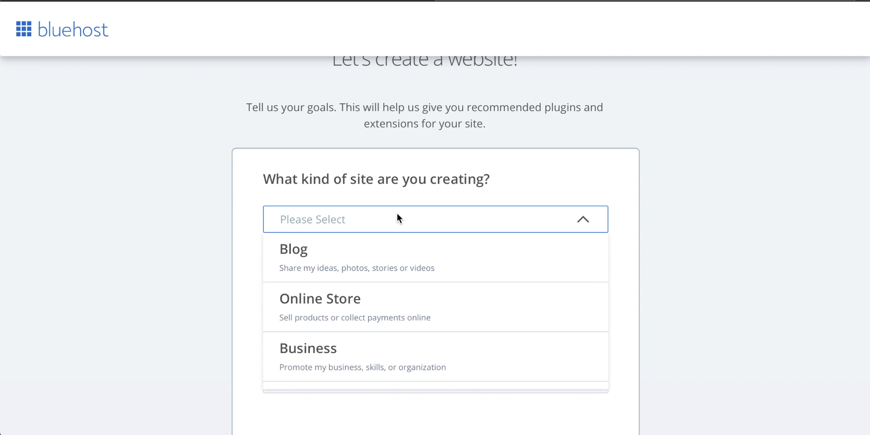
scroll(378, 287, "down", 2)
scroll(376, 288, "up", 2)
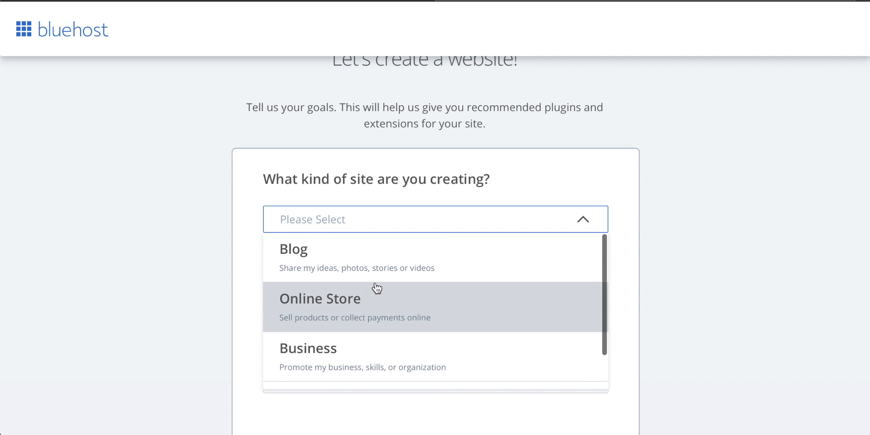
left_click(312, 257)
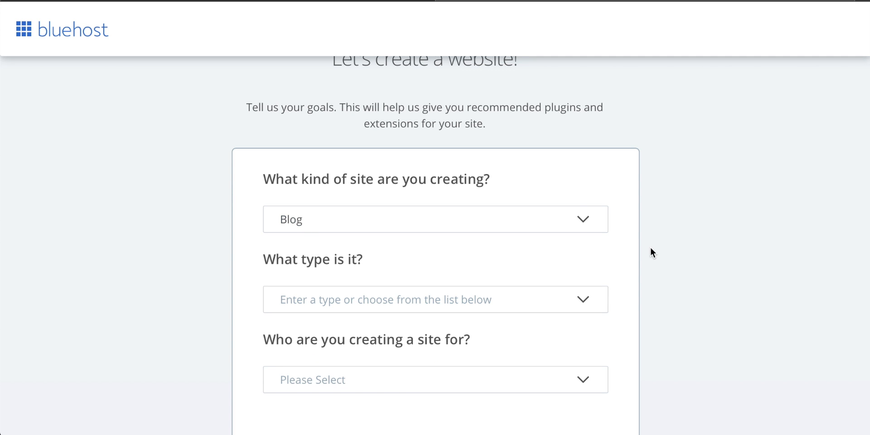
scroll(651, 249, "down", 2)
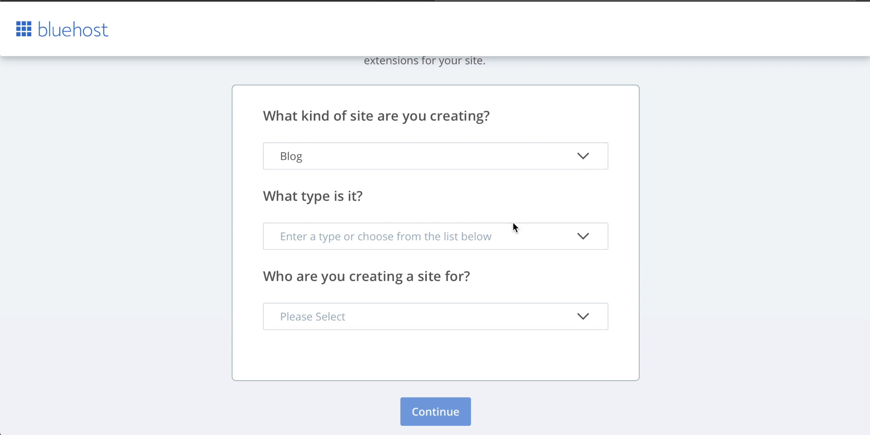
left_click(365, 234)
left_click(332, 265)
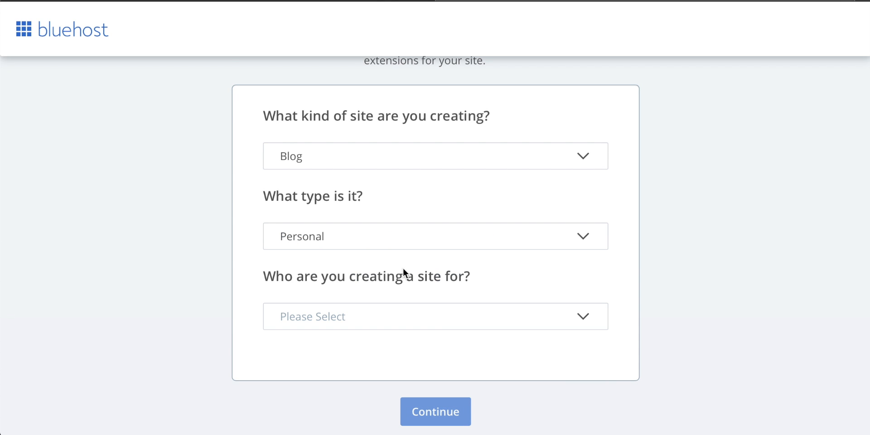
Step: State that the site is being created for Myself and skip choosing features to add to it
scroll(430, 274, "down", 1)
left_click(392, 288)
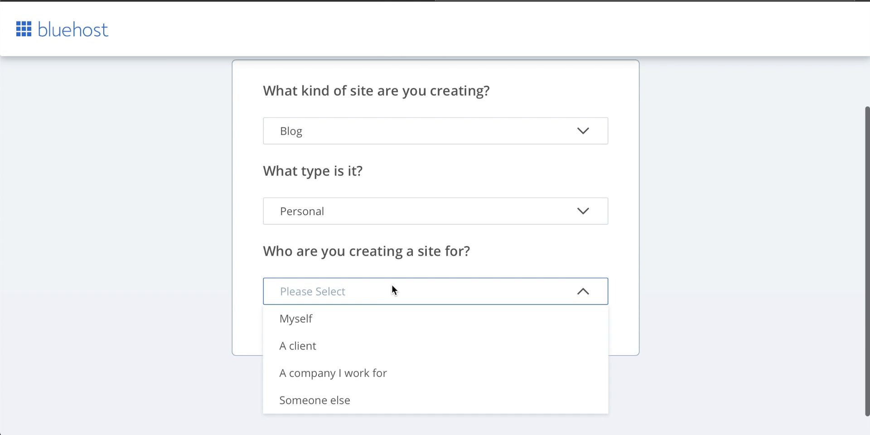
left_click(333, 322)
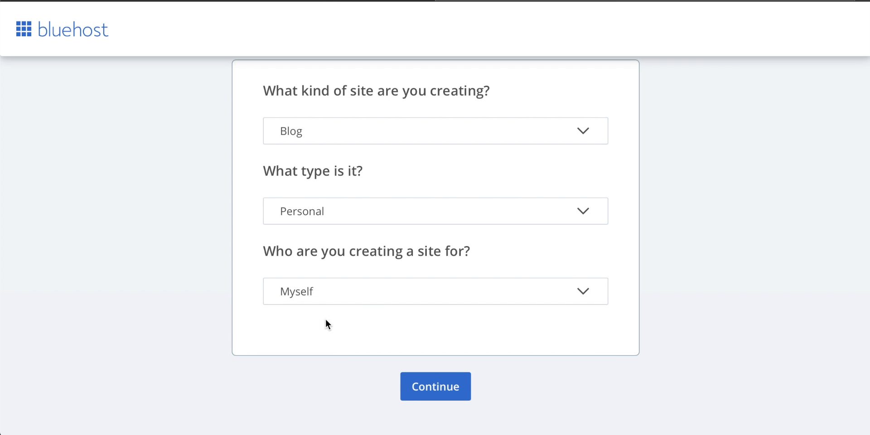
left_click(442, 390)
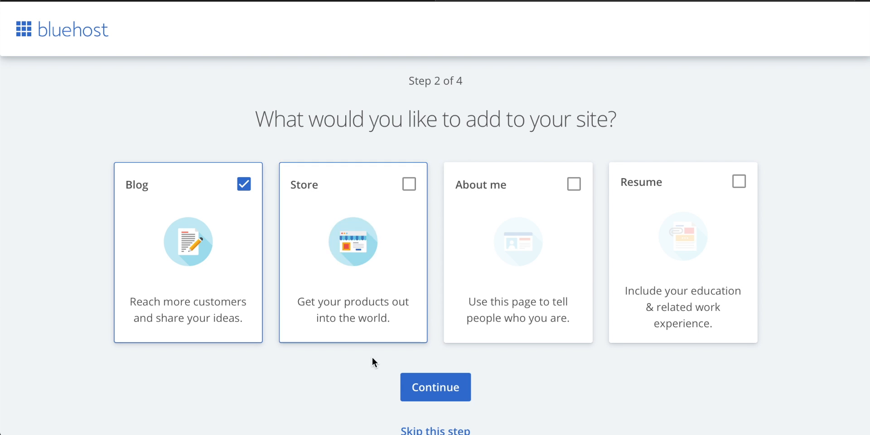
scroll(341, 262, "down", 1)
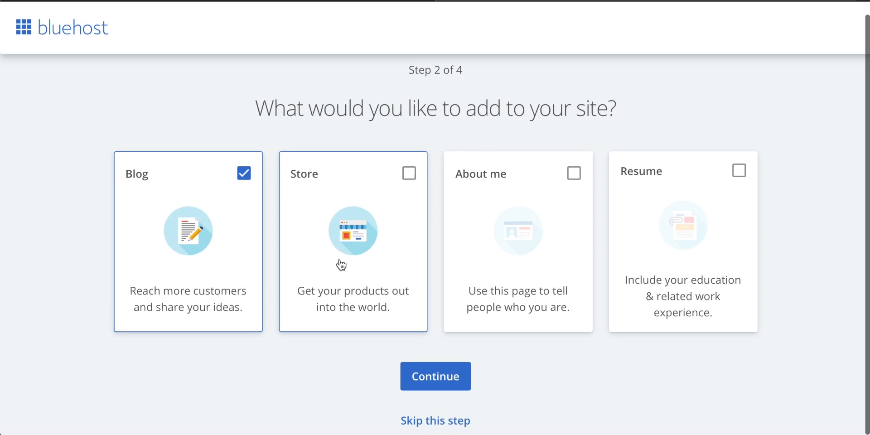
left_click(442, 422)
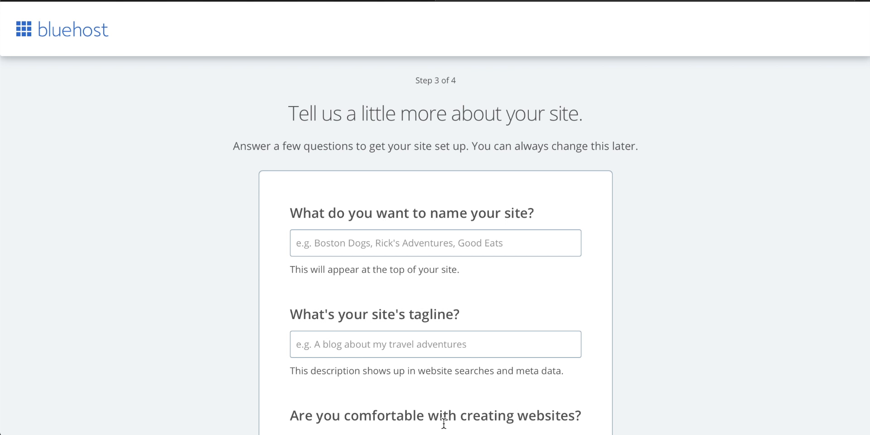
Step: Name the site TechZG, leave the tagline empty, rate website-creation comfort at the third of four levels, and continue to theme selection
type("TechZG")
scroll(431, 246, "down", 3)
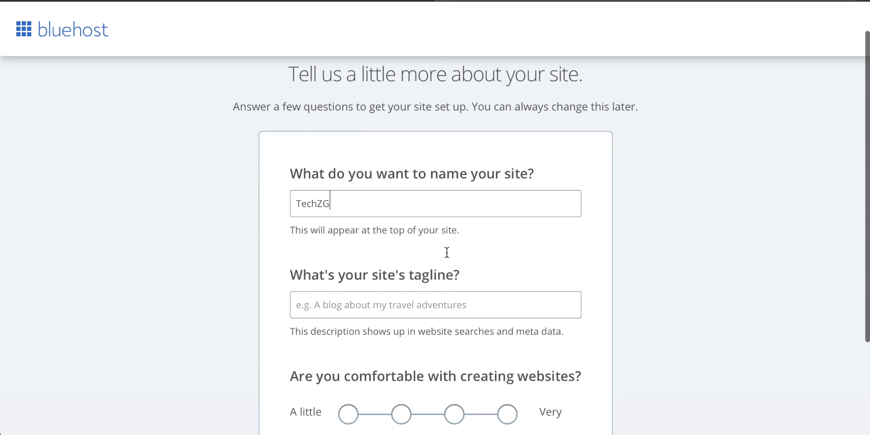
triple_click(367, 202)
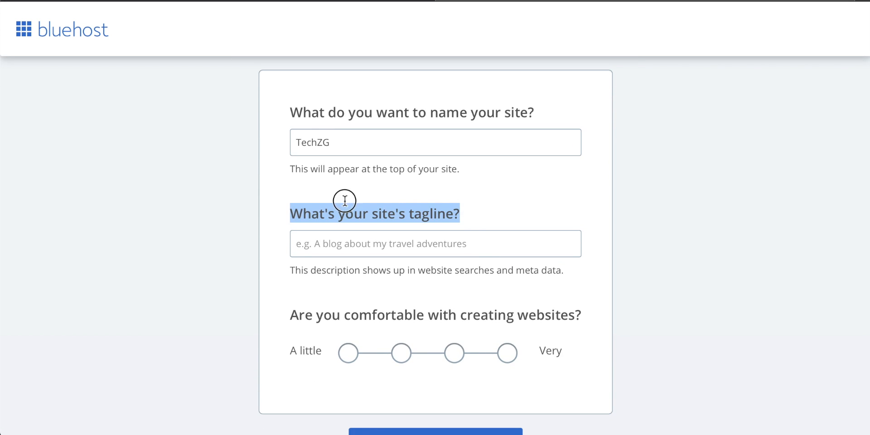
left_click(402, 240)
scroll(404, 243, "down", 2)
scroll(404, 243, "down", 1)
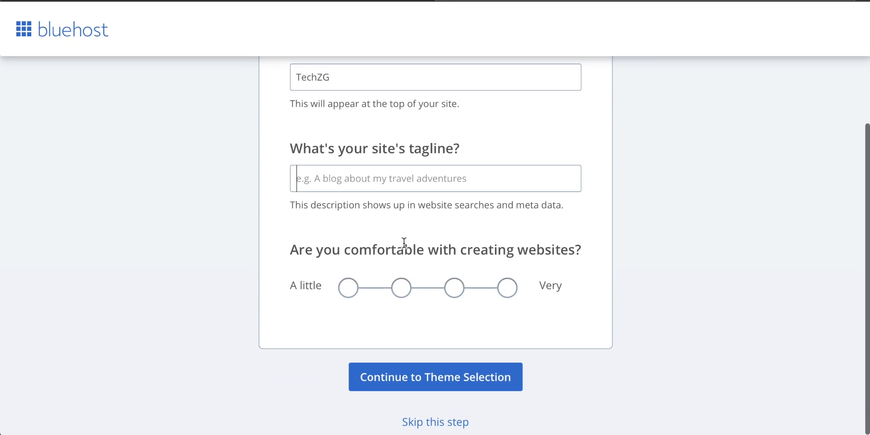
left_click(464, 293)
scroll(493, 295, "down", 1)
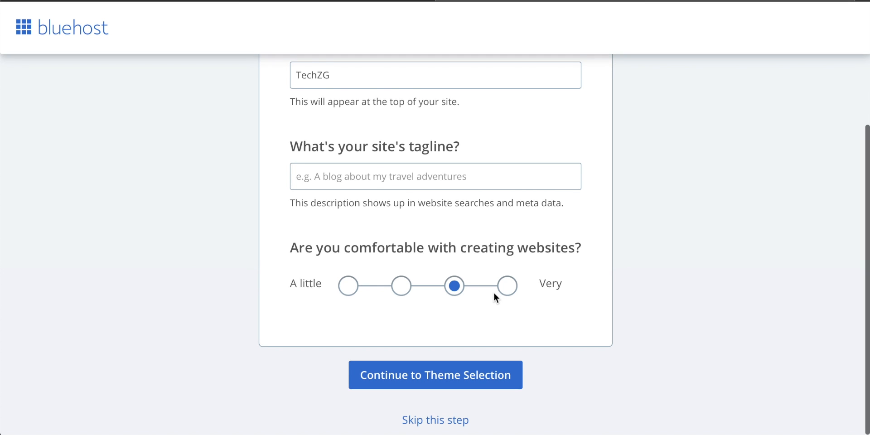
left_click(449, 380)
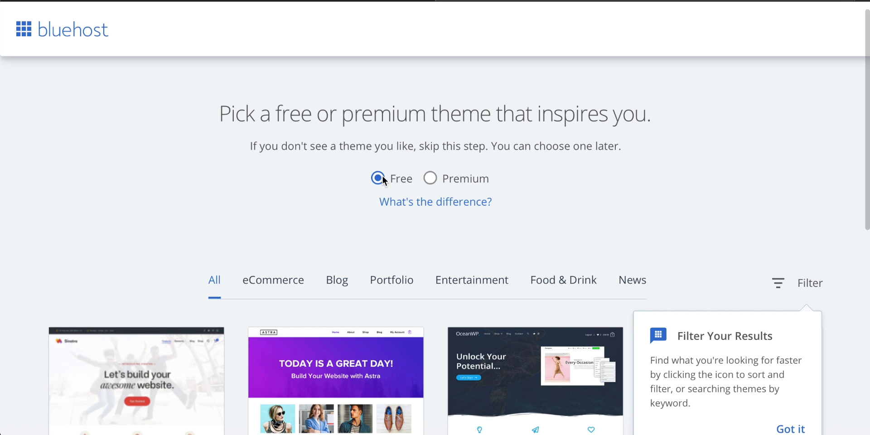
Step: Switch the theme listing to Premium and back to Free, and dismiss the tip about filtering results
left_click(429, 179)
left_click(377, 178)
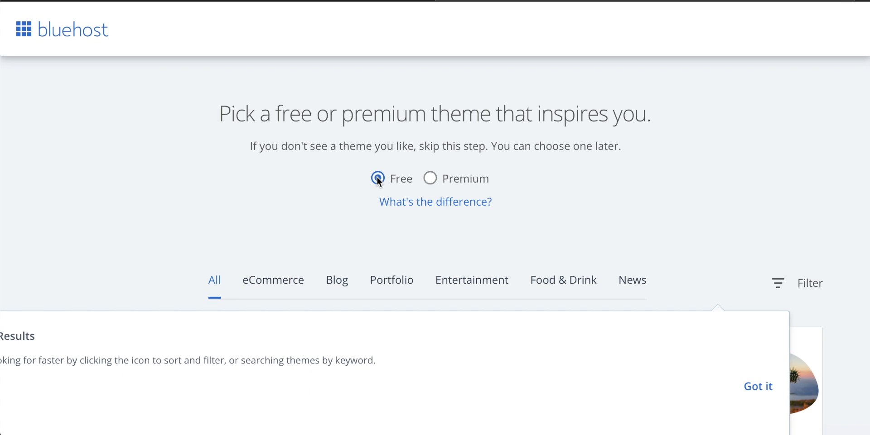
scroll(411, 238, "down", 1)
scroll(411, 237, "down", 4)
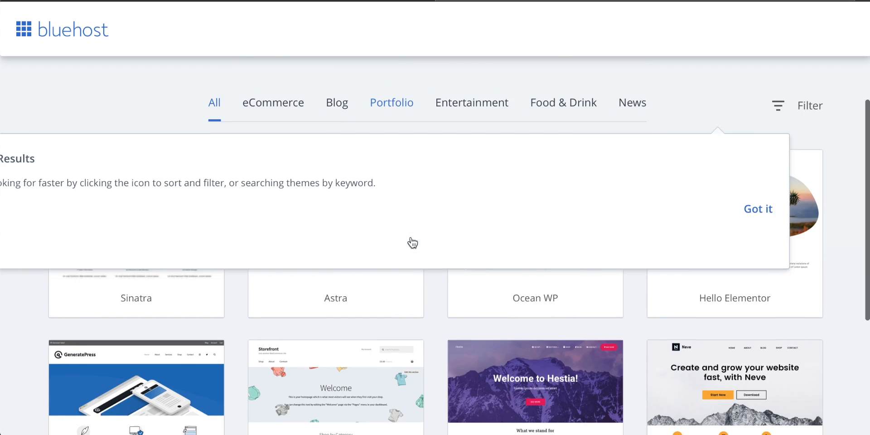
left_click(758, 168)
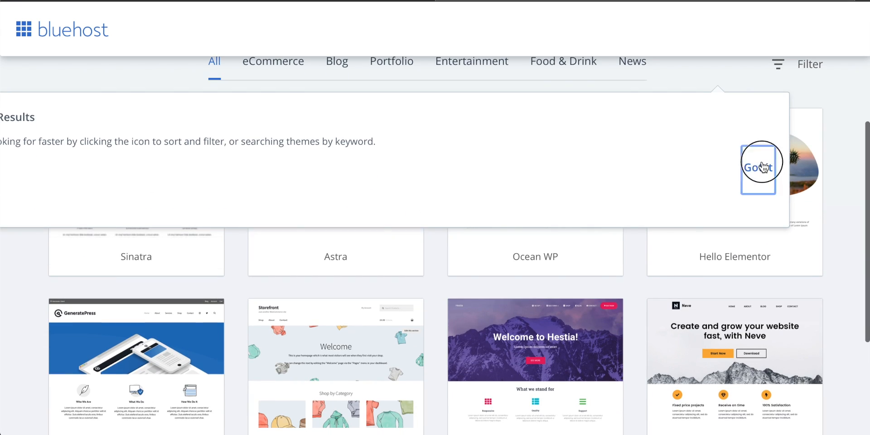
Step: Examine the free WordPress themes offered on the first page of the theme listing
scroll(430, 222, "down", 3)
scroll(430, 222, "up", 3)
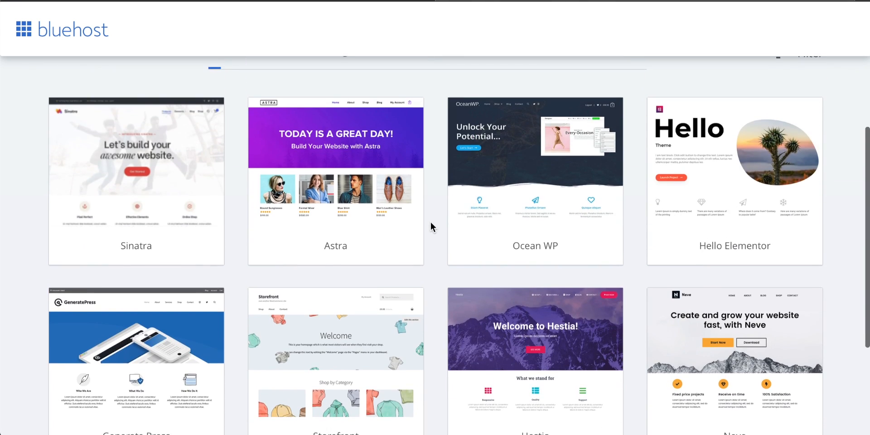
mouse_move(178, 183)
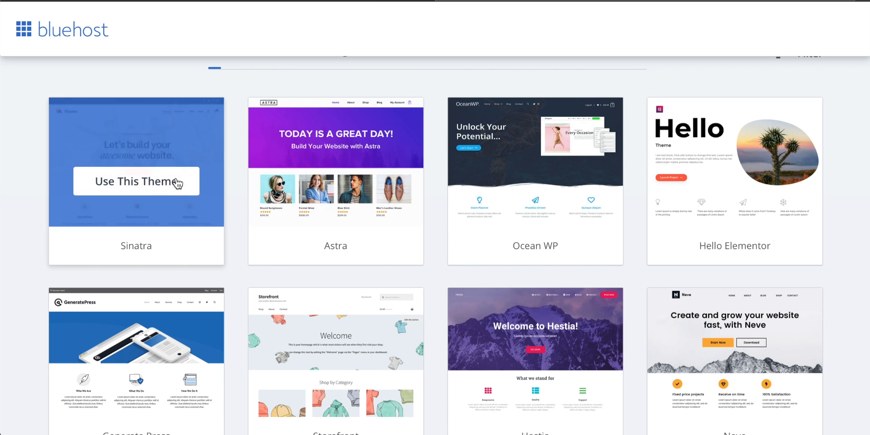
scroll(459, 171, "down", 2)
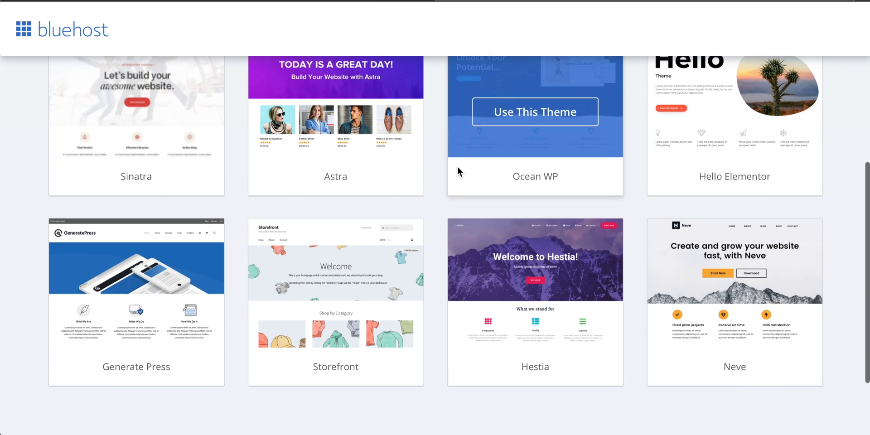
mouse_move(518, 286)
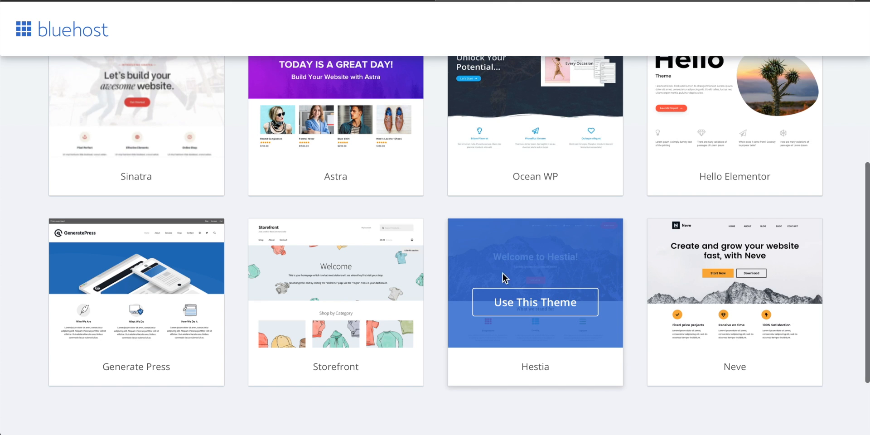
mouse_move(298, 303)
scroll(297, 302, "up", 3)
scroll(419, 271, "down", 6)
scroll(419, 272, "up", 2)
scroll(420, 272, "down", 2)
Step: Look through the second page of free themes, and return to the first page to review its themes again
left_click(415, 358)
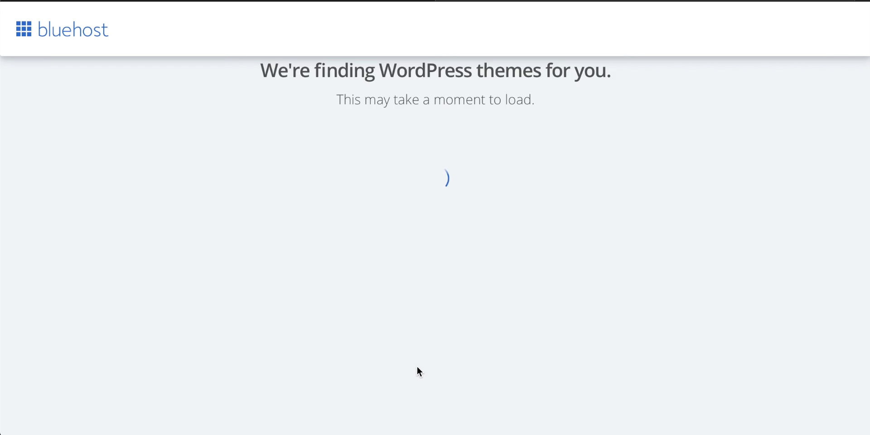
scroll(419, 294, "down", 4)
scroll(420, 294, "down", 1)
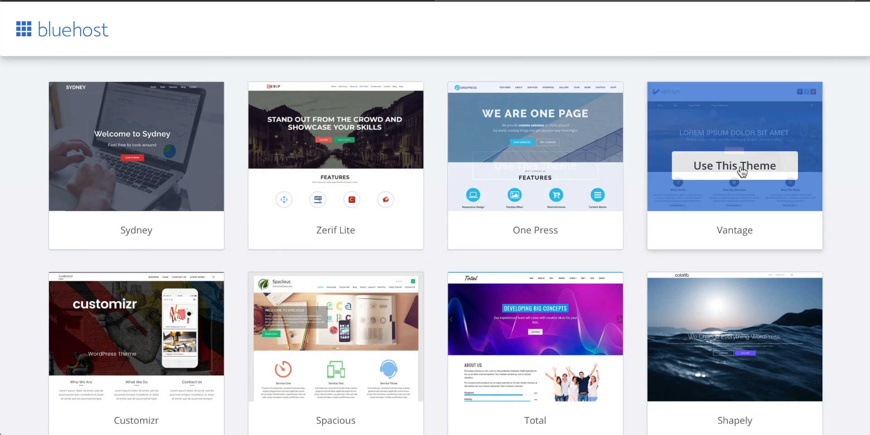
scroll(741, 172, "down", 2)
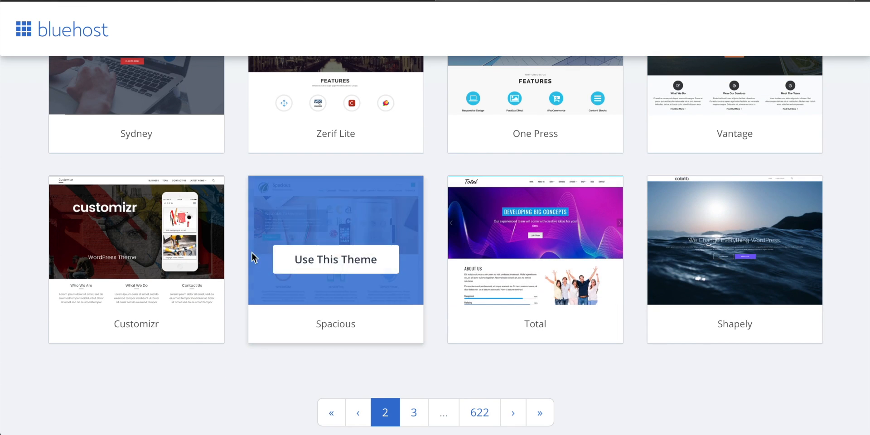
scroll(188, 272, "up", 2)
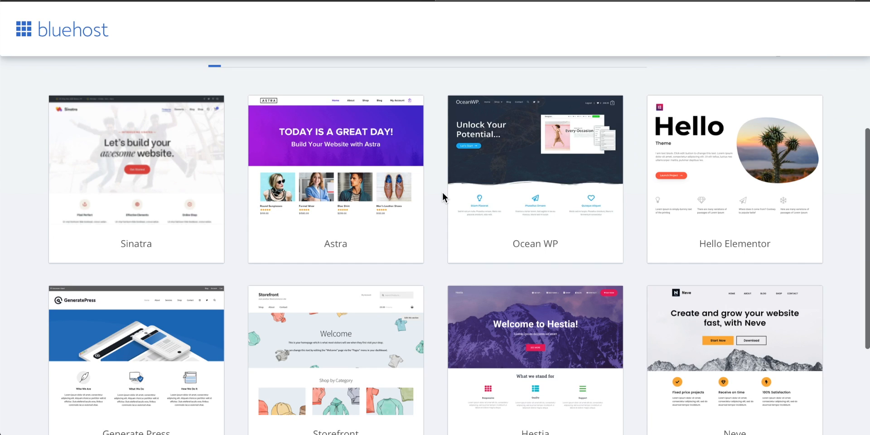
scroll(444, 195, "down", 2)
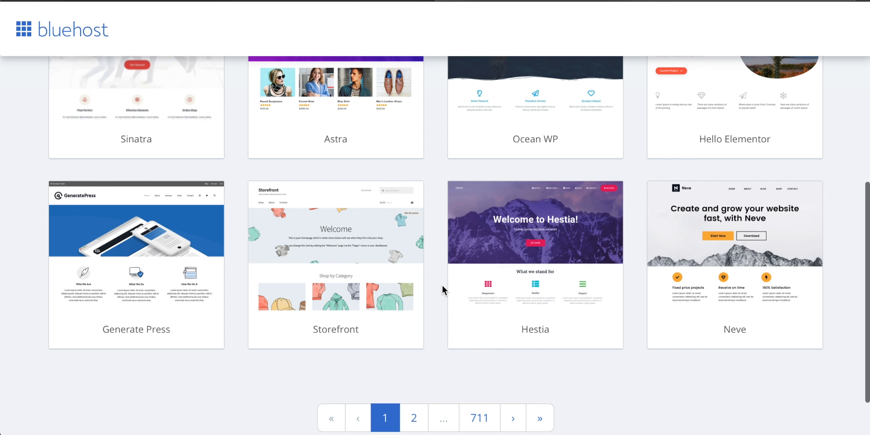
scroll(443, 290, "down", 1)
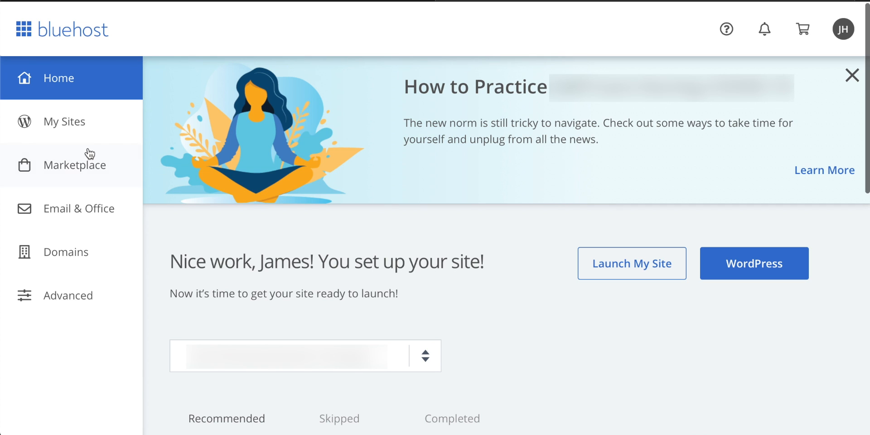
Step: Open the list of hosted sites and log in to WordPress for techzg.co
left_click(55, 120)
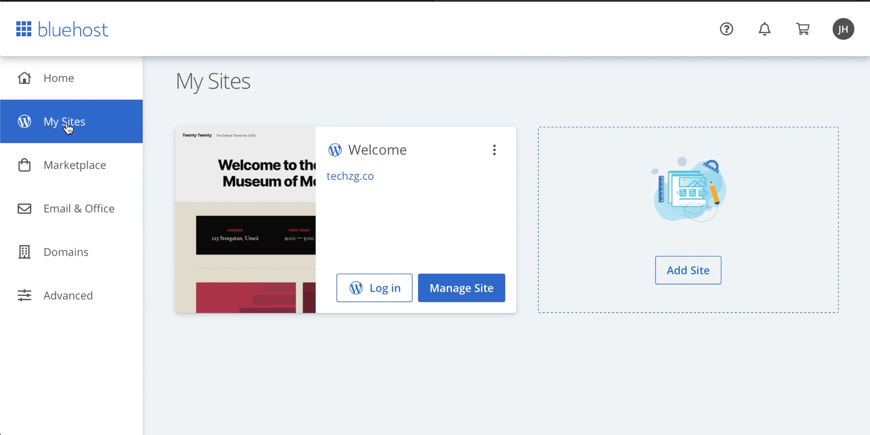
left_click(378, 292)
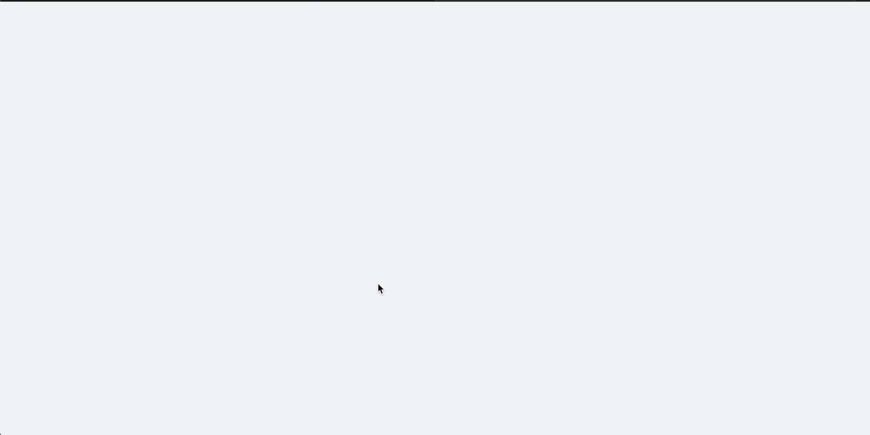
Step: Review the WordPress site's welcome page, covering the options for adding content, customizing the look and launching the site
scroll(464, 228, "down", 3)
scroll(464, 229, "up", 3)
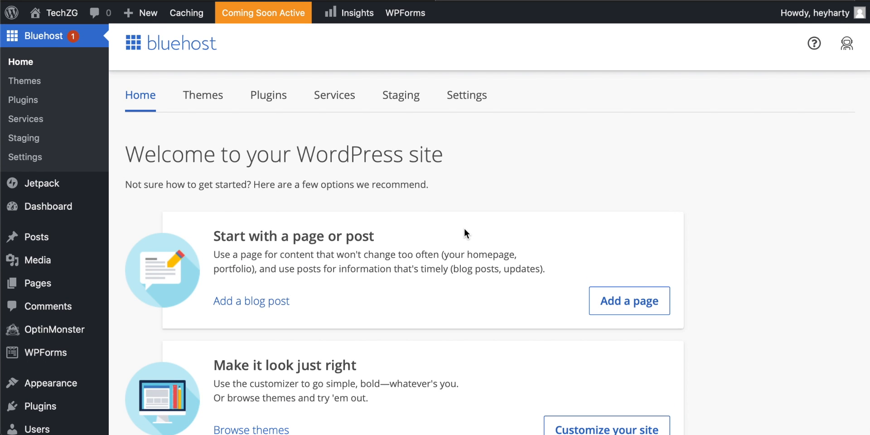
scroll(441, 244, "up", 1)
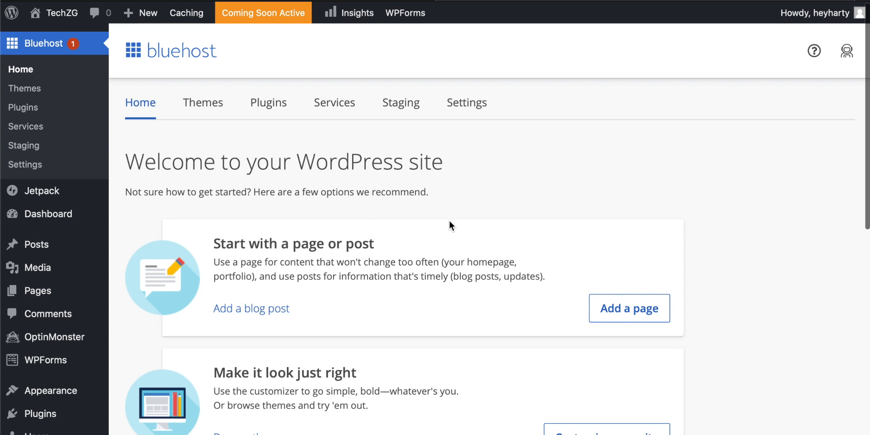
scroll(453, 200, "down", 2)
scroll(453, 201, "up", 2)
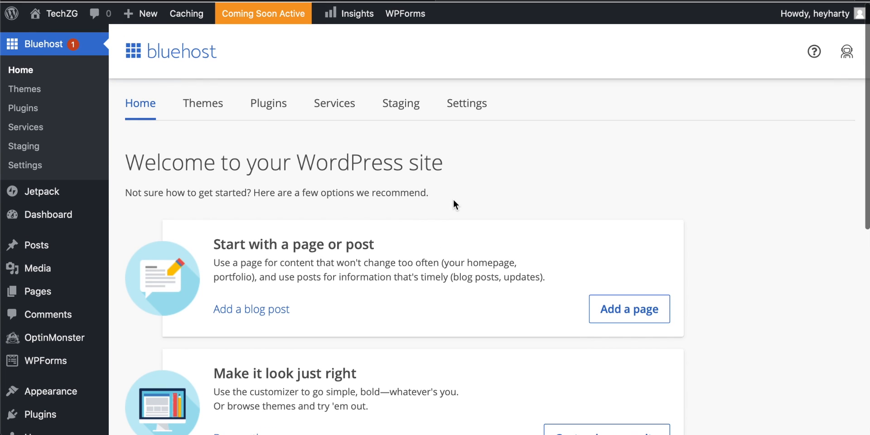
scroll(461, 184, "down", 2)
scroll(408, 185, "up", 2)
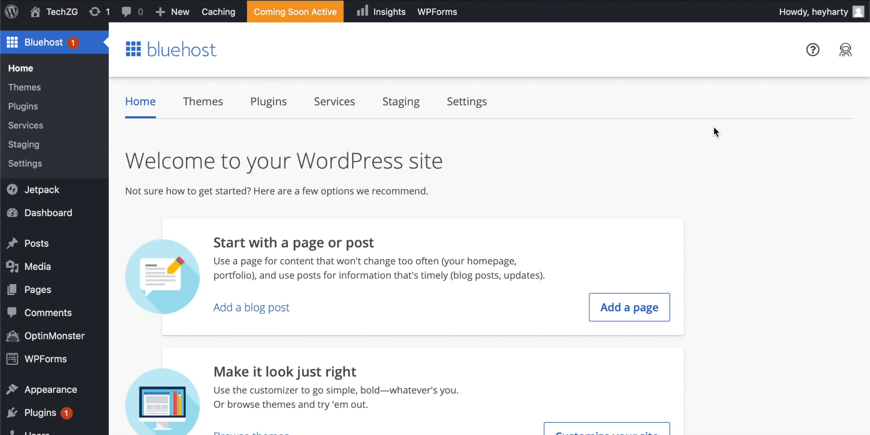
scroll(698, 136, "down", 2)
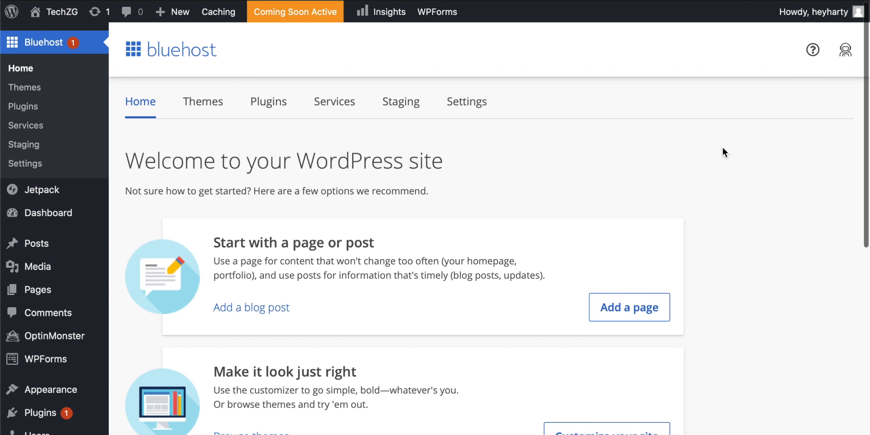
scroll(723, 152, "up", 1)
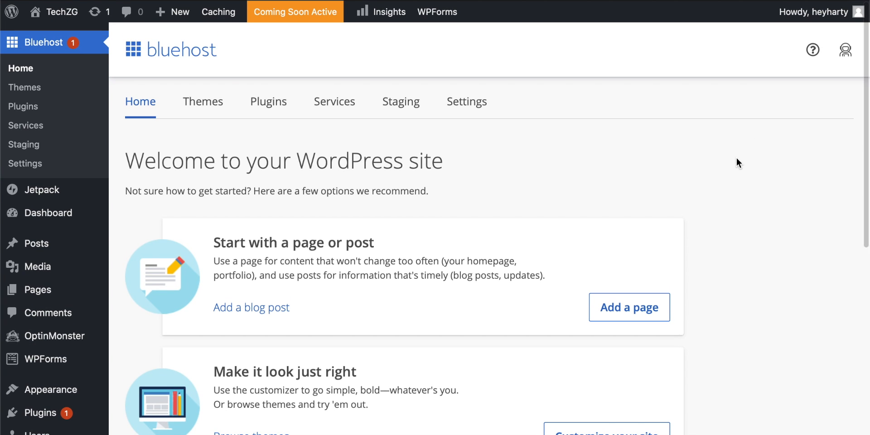
scroll(737, 159, "down", 2)
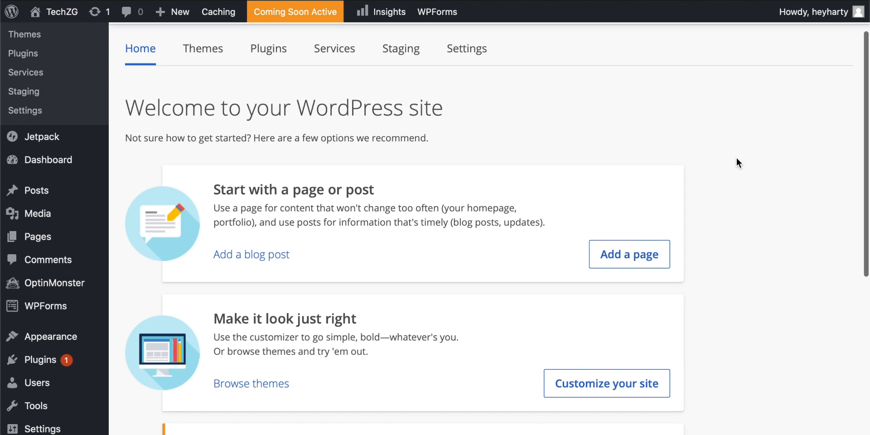
scroll(736, 162, "down", 1)
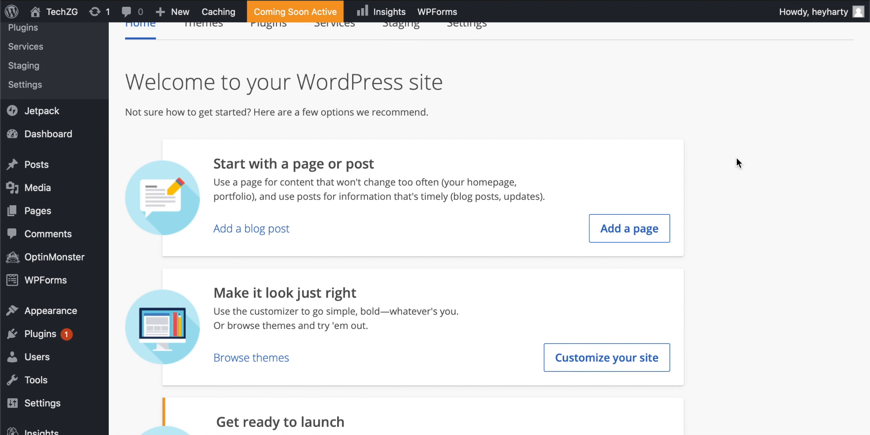
scroll(735, 162, "down", 3)
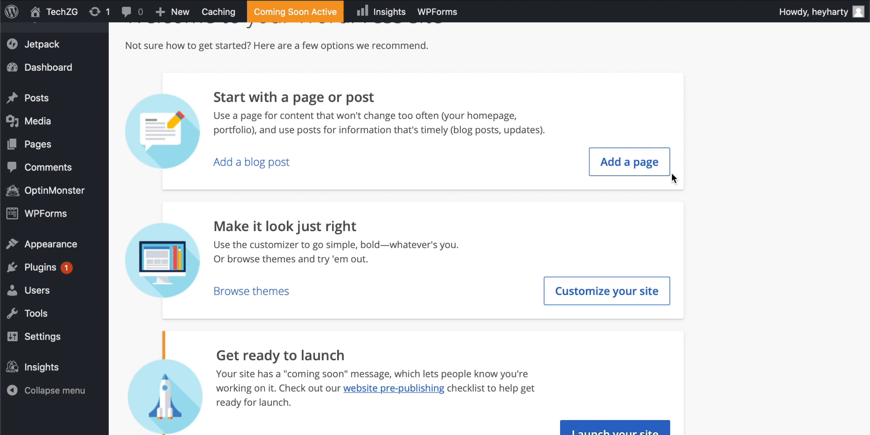
scroll(725, 202, "down", 3)
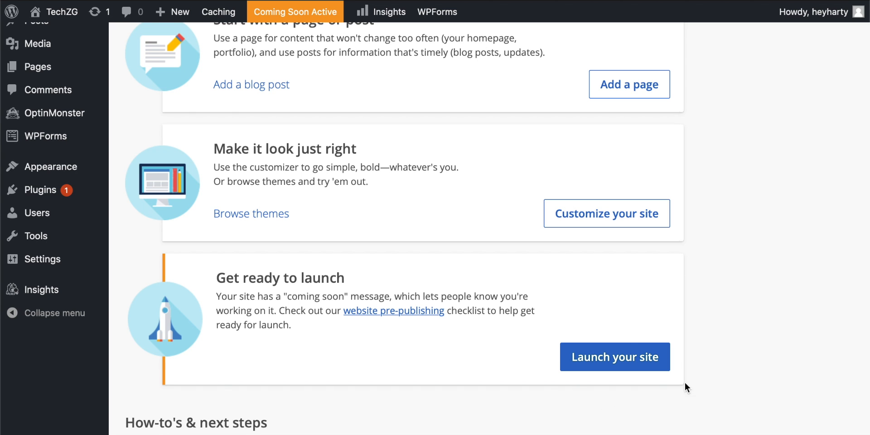
Step: Open the site customizer for TechZG from the WordPress welcome page
scroll(691, 314, "up", 1)
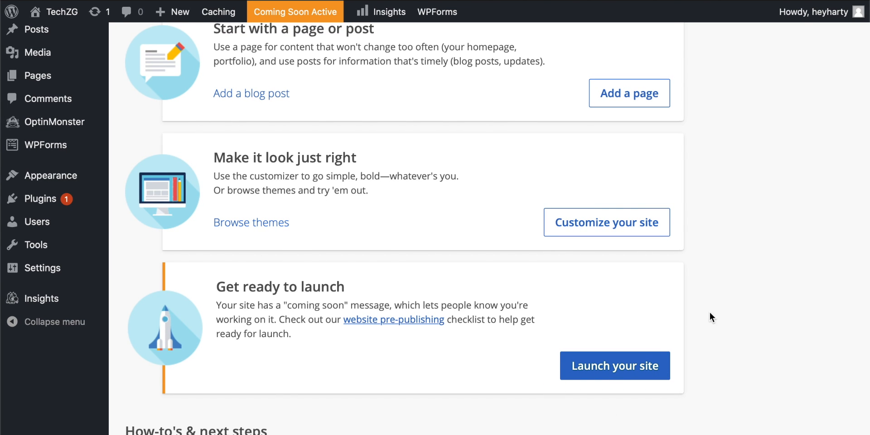
scroll(704, 314, "up", 2)
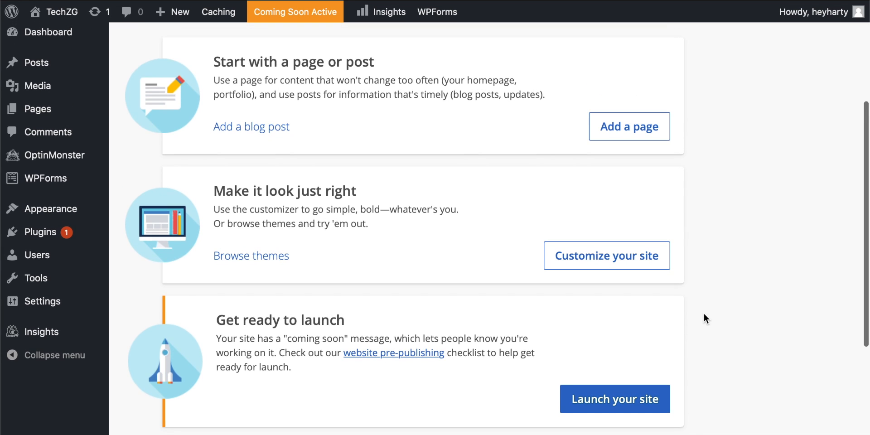
left_click(617, 260)
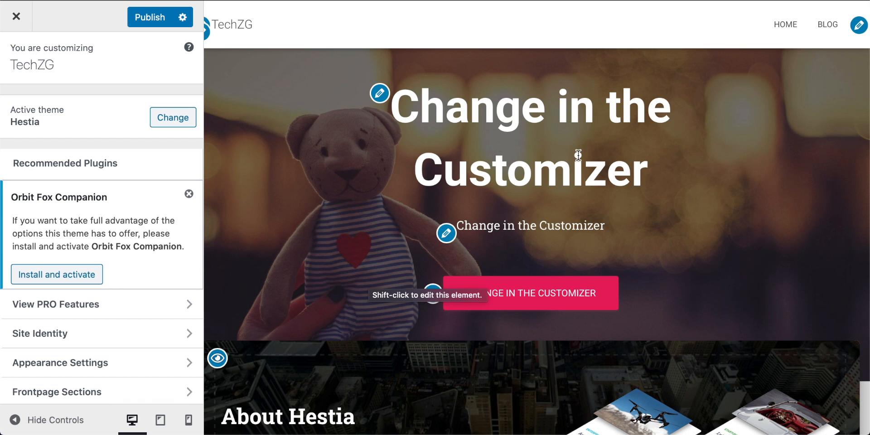
Step: Examine the upper part of the homepage preview, covering the header banner, About section and start of the Blog section
scroll(695, 185, "down", 5)
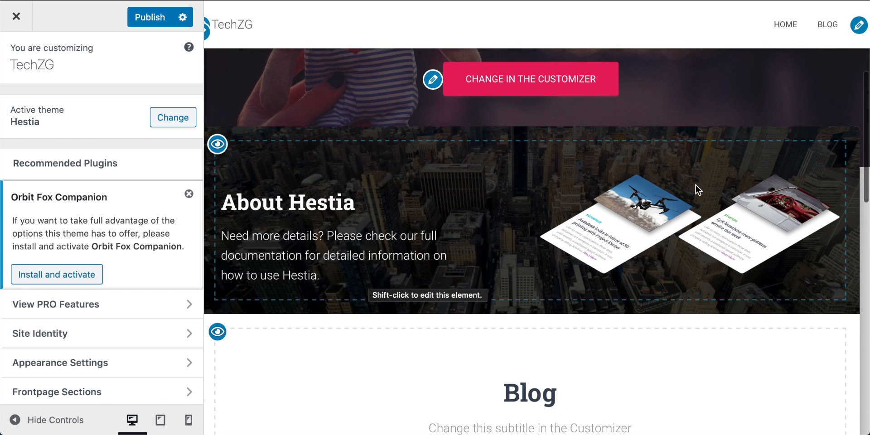
scroll(695, 183, "up", 3)
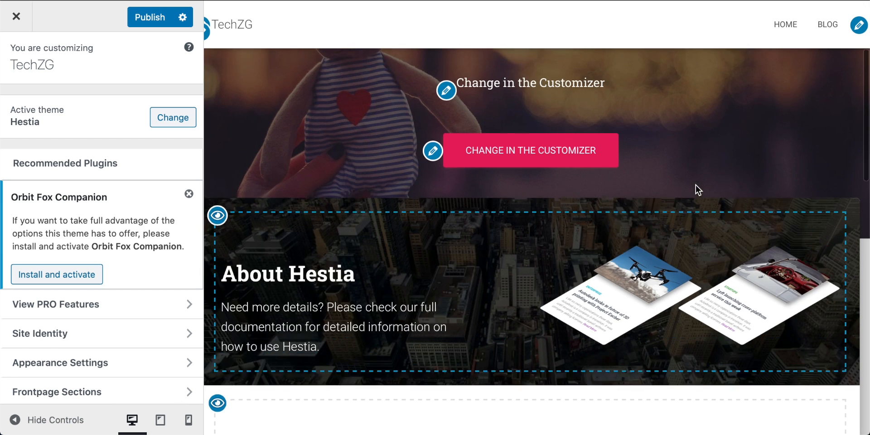
scroll(695, 185, "up", 3)
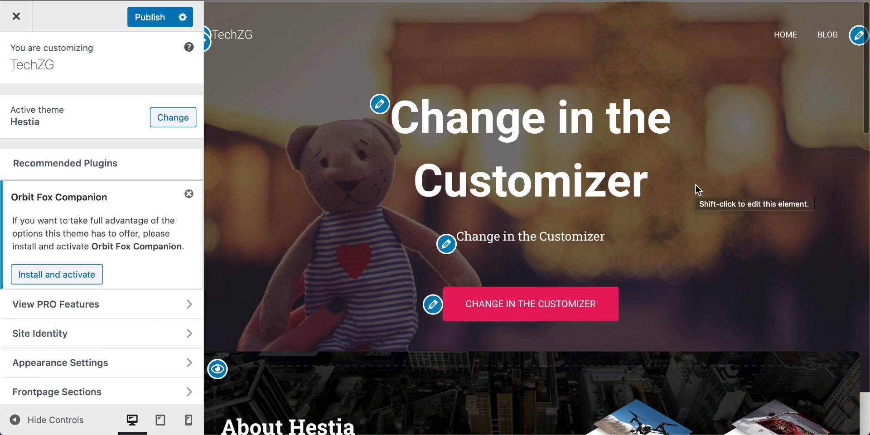
scroll(442, 112, "down", 1)
scroll(453, 118, "up", 1)
scroll(549, 132, "down", 2)
scroll(641, 156, "down", 4)
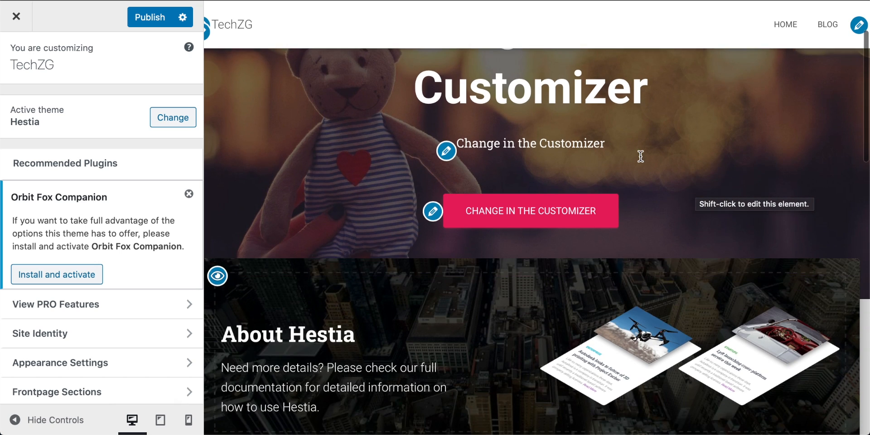
scroll(640, 156, "down", 5)
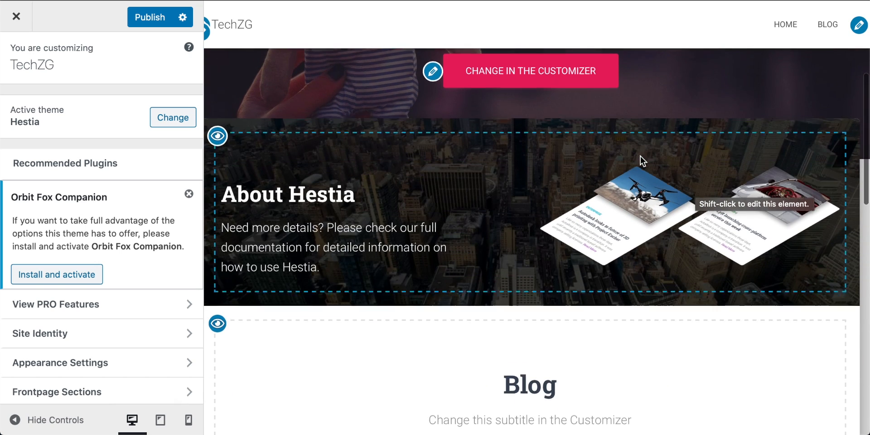
scroll(638, 159, "down", 2)
scroll(549, 242, "up", 1)
scroll(544, 241, "down", 4)
scroll(544, 242, "up", 13)
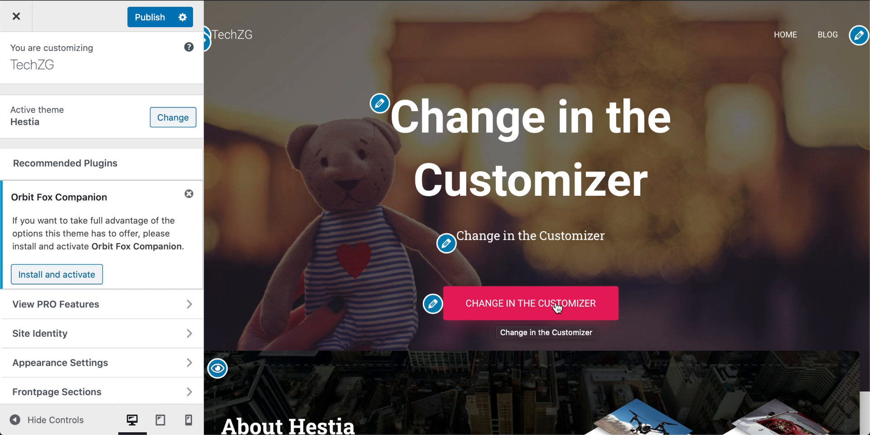
Step: Review the whole homepage preview from the header through the About, Blog and contact sections to the footer, and return to the header
scroll(659, 251, "down", 5)
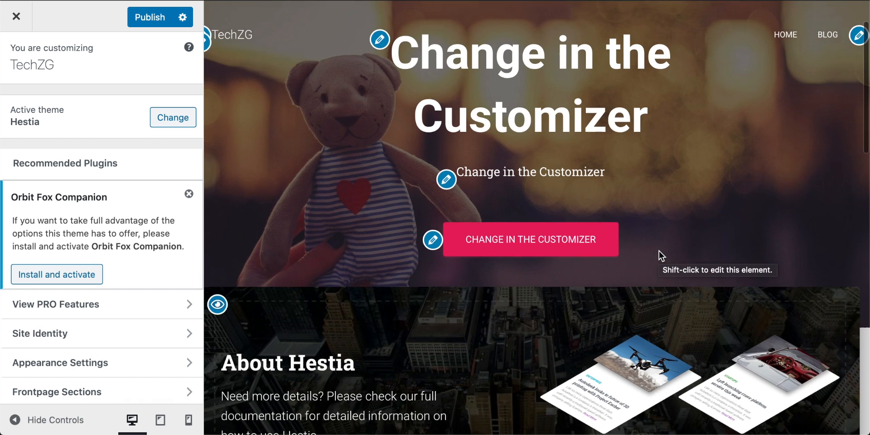
scroll(659, 251, "down", 2)
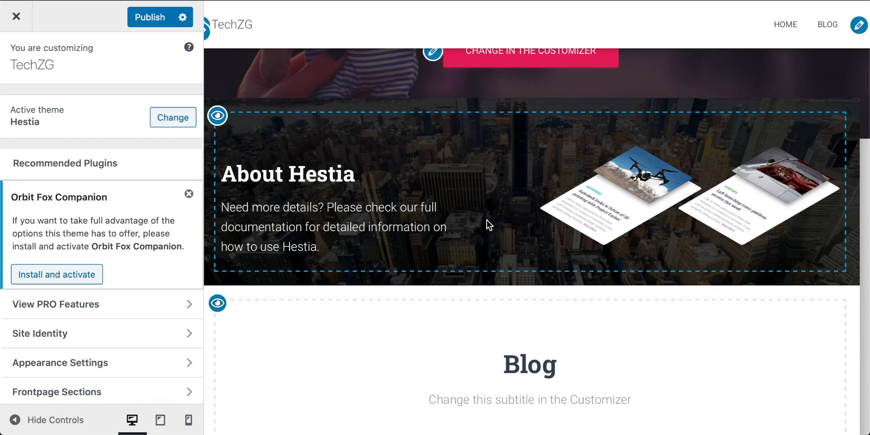
scroll(569, 193, "down", 5)
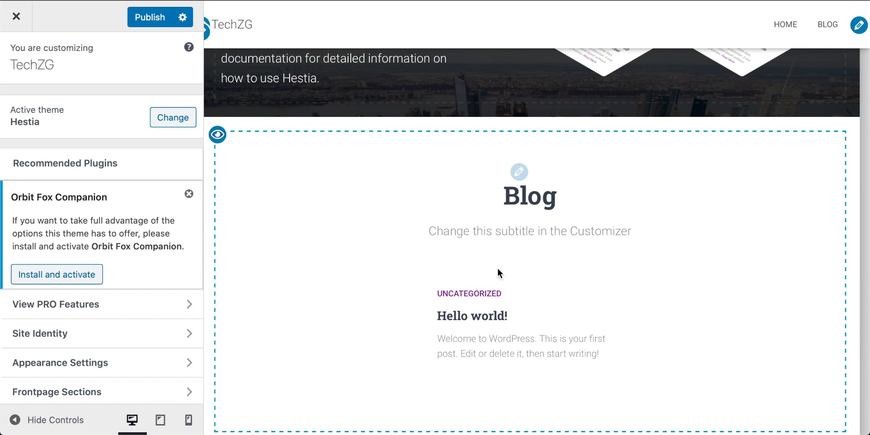
scroll(573, 268, "down", 2)
scroll(573, 268, "up", 1)
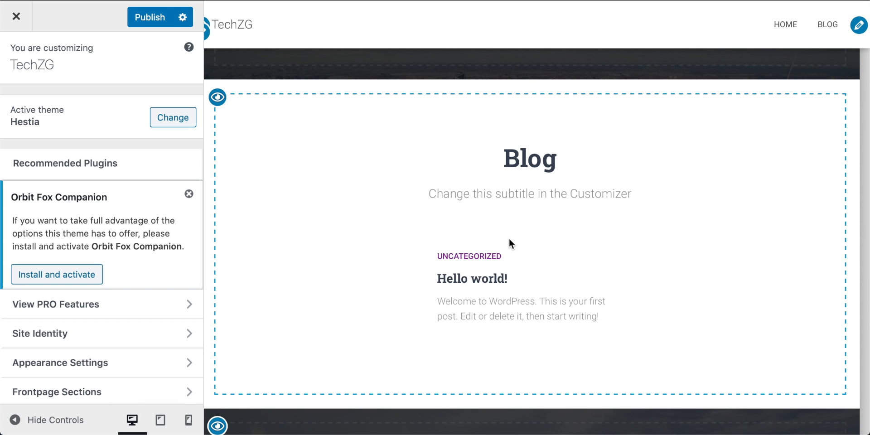
scroll(509, 239, "down", 10)
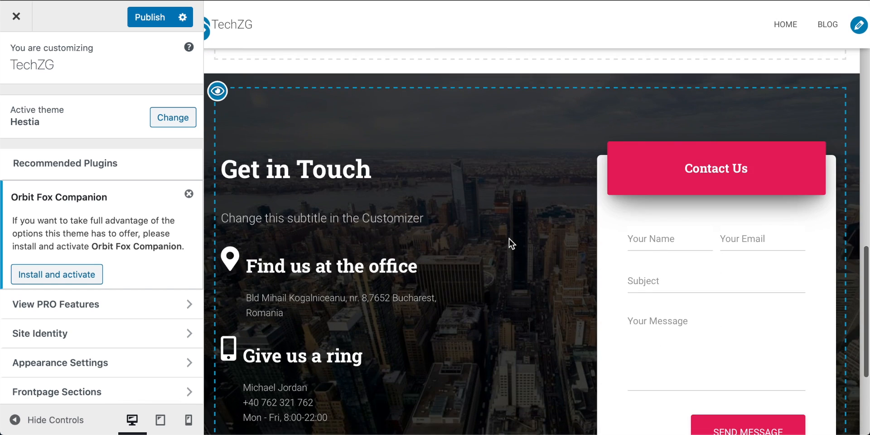
scroll(509, 238, "down", 2)
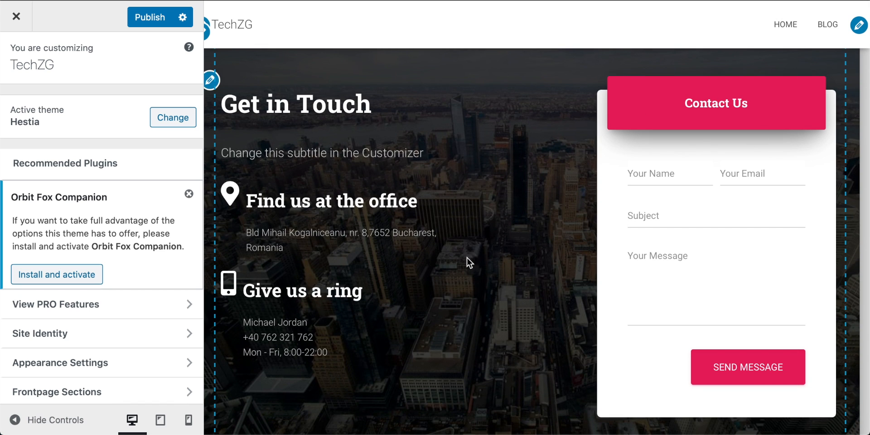
scroll(468, 261, "down", 4)
scroll(467, 257, "up", 10)
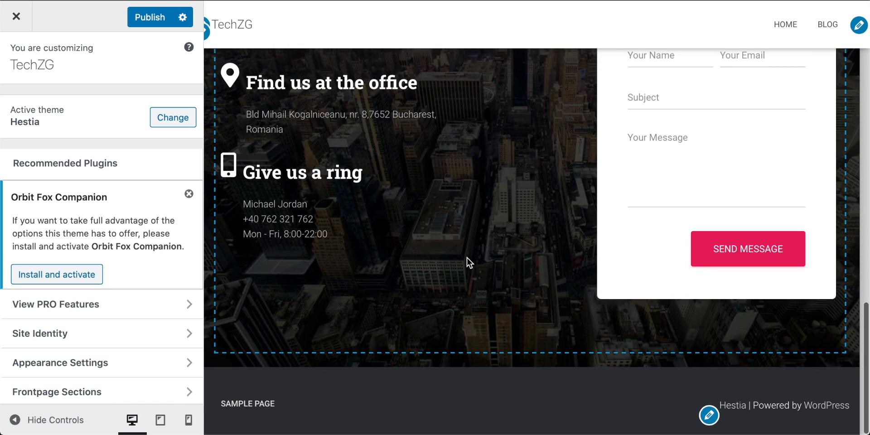
scroll(467, 257, "up", 5)
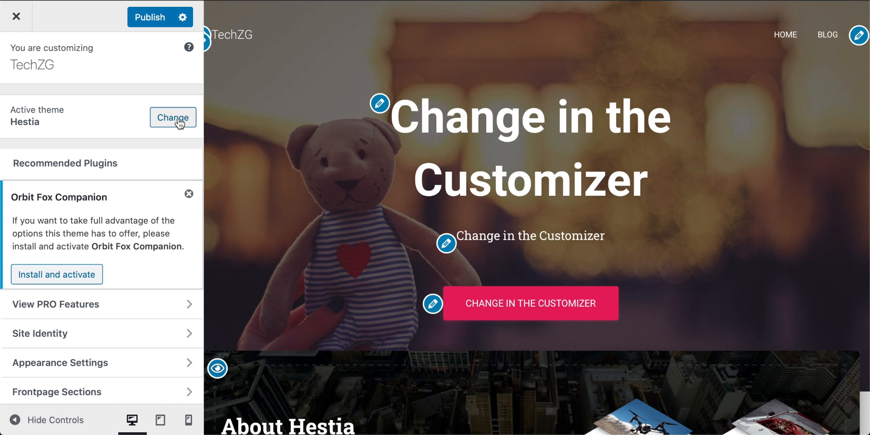
Step: Look through the installed themes available for switching, and return to the main customizer options without changing the theme
left_click(173, 118)
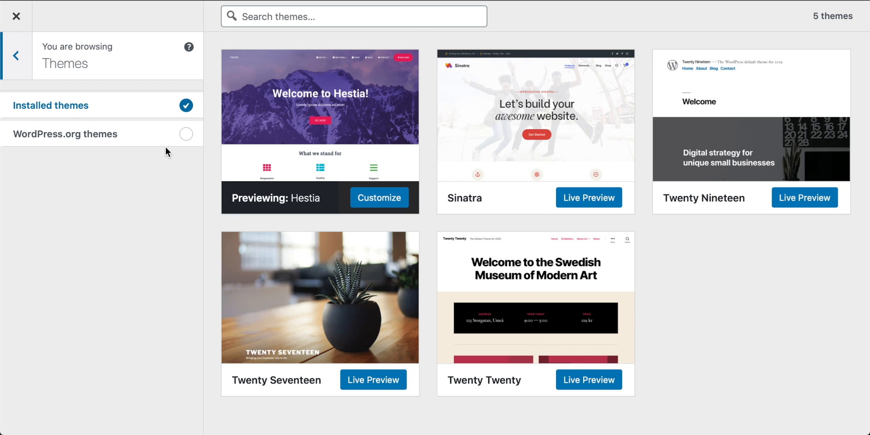
mouse_move(318, 171)
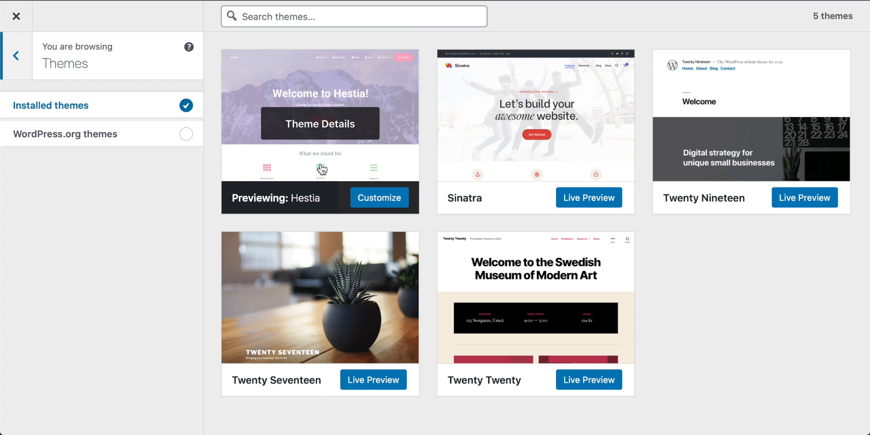
mouse_move(548, 175)
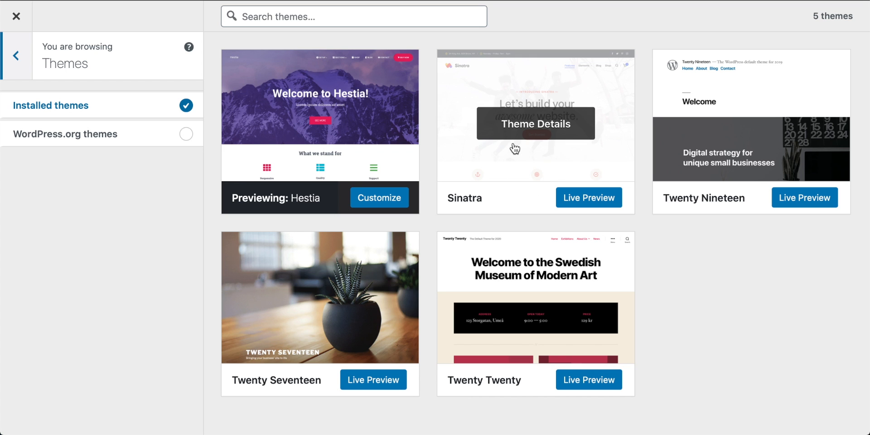
mouse_move(732, 158)
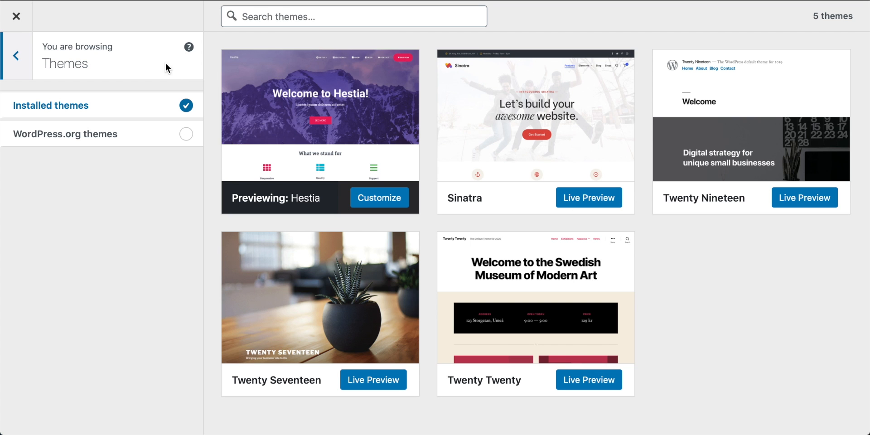
left_click(16, 56)
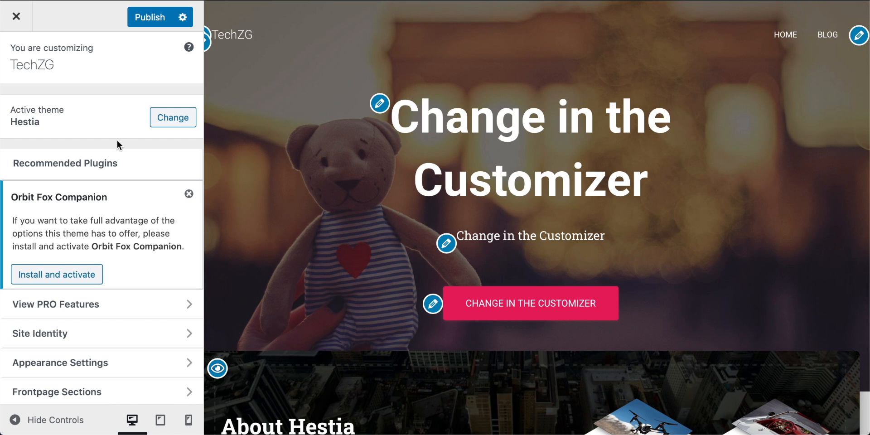
Step: Look over the customizer categories and inspect the General Settings under Appearance Settings, including the sidebar layout options
scroll(115, 163, "down", 3)
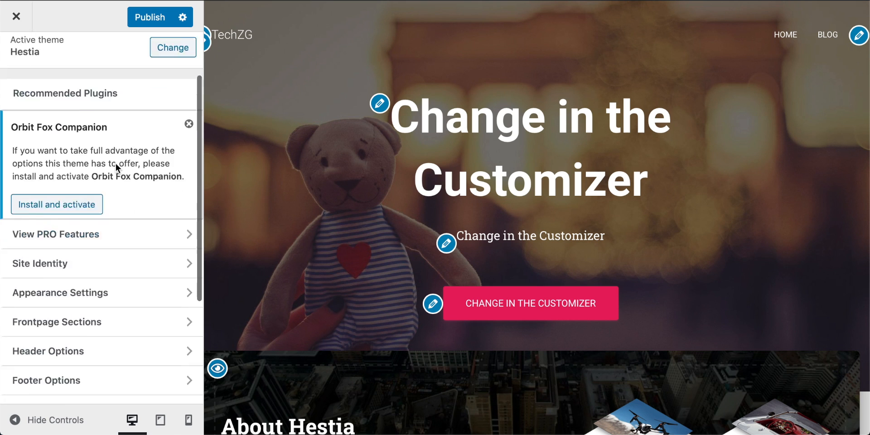
scroll(115, 162, "down", 3)
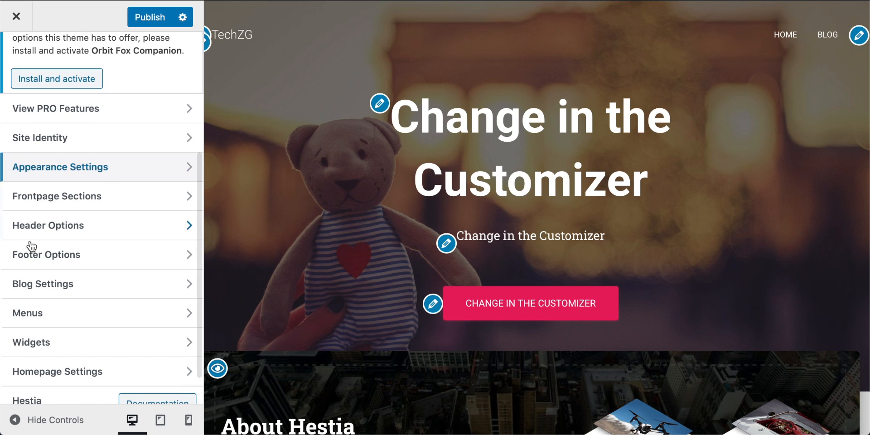
left_click(105, 172)
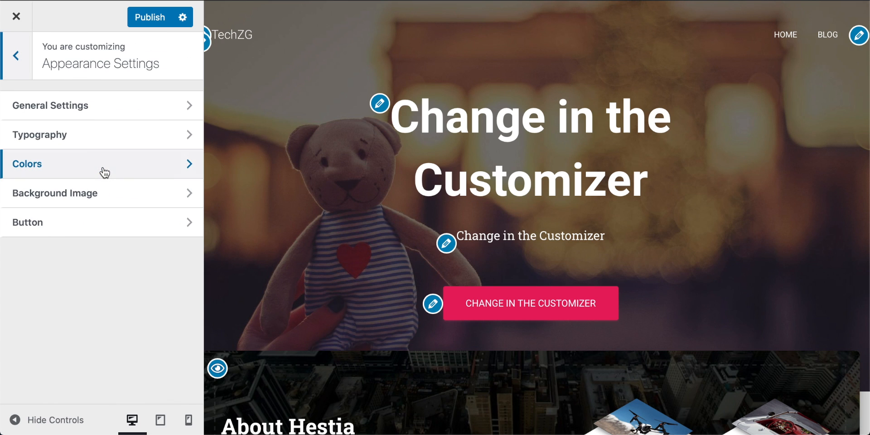
left_click(82, 109)
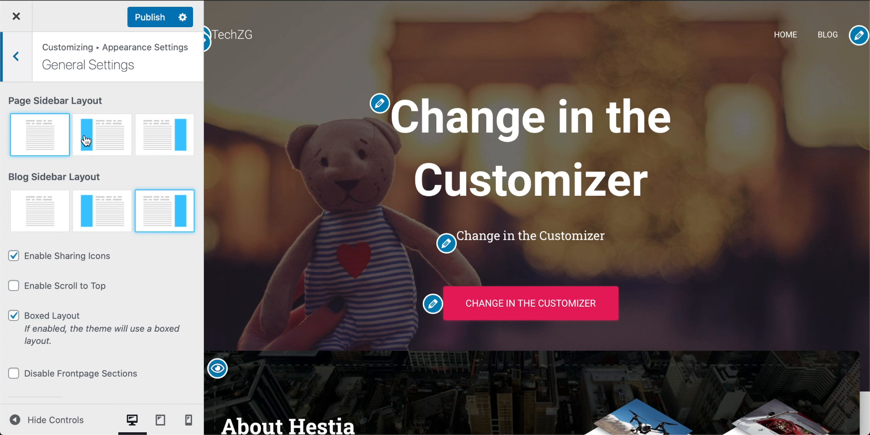
left_click(16, 59)
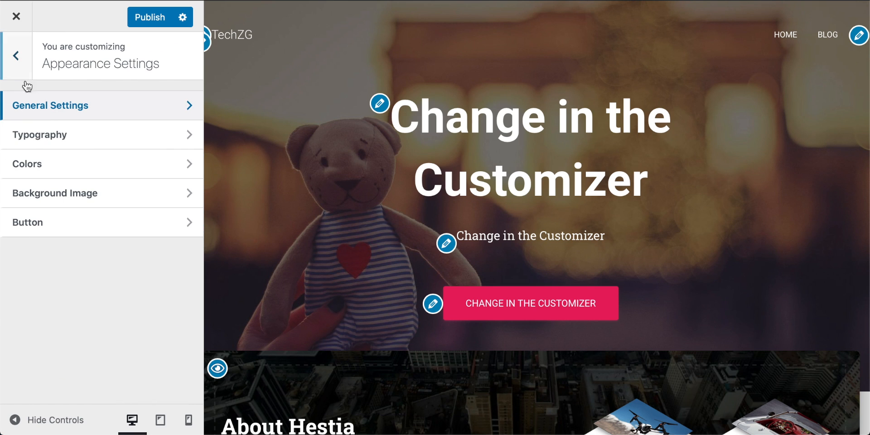
Step: Inspect the Typography options for heading and body font families and font subsets, and return to Appearance Settings
left_click(67, 139)
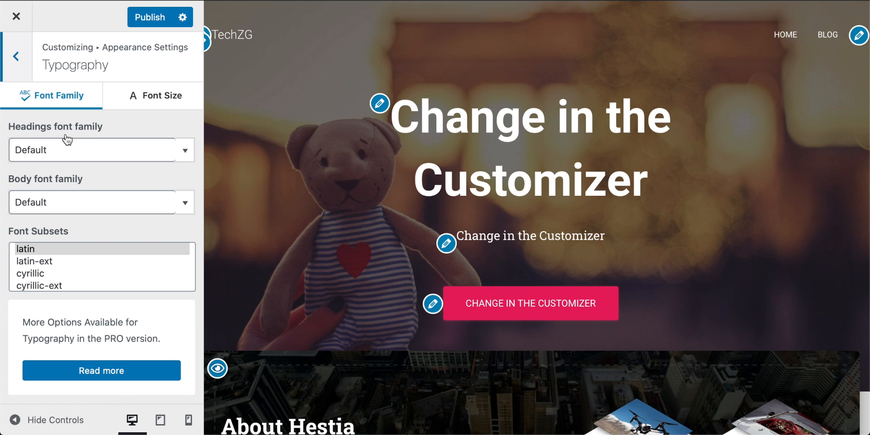
scroll(87, 168, "down", 1)
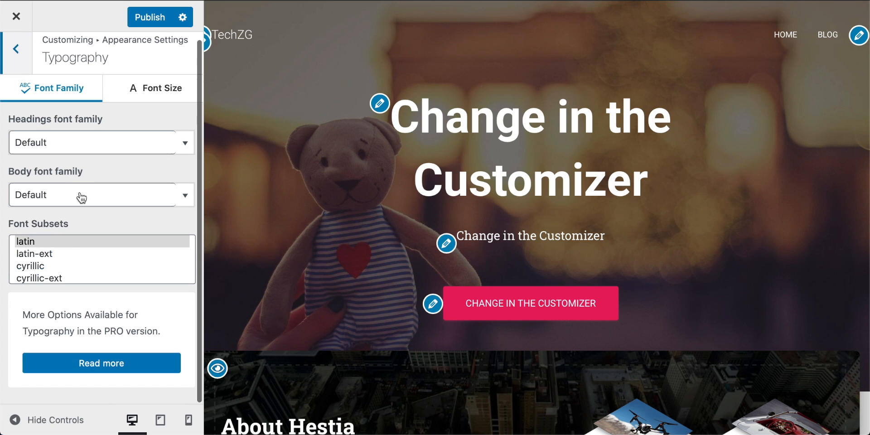
scroll(67, 245, "down", 2)
scroll(67, 245, "up", 2)
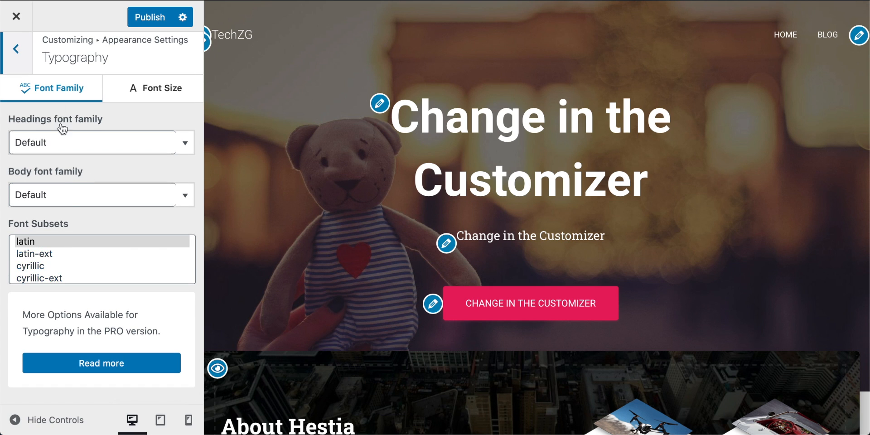
left_click(17, 54)
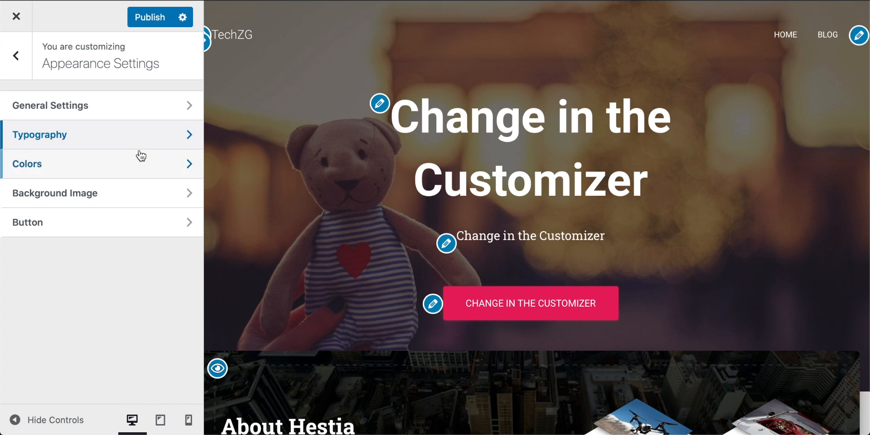
Step: Check the homepage preview down to the contact section, and open the Background Image settings
scroll(435, 242, "down", 3)
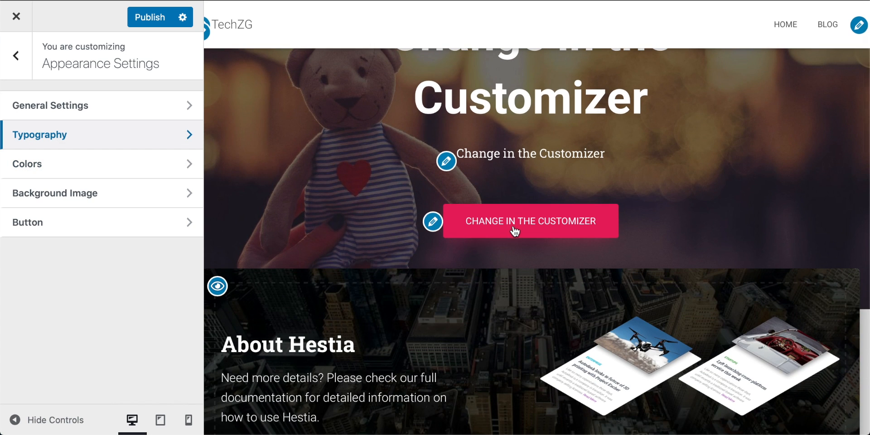
scroll(514, 222, "down", 15)
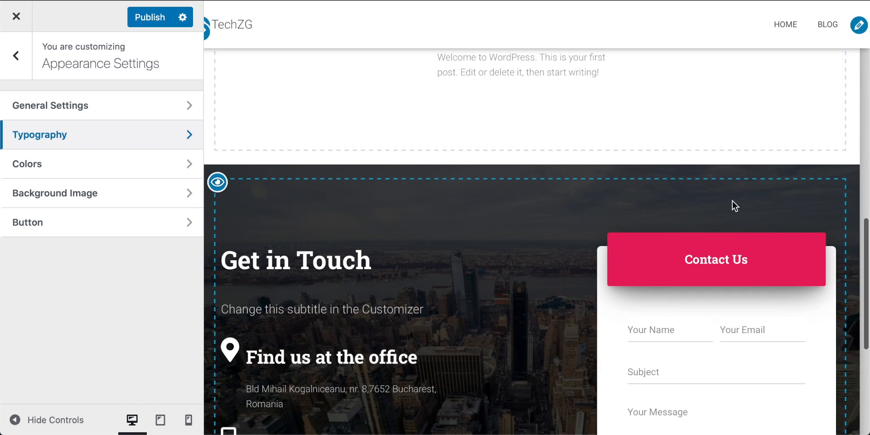
scroll(559, 227, "up", 15)
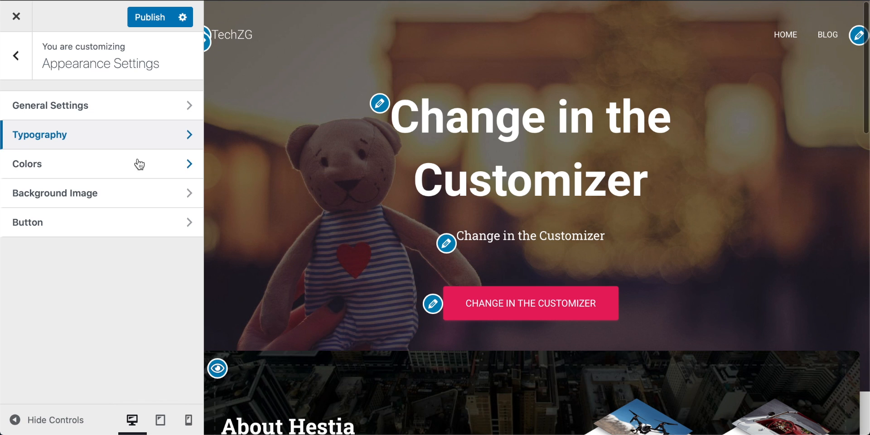
left_click(68, 193)
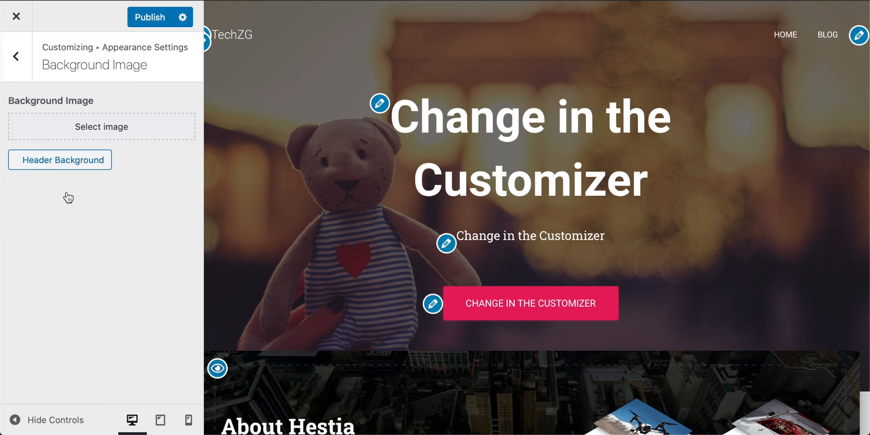
Step: Leave the Background Image settings and open the Big Title Section options under Frontpage Sections
left_click(15, 57)
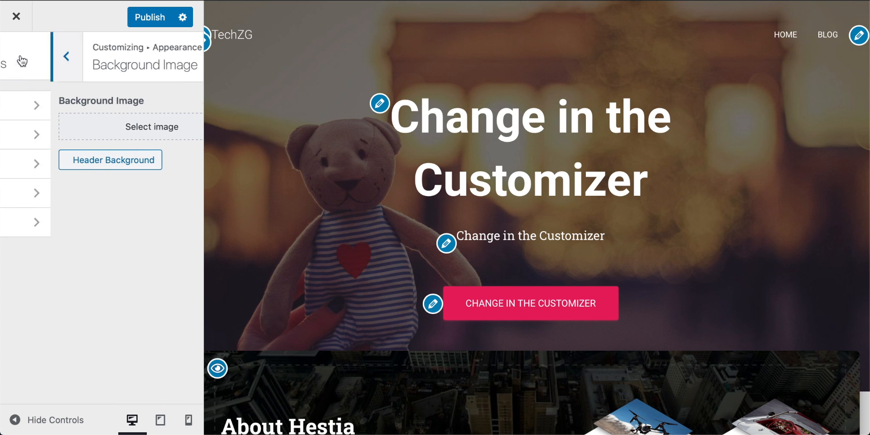
left_click(17, 57)
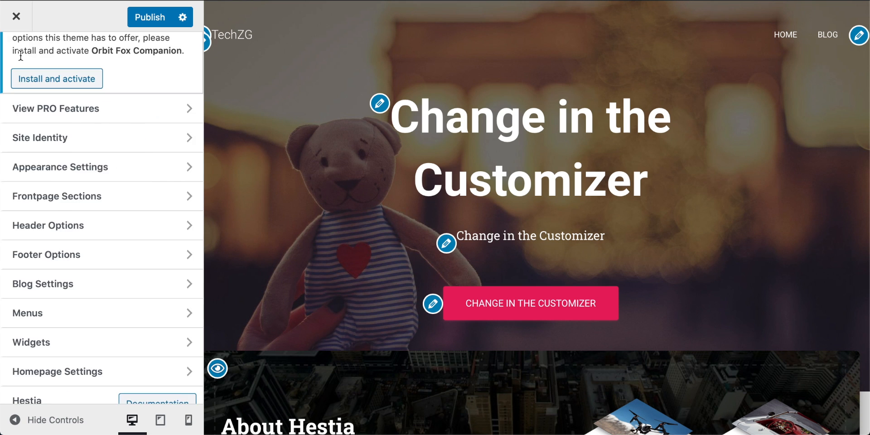
left_click(83, 197)
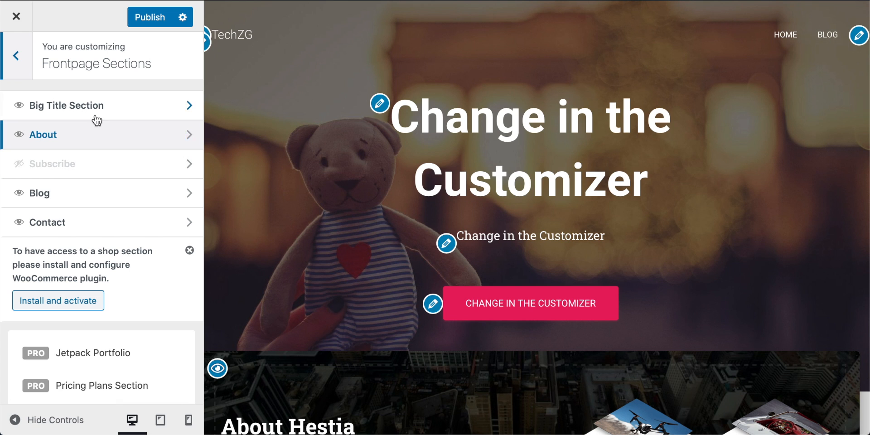
left_click(84, 109)
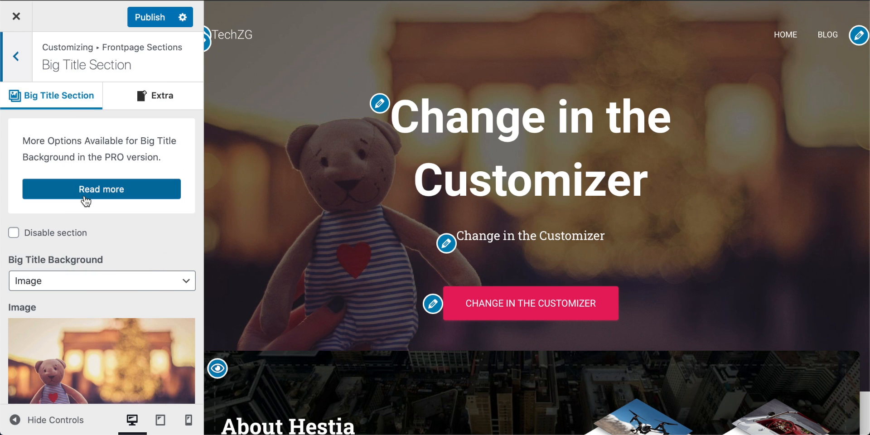
scroll(83, 265, "down", 3)
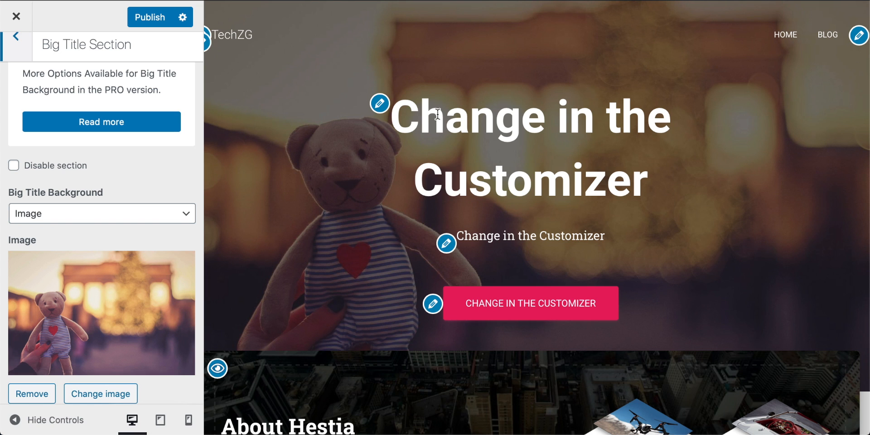
scroll(83, 263, "down", 2)
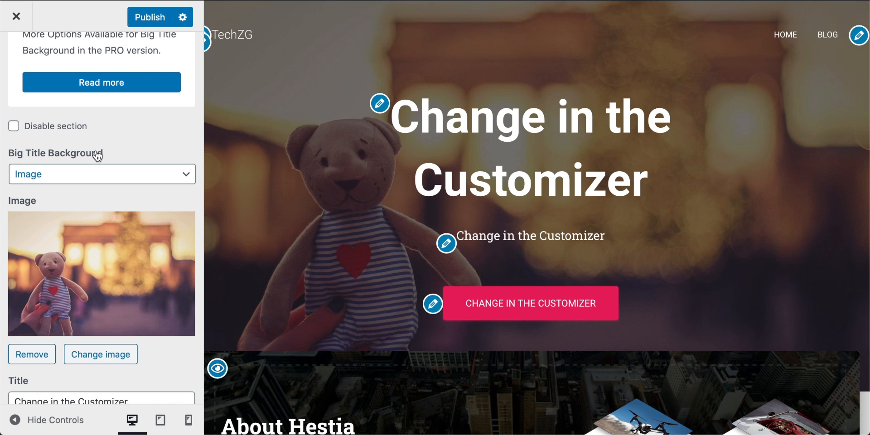
Step: Try the Parallax option for the Big Title Background, check it in the preview, and switch back to Image
left_click(108, 175)
left_click(43, 189)
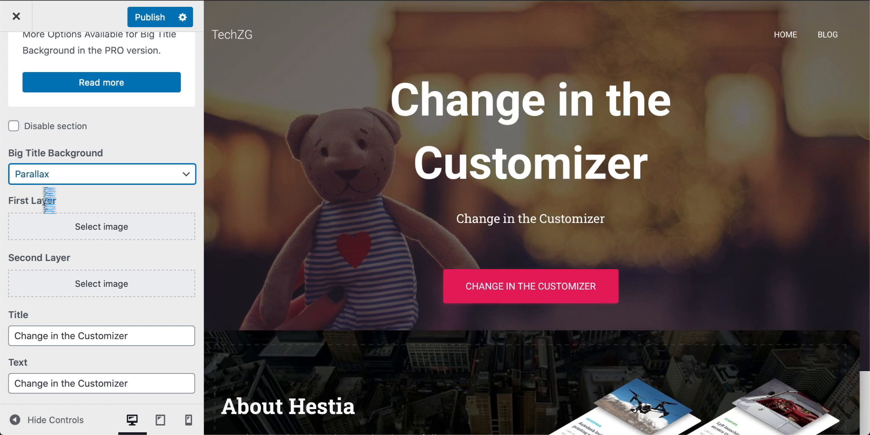
scroll(510, 185, "down", 3)
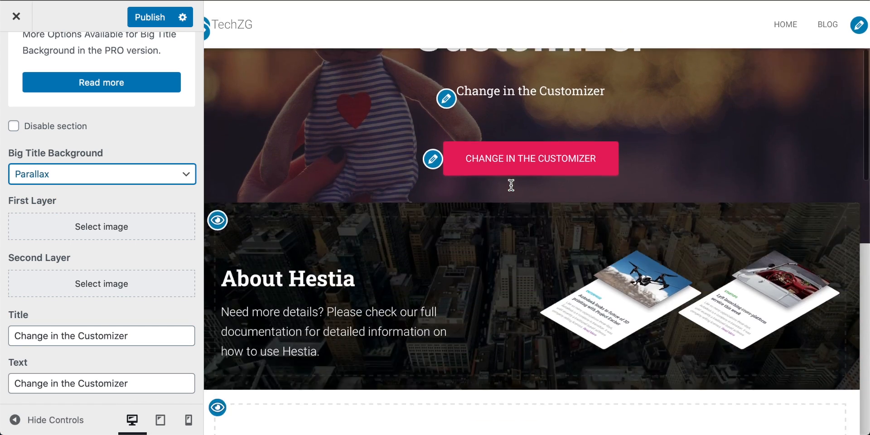
scroll(511, 185, "up", 3)
scroll(510, 185, "down", 5)
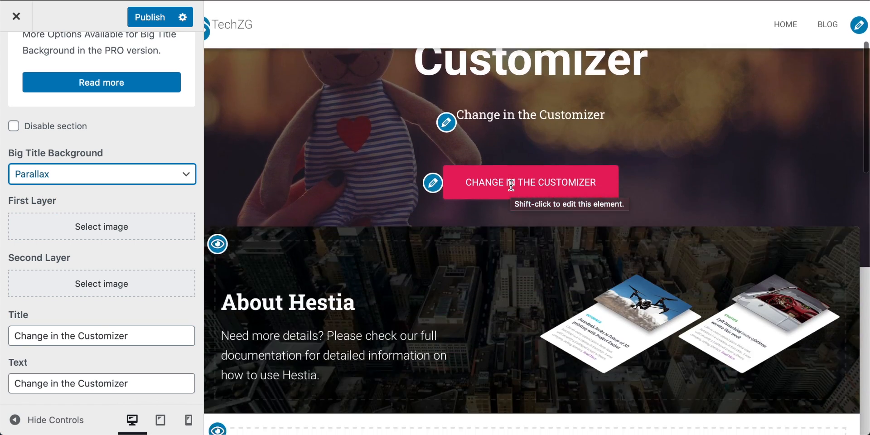
scroll(510, 185, "up", 5)
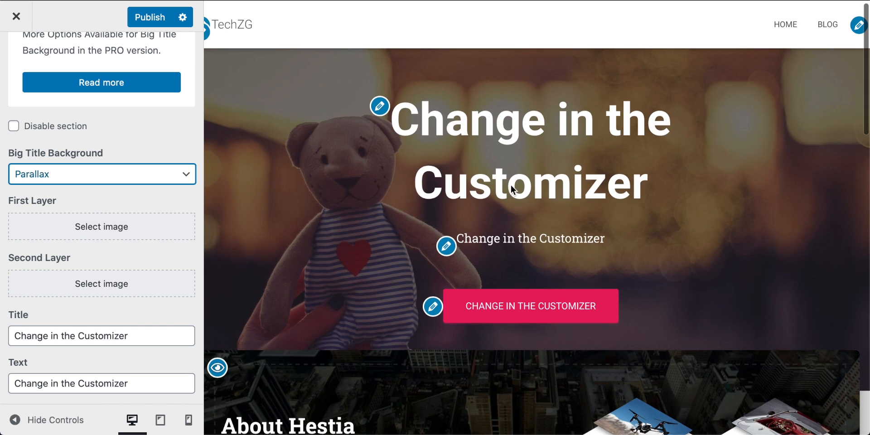
left_click(141, 178)
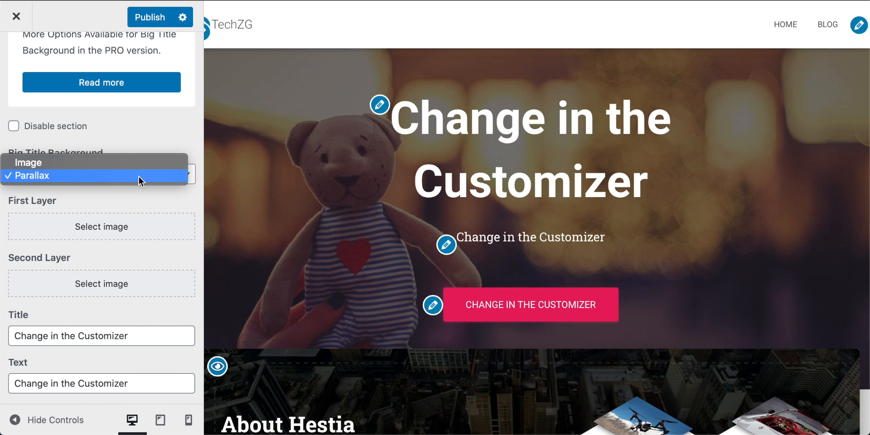
left_click(20, 164)
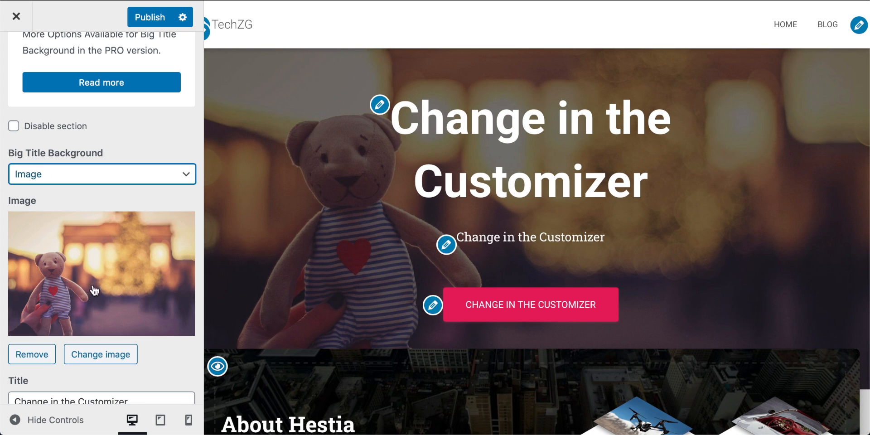
Step: Replace the Big Title background image by uploading pexels-li-sun-2294361.jpg from the Gym folder and choosing it
left_click(104, 358)
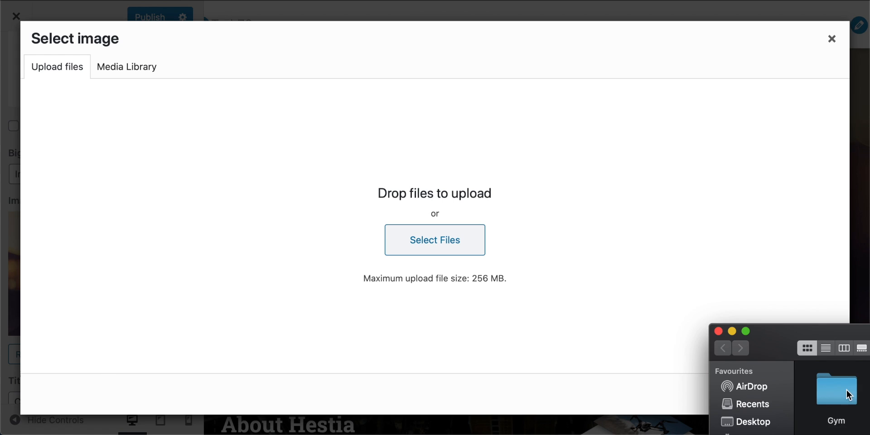
double_click(846, 389)
left_click_drag(868, 335, 520, 100)
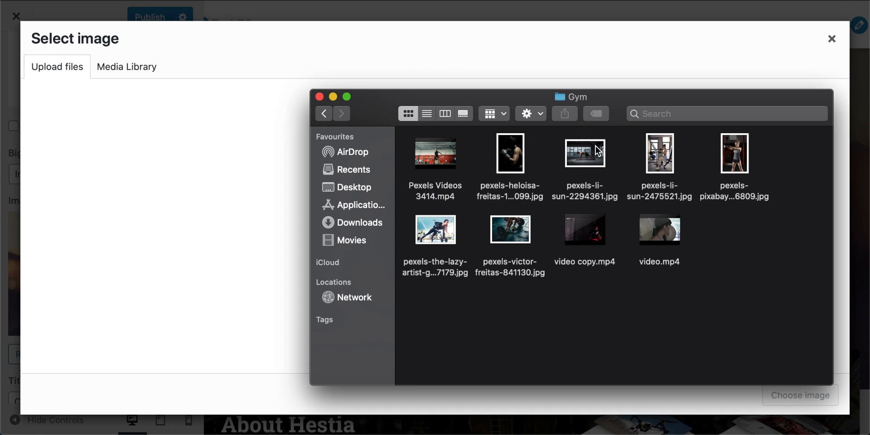
left_click_drag(591, 150, 243, 176)
left_click_drag(377, 104, 756, 430)
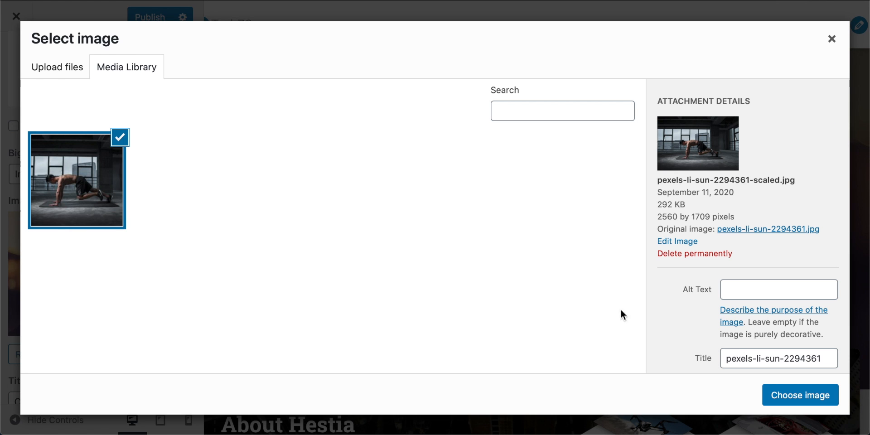
left_click(792, 399)
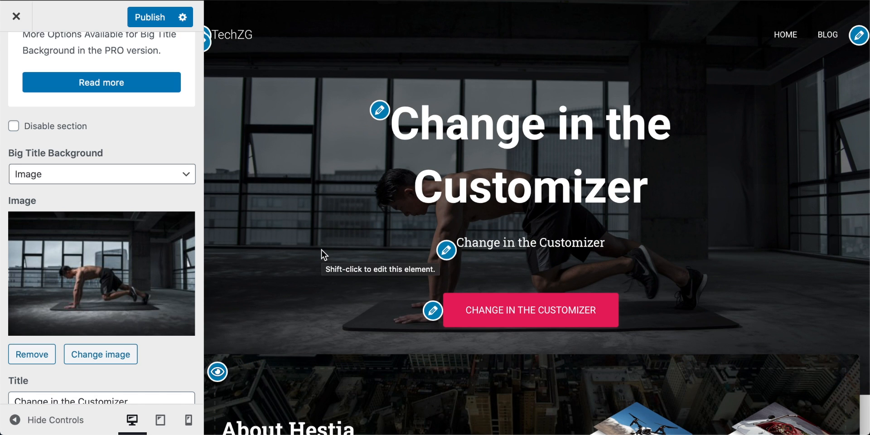
Step: Set the Big Title Section's title to "FitnessZG" and its text to "Supporting your fitness journey"
scroll(143, 254, "down", 5)
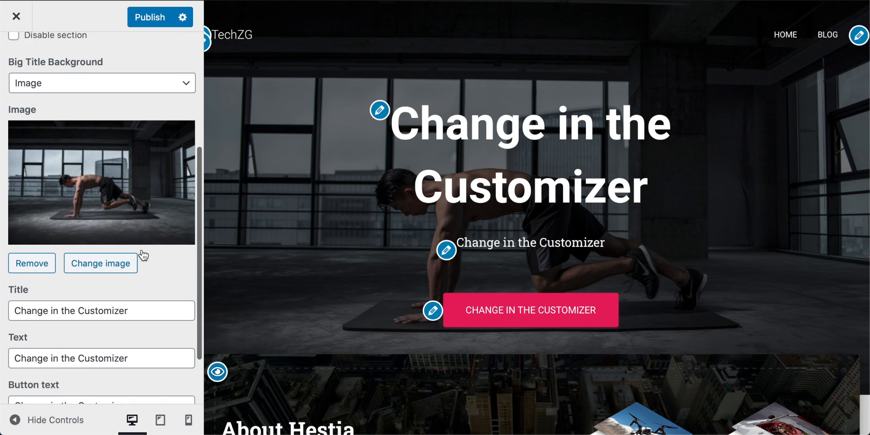
scroll(142, 252, "down", 1)
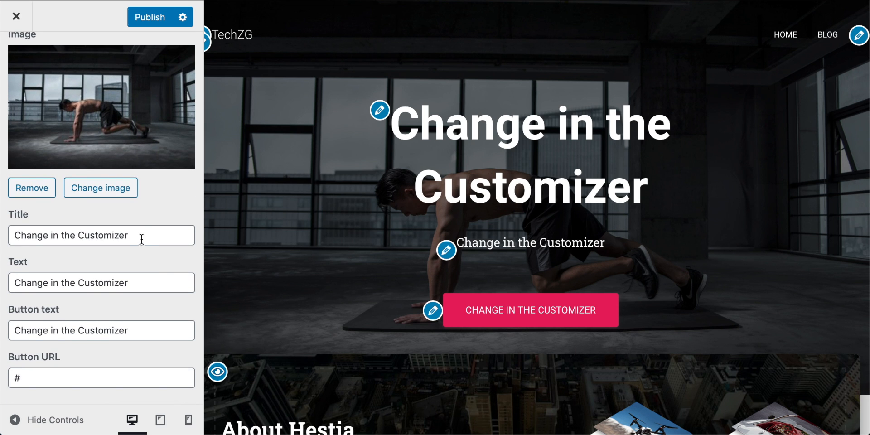
left_click_drag(142, 237, 47, 224)
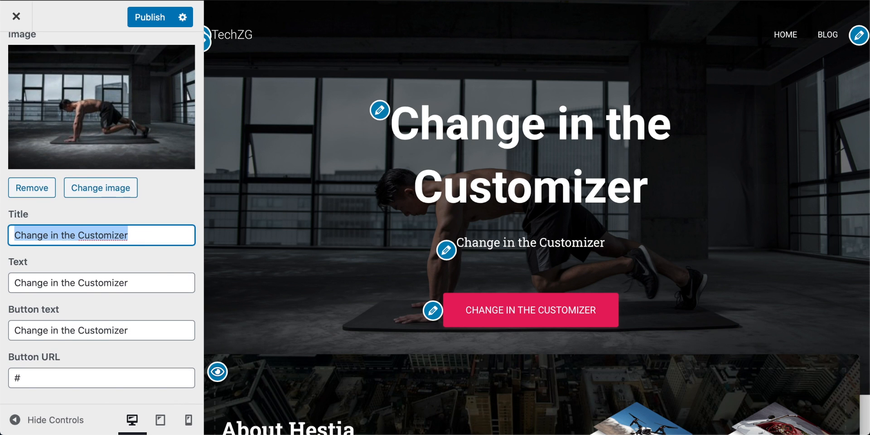
type("FitnessZG")
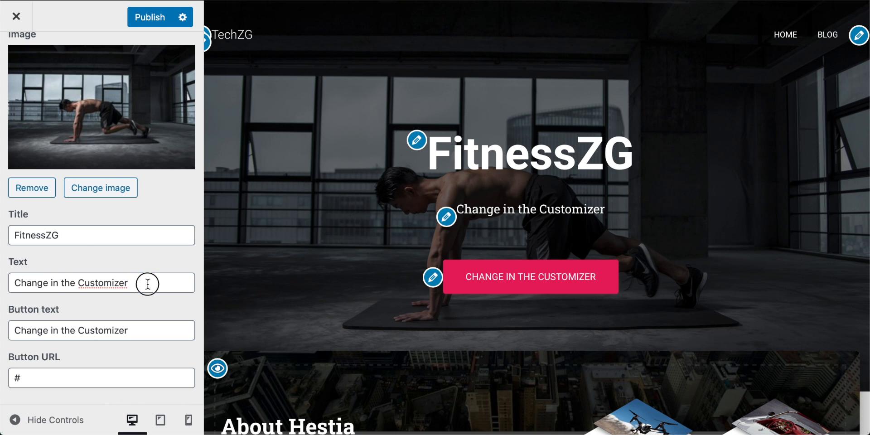
left_click_drag(148, 283, 1, 274)
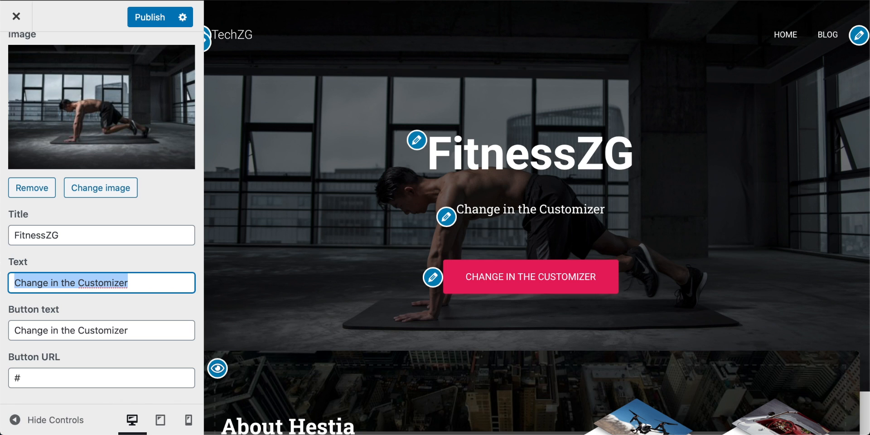
type("Supporting your fitness journey")
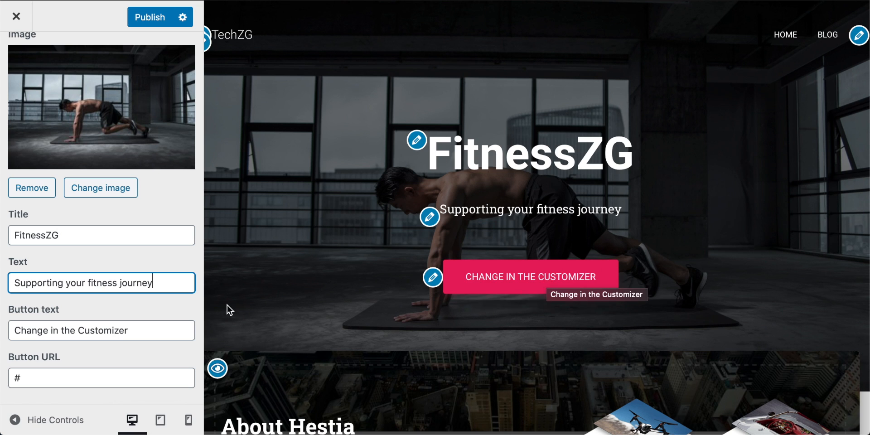
Step: Set the Big Title button text to "Start your journey today!" and select the Button URL value
left_click_drag(155, 330, 1, 331)
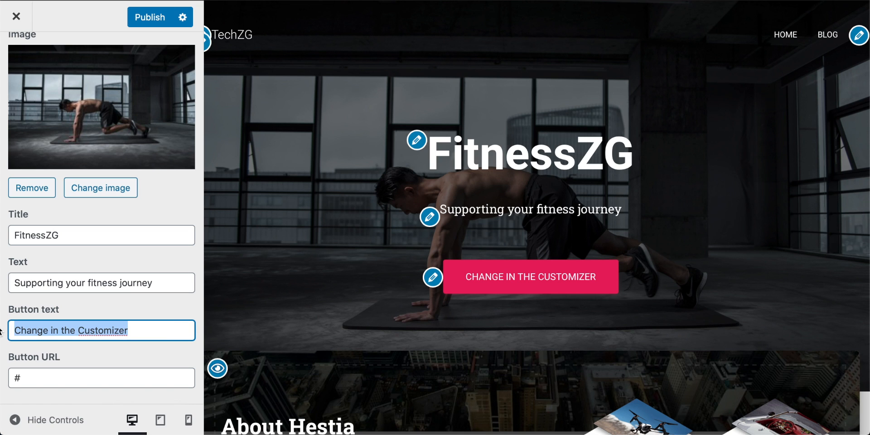
type("St")
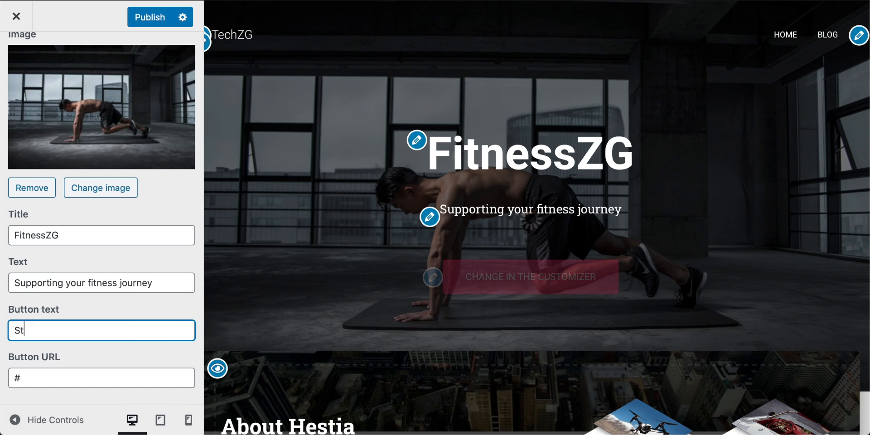
type("art your journey")
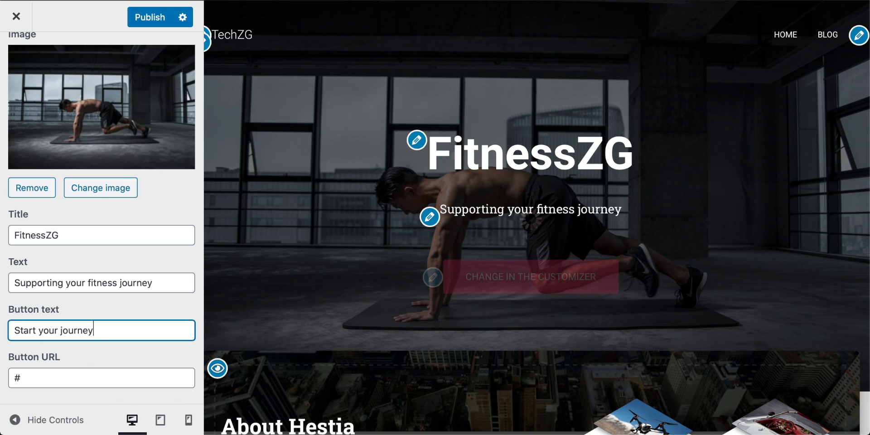
type(" today!")
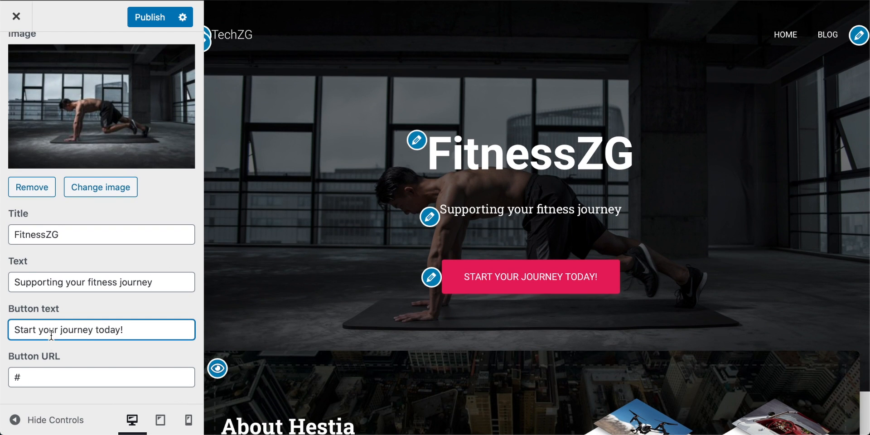
double_click(52, 376)
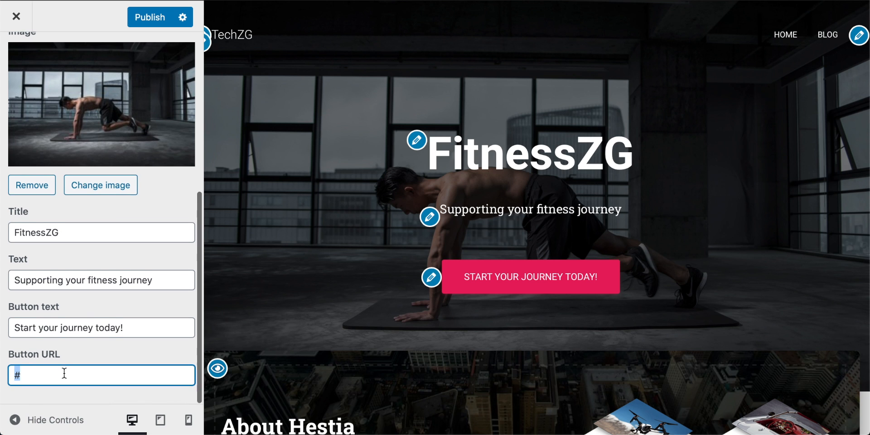
Step: Disable the About section on the front page and look over the Blog and contact sections in the preview
scroll(338, 206, "down", 4)
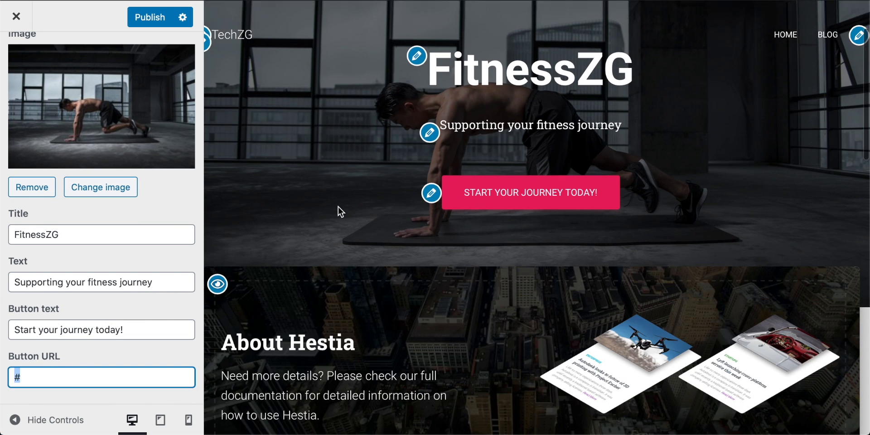
scroll(338, 207, "down", 1)
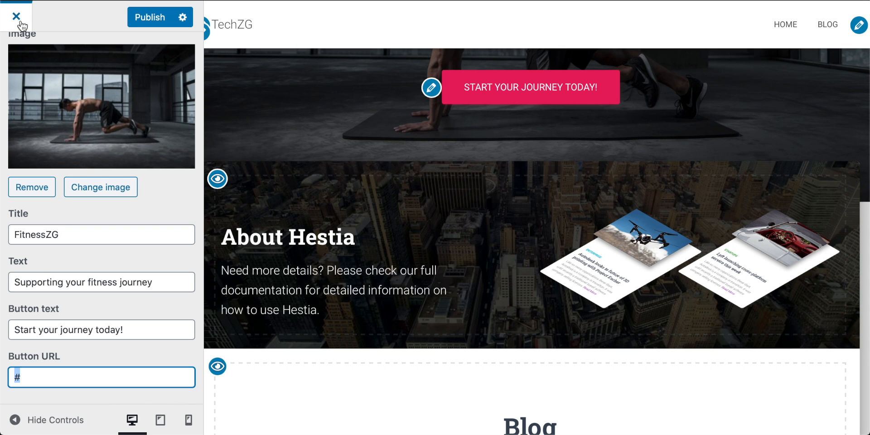
scroll(51, 96, "up", 3)
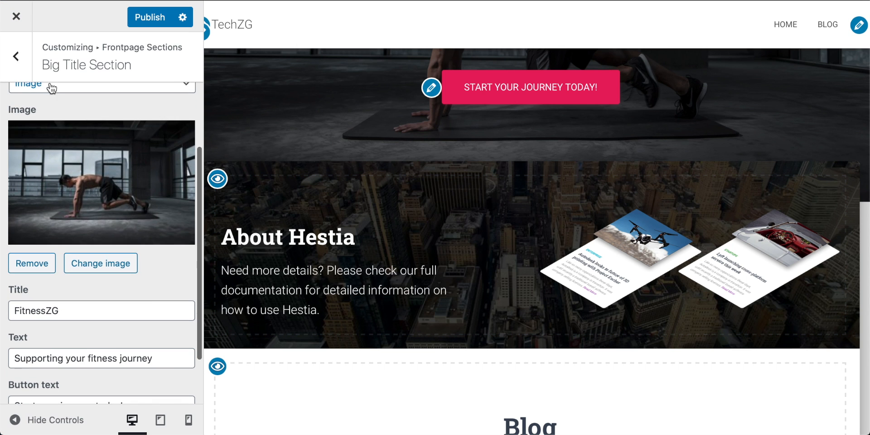
left_click(15, 53)
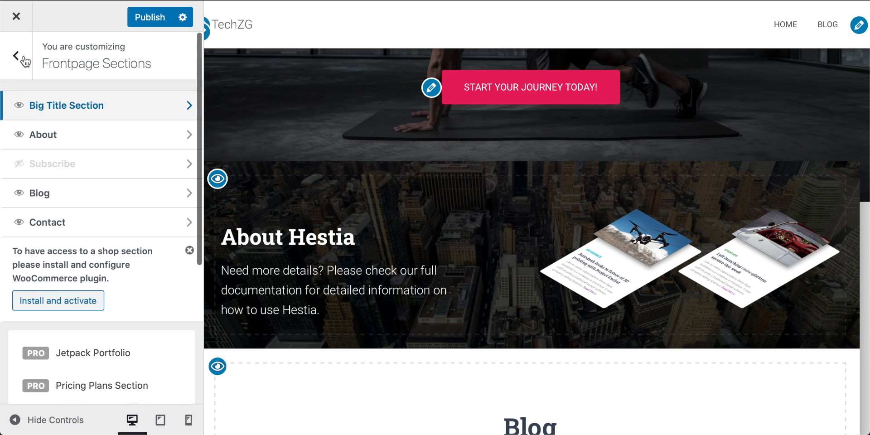
left_click(219, 181)
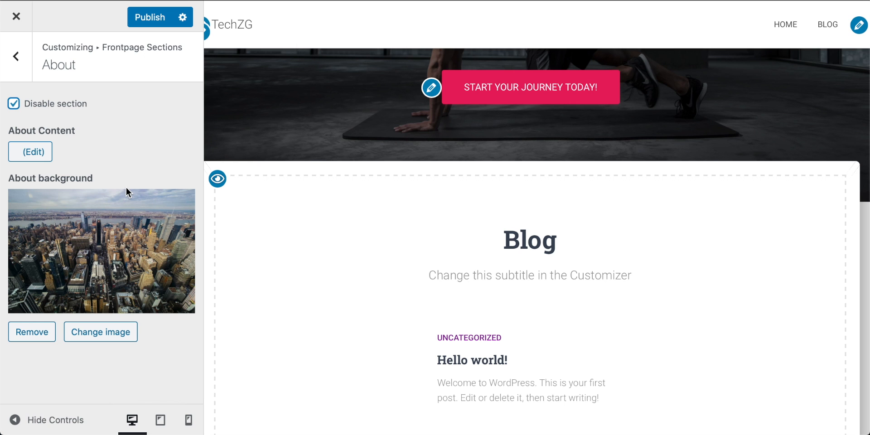
scroll(381, 213, "down", 7)
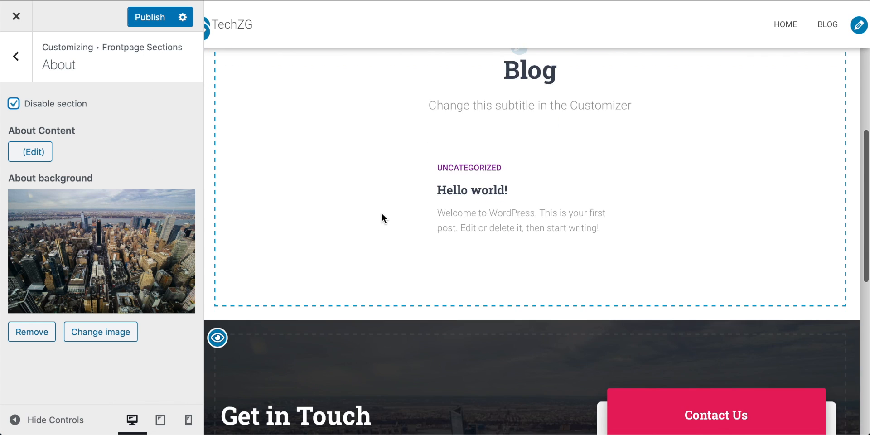
scroll(381, 218, "down", 3)
scroll(382, 218, "up", 4)
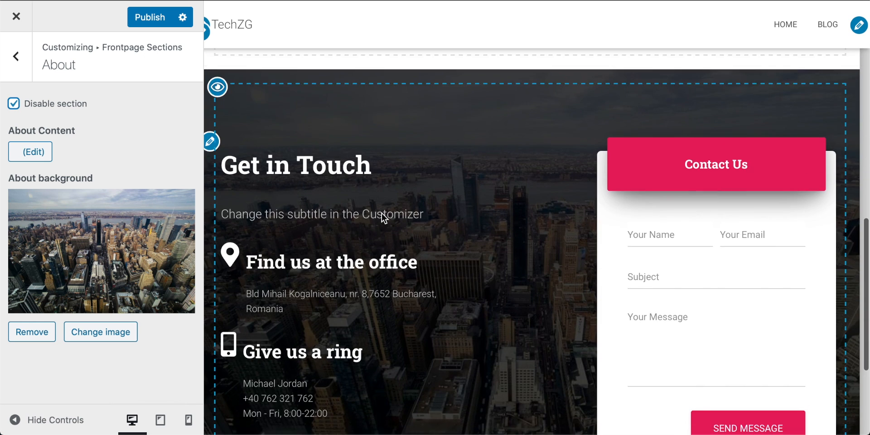
scroll(381, 219, "up", 7)
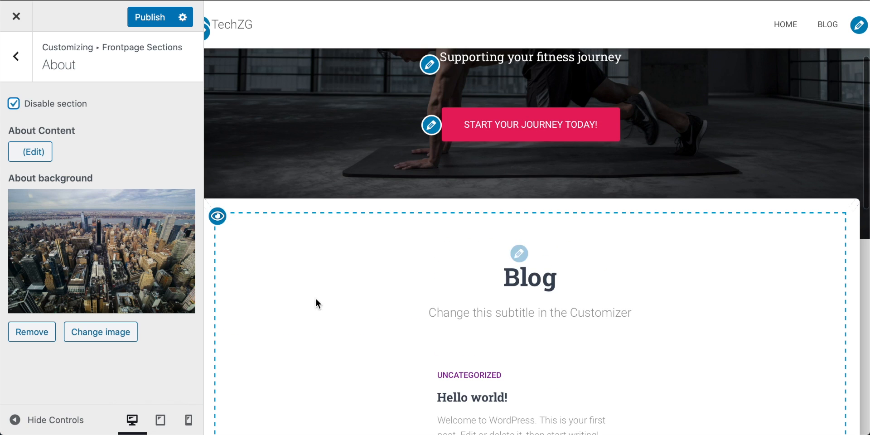
Step: Remove the About section's background image, check the preview down to the contact section, and return to the front page sections
left_click(23, 340)
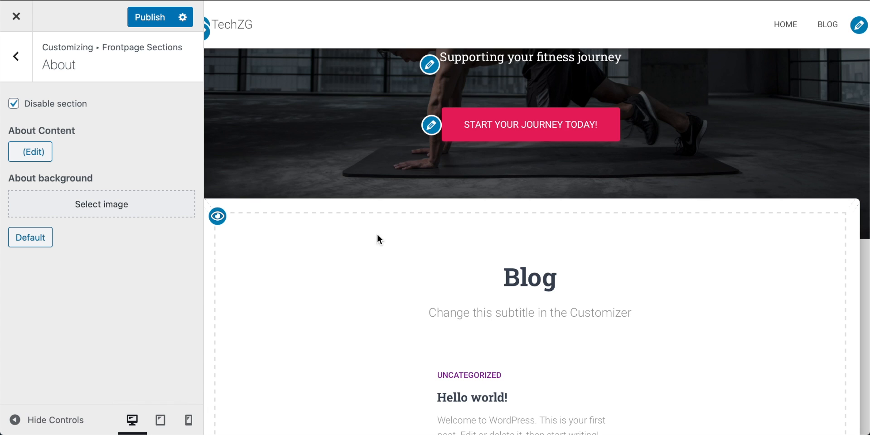
scroll(428, 218, "down", 7)
scroll(428, 219, "down", 4)
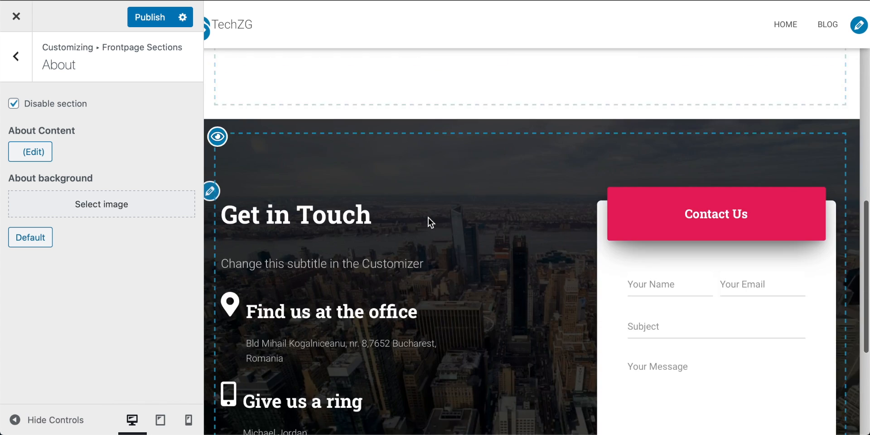
scroll(428, 218, "up", 8)
left_click(16, 56)
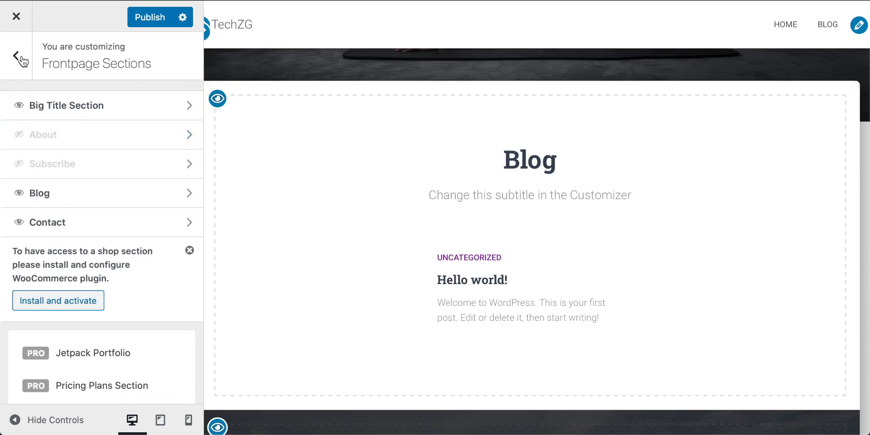
Step: Set the Blog section's title to "Community Updates" and its subtitle to "Don't miss out on new stuff a the club!"
left_click(77, 195)
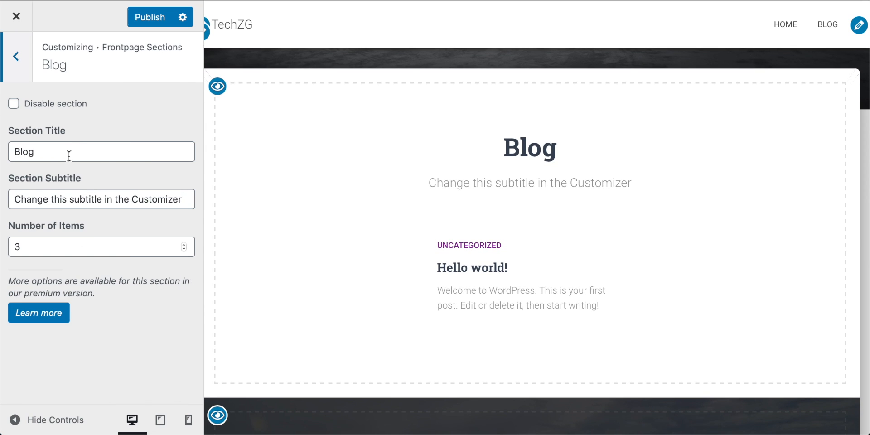
double_click(28, 150)
key("BackSpace")
type("Community Updates")
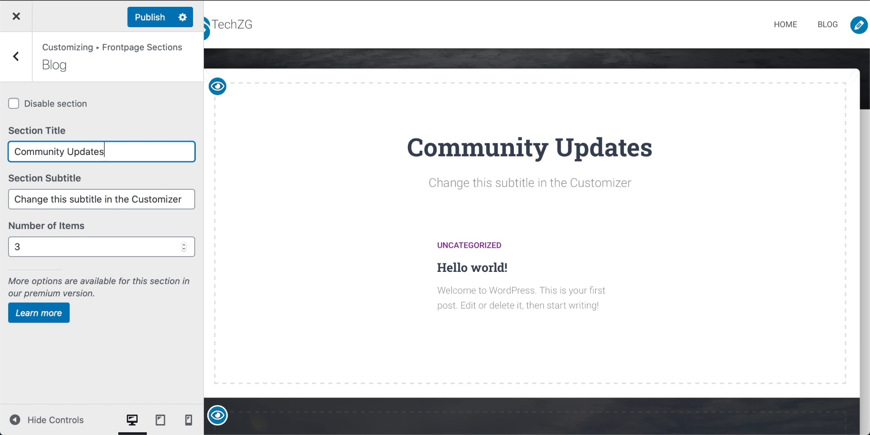
triple_click(133, 203)
type("Don't miss out on new stuff a the club!")
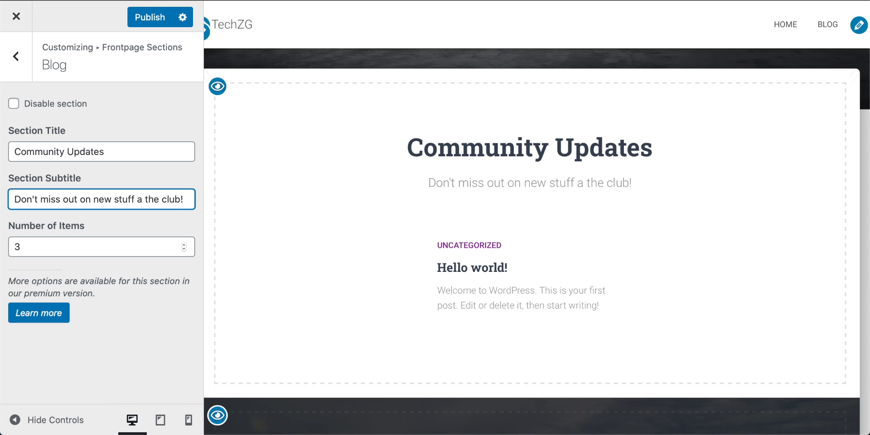
Step: Set the Blog section's number of items to 4
left_click(108, 246)
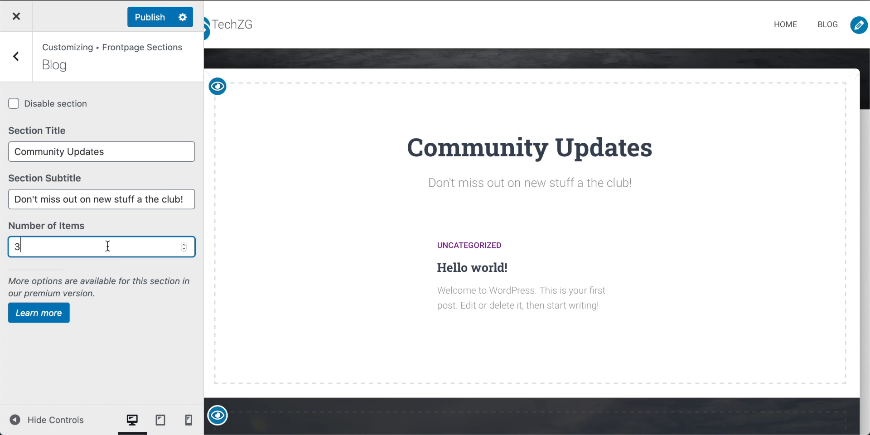
key("BackSpace")
type("1")
key("BackSpace")
type("4")
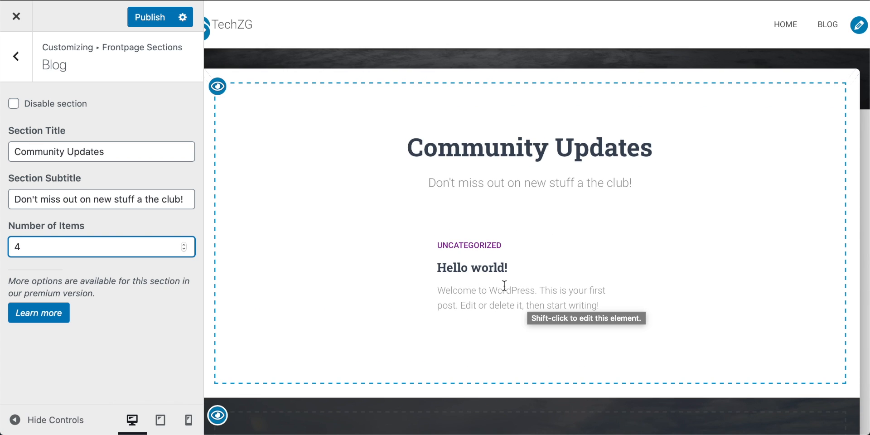
left_click(485, 257)
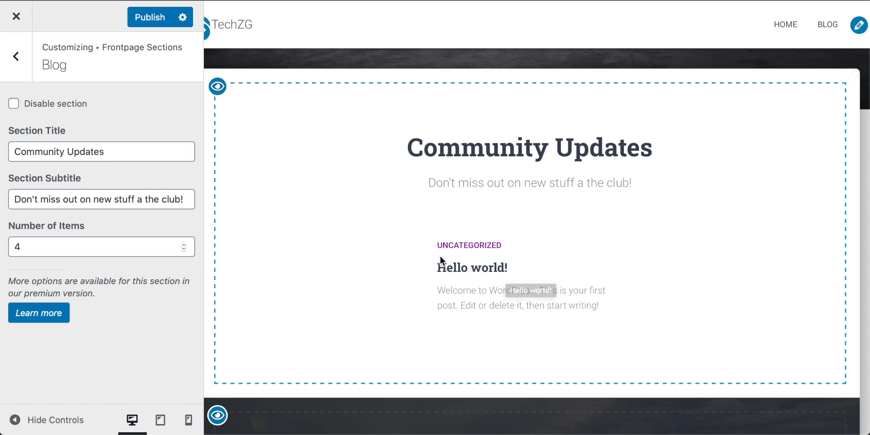
Step: Replace the Contact section's background image with the barbell photo pexels-victor-freitas-841130-1.jpg from the Media Library
scroll(407, 256, "up", 5)
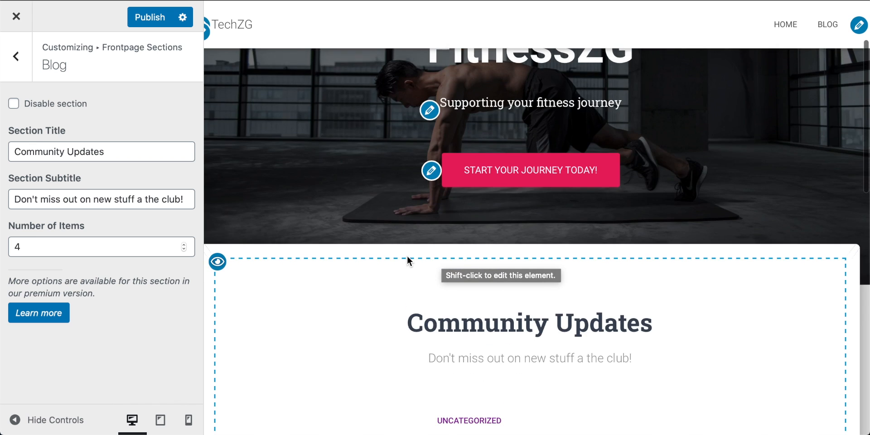
scroll(407, 257, "up", 3)
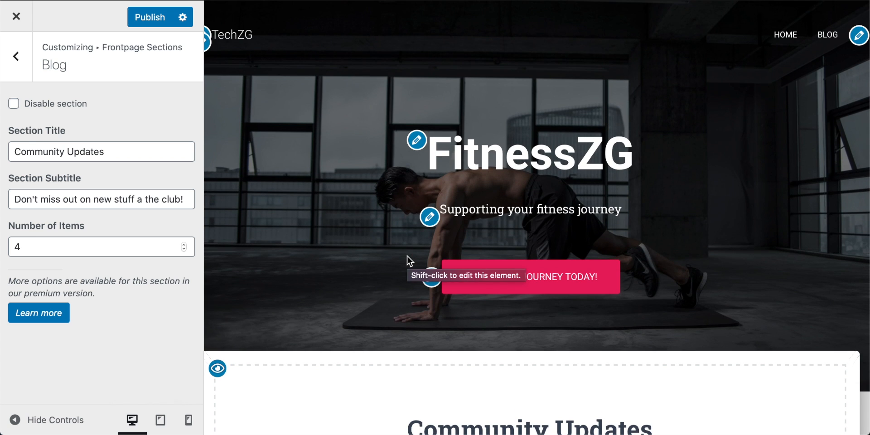
scroll(491, 245, "down", 9)
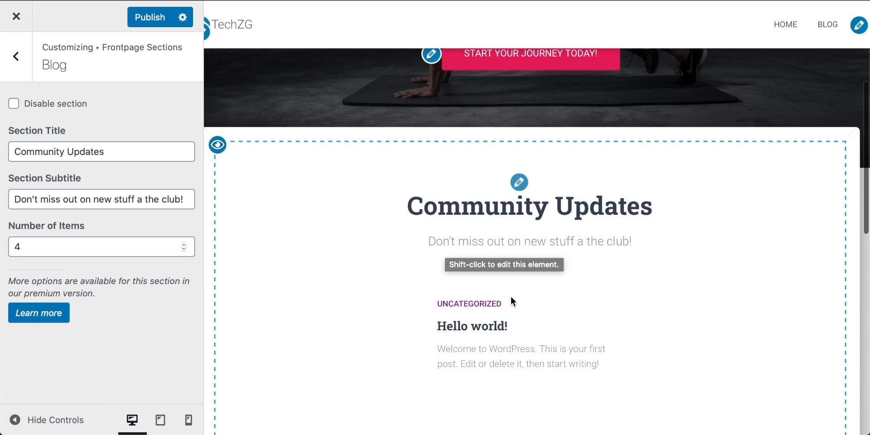
scroll(450, 265, "down", 2)
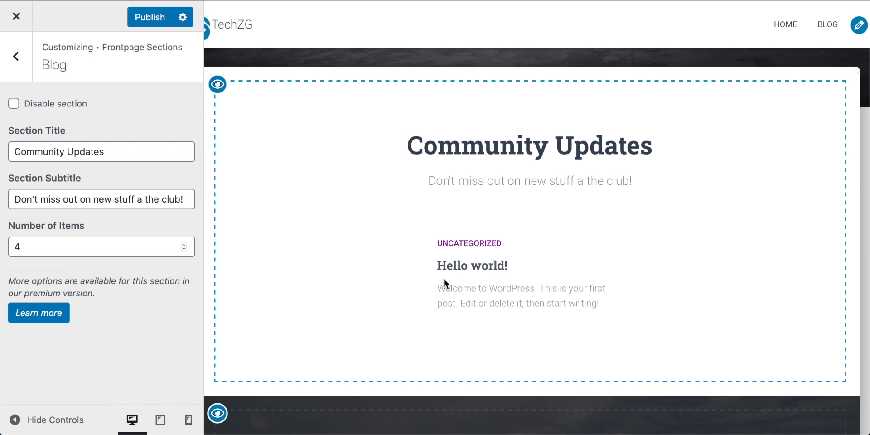
scroll(463, 279, "down", 12)
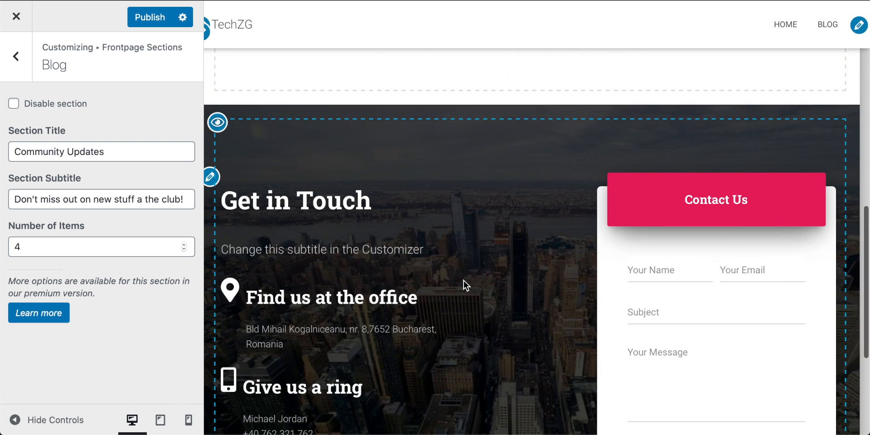
scroll(464, 285, "down", 3)
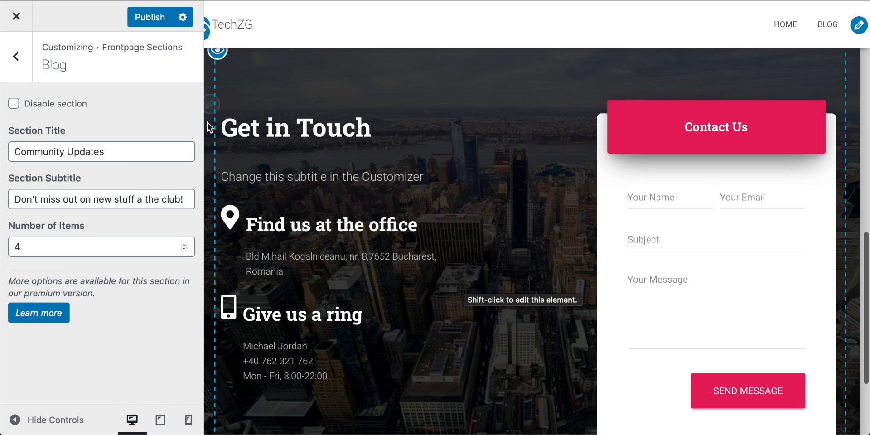
left_click(211, 105)
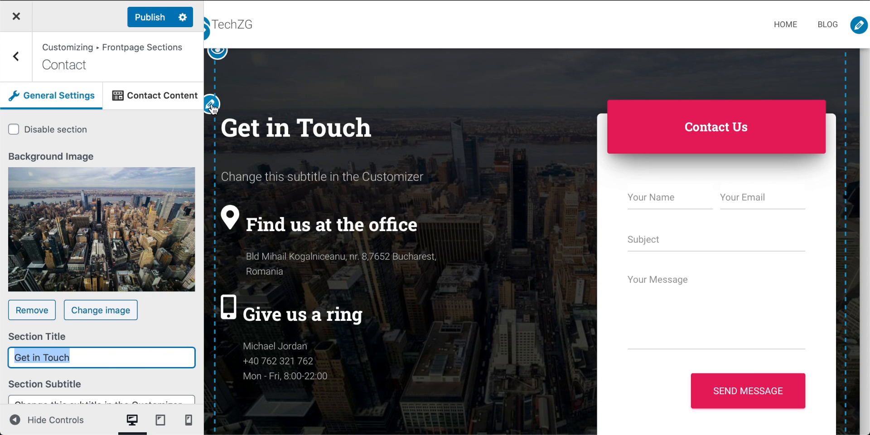
left_click(101, 311)
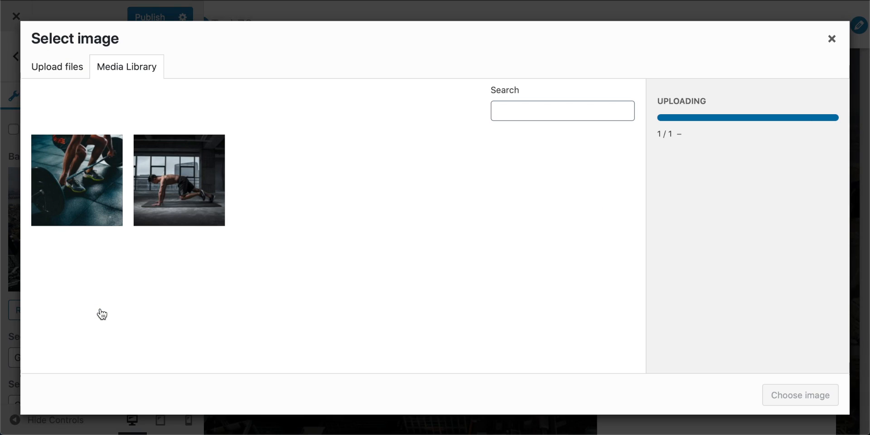
left_click(71, 181)
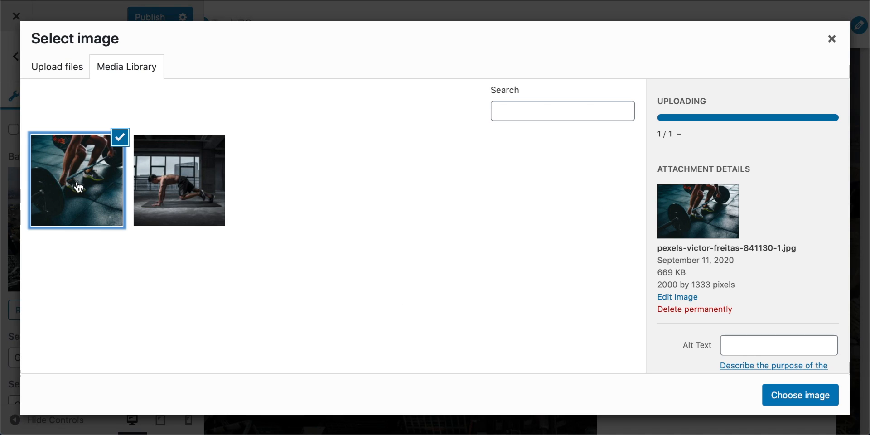
left_click(787, 398)
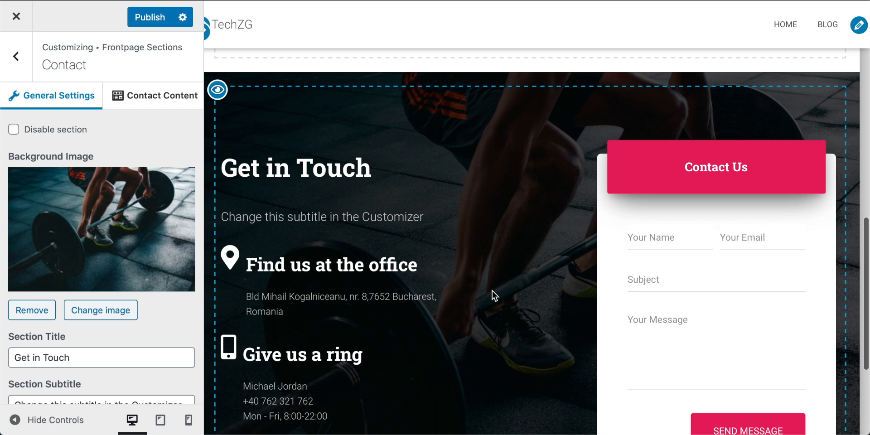
Step: Set the Contact section's subtitle to "We're here to help"
scroll(120, 268, "down", 3)
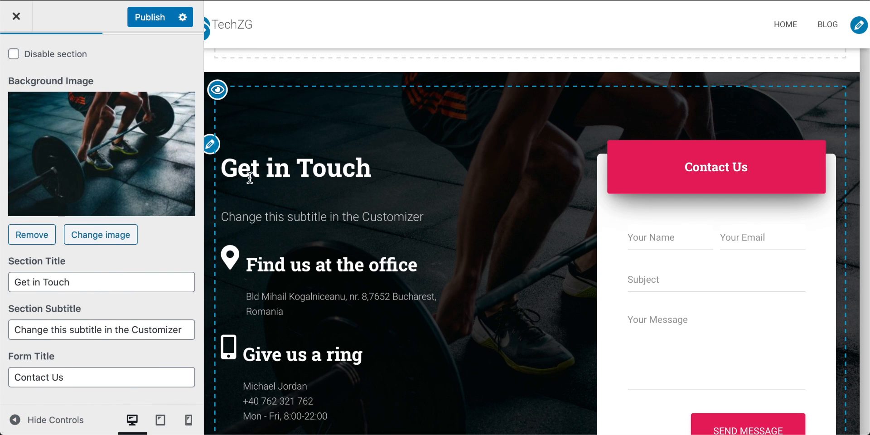
left_click_drag(182, 324, 1, 323)
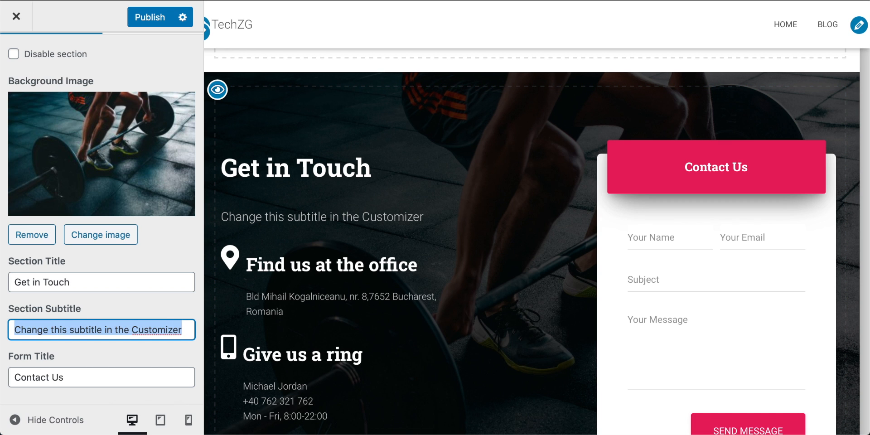
type("We're hear")
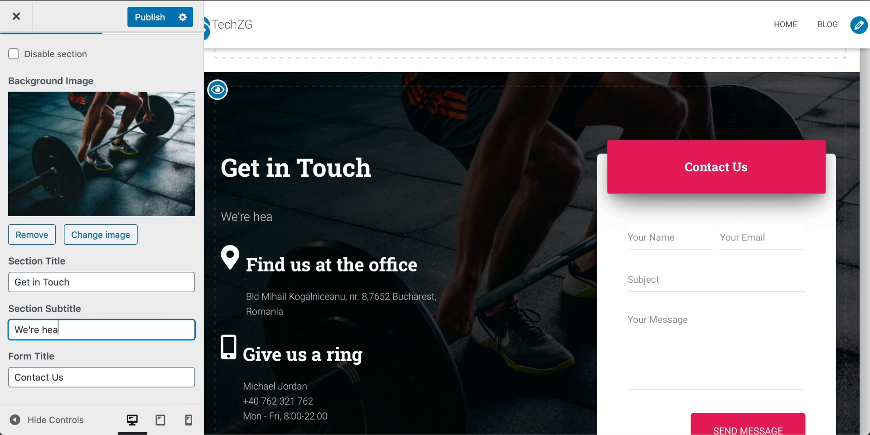
key("BackSpace")
key("BackSpace")
type("re to help")
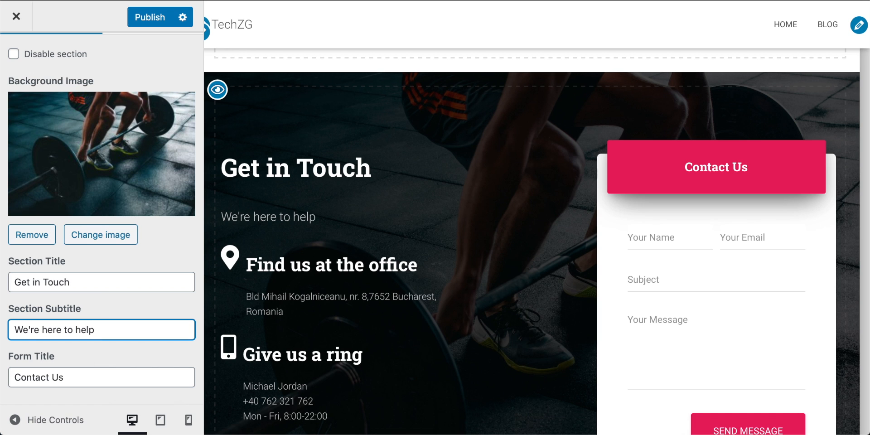
Step: Inspect the contact form in the preview, including its title and its name and message fields
left_click_drag(751, 166, 680, 164)
left_click(709, 167)
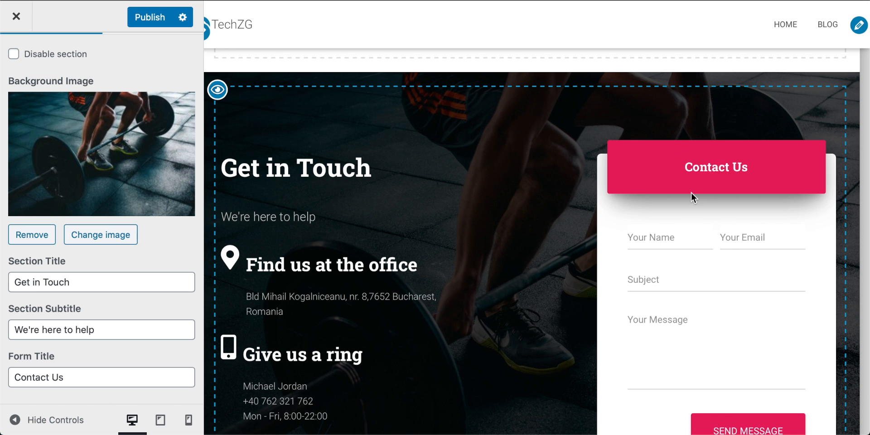
scroll(691, 192, "down", 2)
scroll(129, 330, "down", 1)
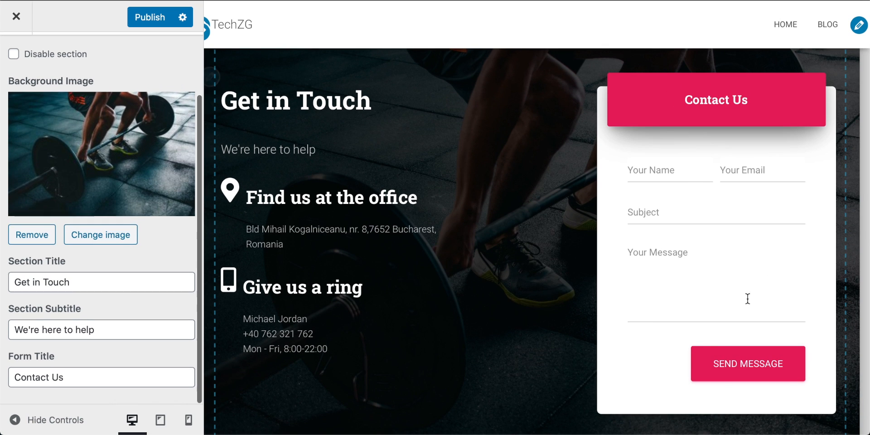
left_click(649, 169)
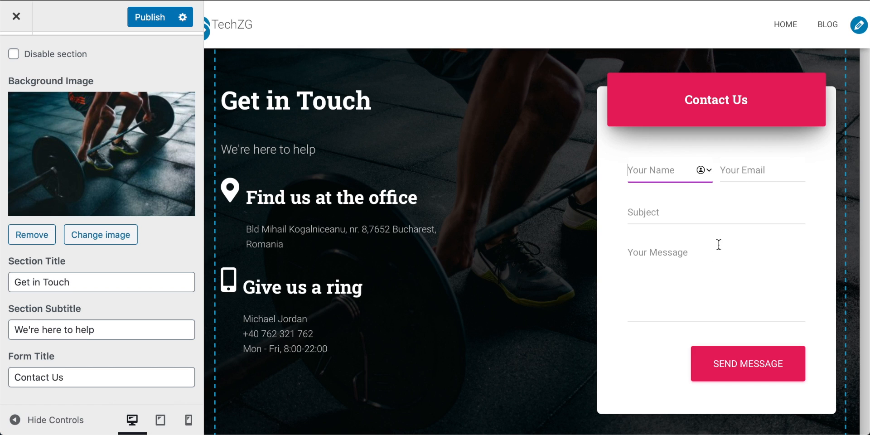
left_click(683, 269)
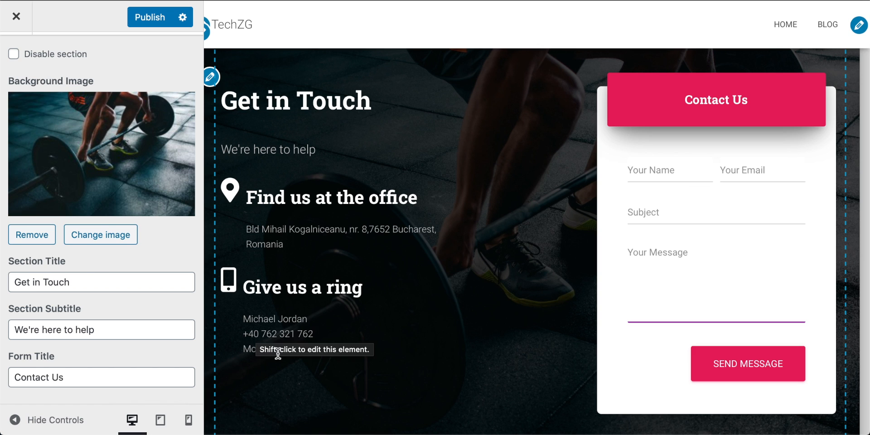
Step: Review the whole front page in the preview, from the Big Title banner through the blog updates to the contact section
scroll(379, 291, "down", 3)
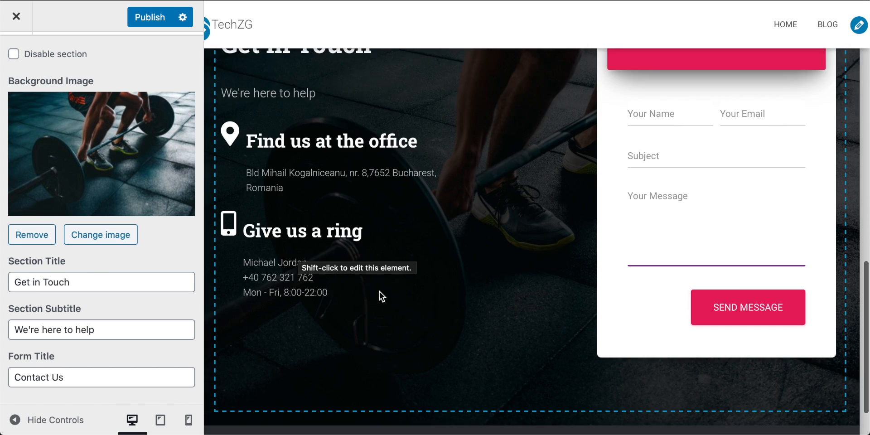
scroll(379, 292, "up", 5)
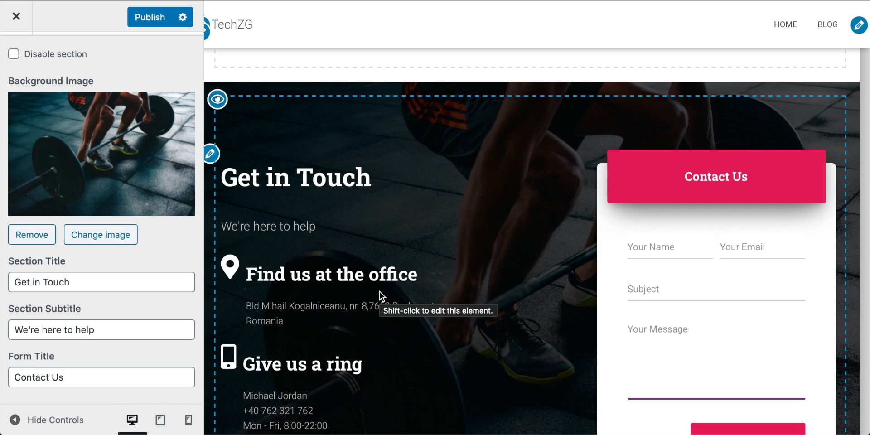
scroll(380, 292, "up", 4)
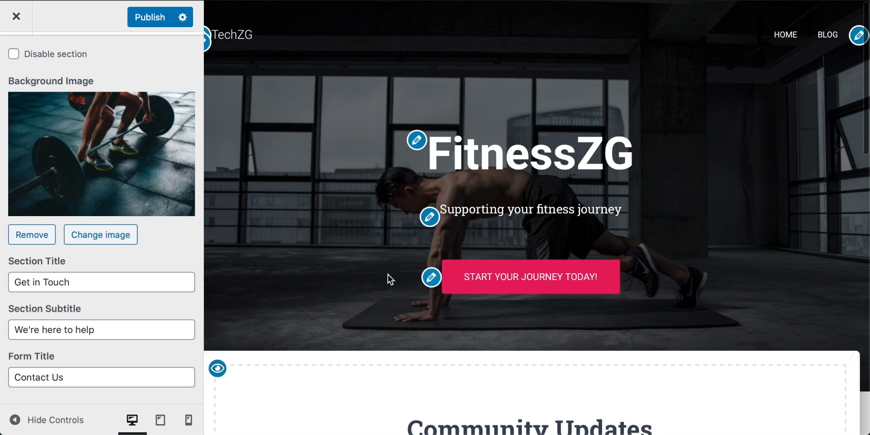
scroll(340, 258, "down", 5)
scroll(340, 258, "down", 1)
scroll(340, 258, "up", 6)
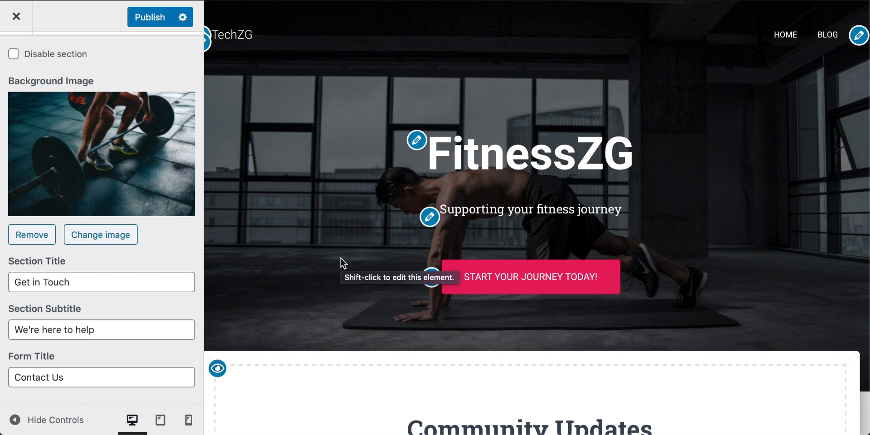
scroll(513, 284, "down", 10)
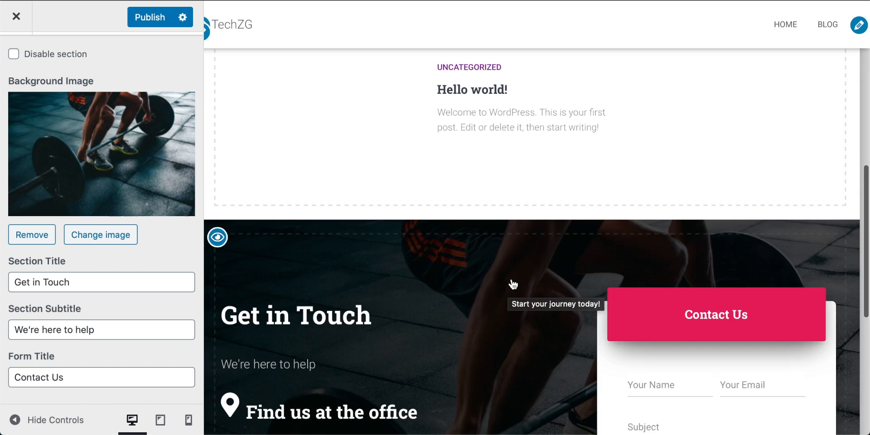
scroll(545, 112, "up", 2)
scroll(335, 114, "up", 1)
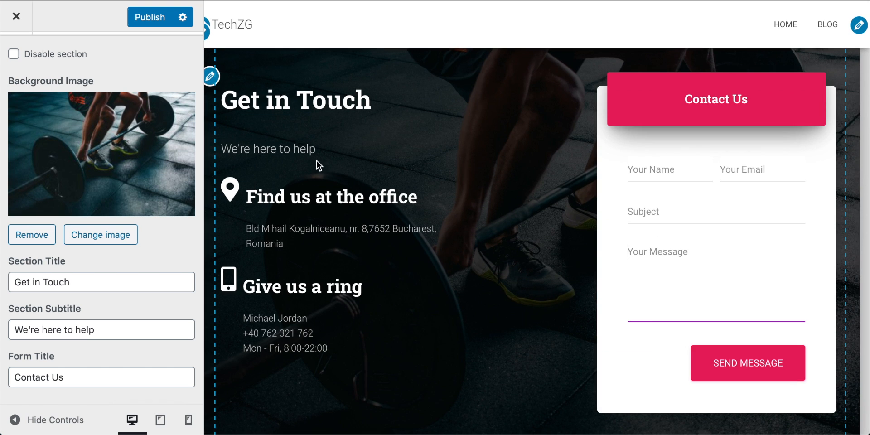
Step: Leave the front page sections and examine the Blog Settings, including blog layout, categories, excerpt length and pagination
left_click(211, 76)
left_click(17, 57)
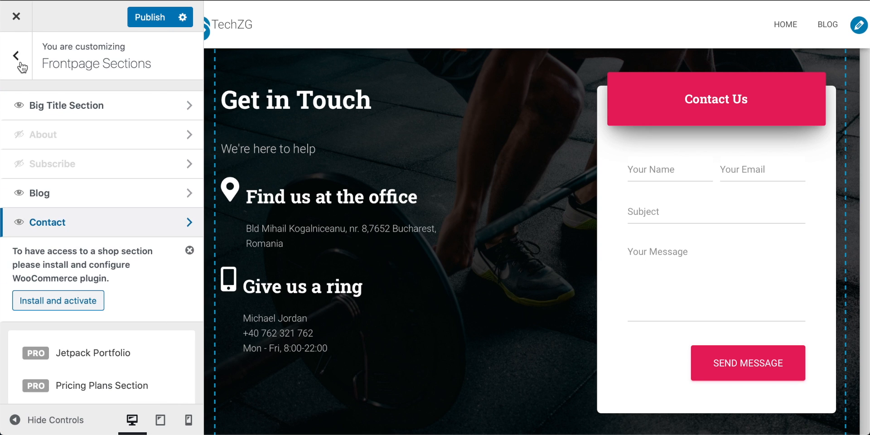
left_click(21, 62)
scroll(42, 170, "up", 3)
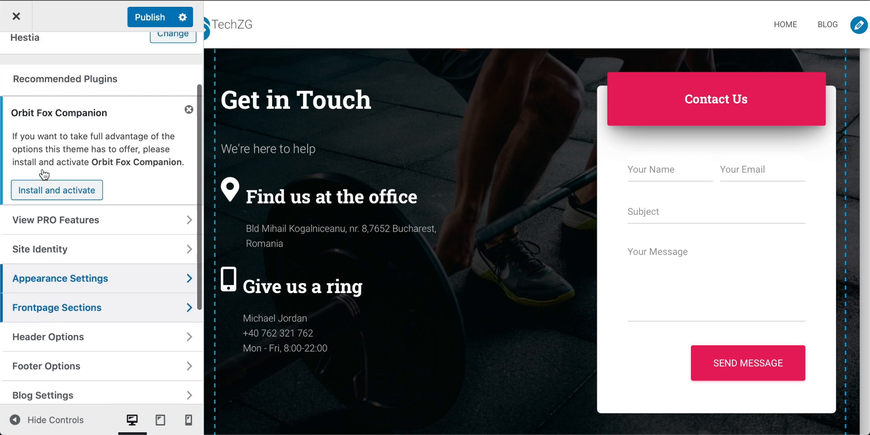
scroll(43, 169, "down", 4)
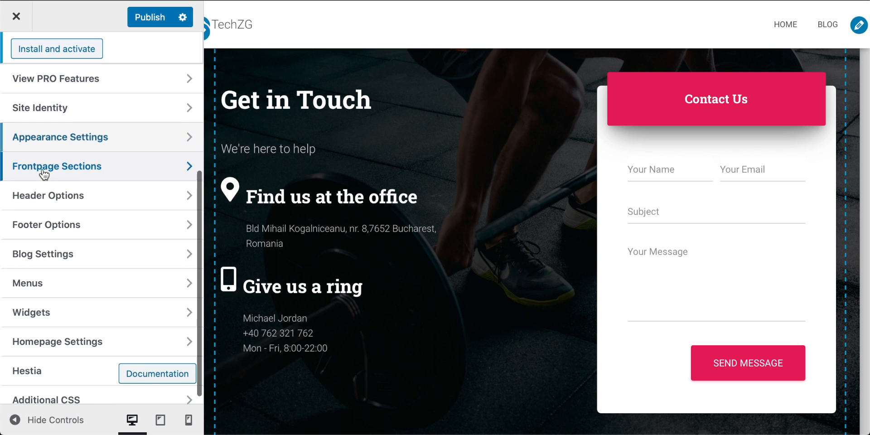
left_click(57, 256)
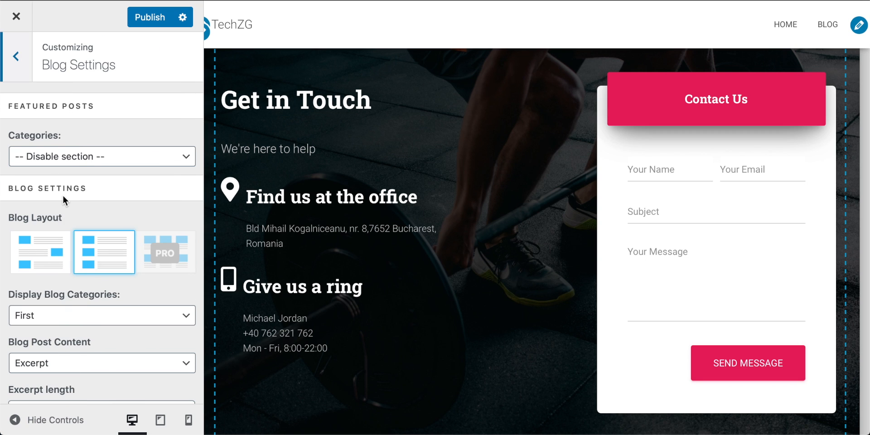
scroll(63, 195, "down", 2)
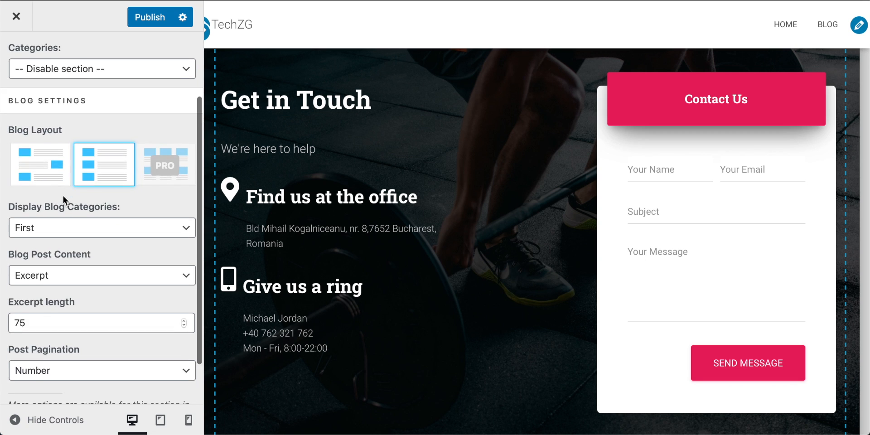
left_click(43, 176)
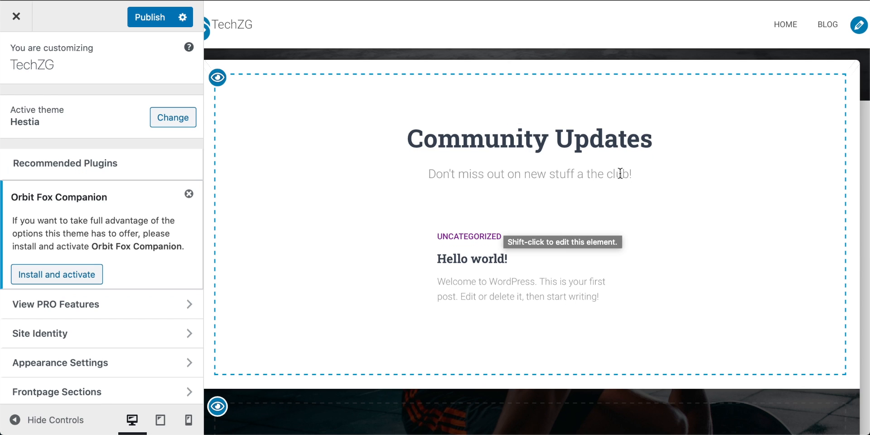
Step: Review the Big Title banner and the Community Updates section in the front page preview
scroll(522, 225, "up", 1)
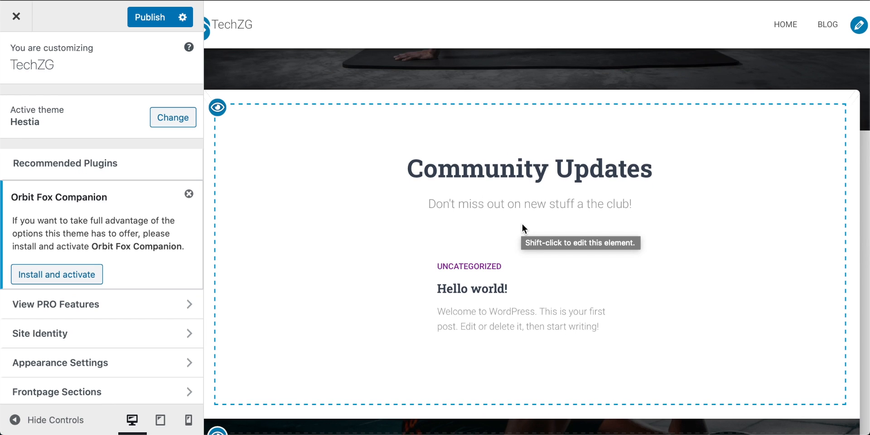
scroll(522, 224, "up", 4)
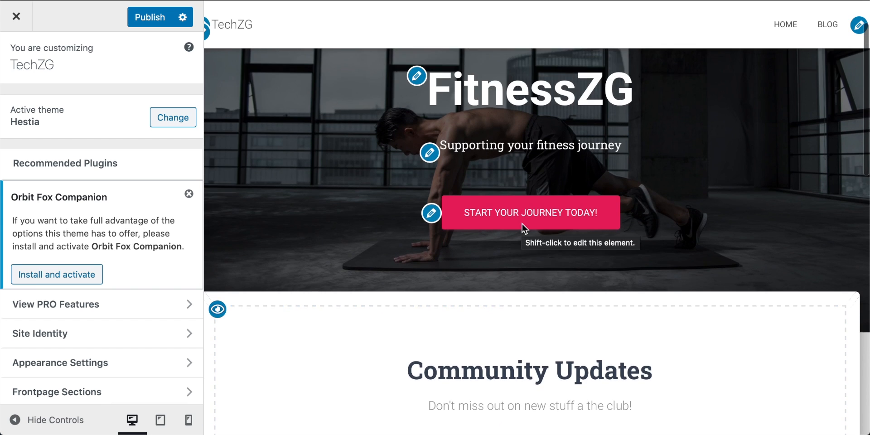
scroll(522, 224, "down", 4)
scroll(523, 227, "down", 1)
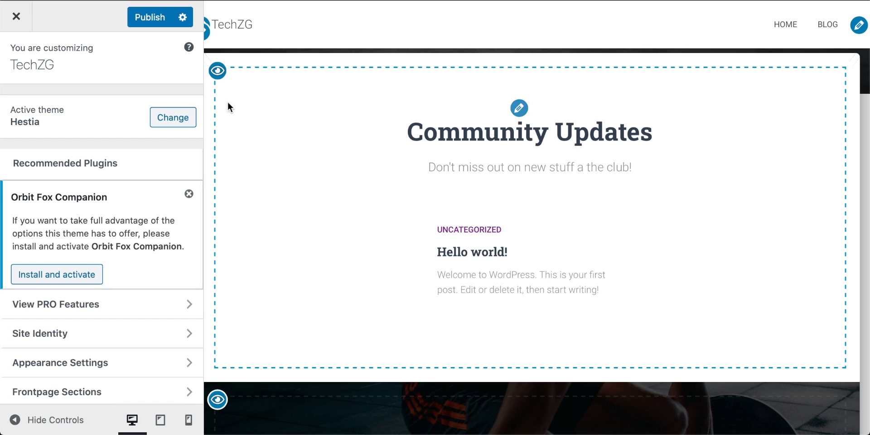
scroll(317, 186, "up", 3)
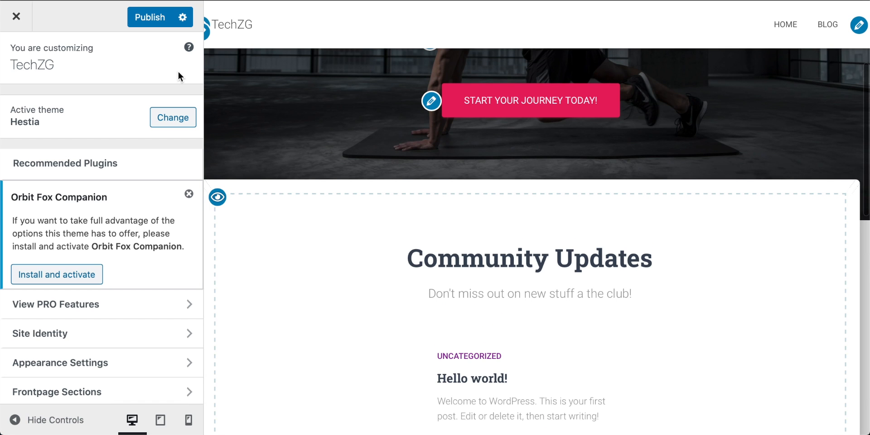
Step: Save the site customizations as a draft instead of publishing or scheduling them, and close the customizer
left_click(182, 19)
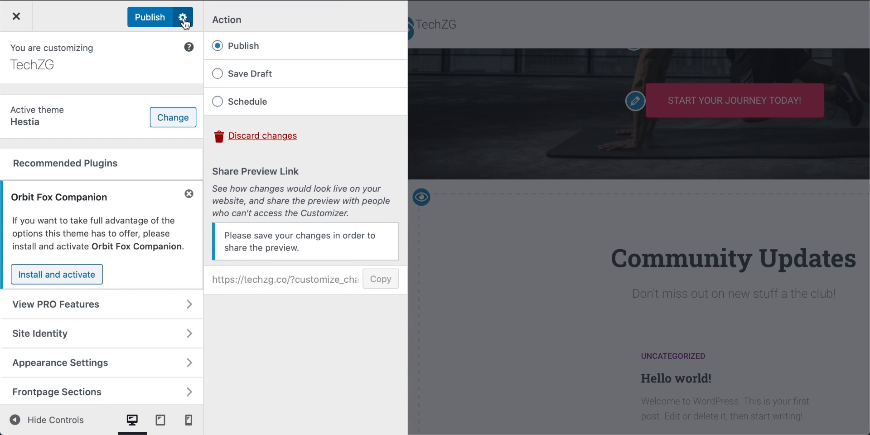
left_click(245, 106)
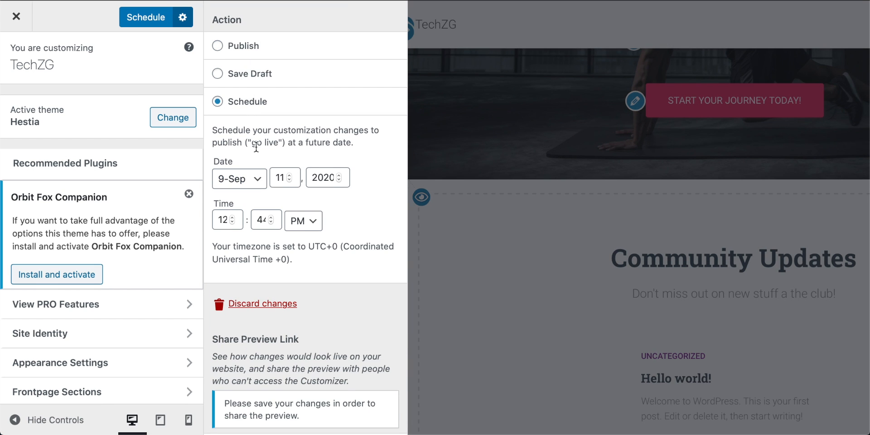
left_click(222, 48)
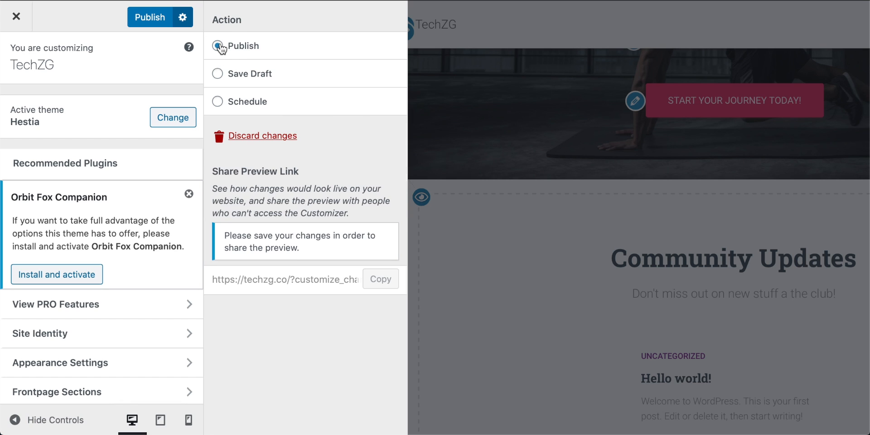
left_click(218, 76)
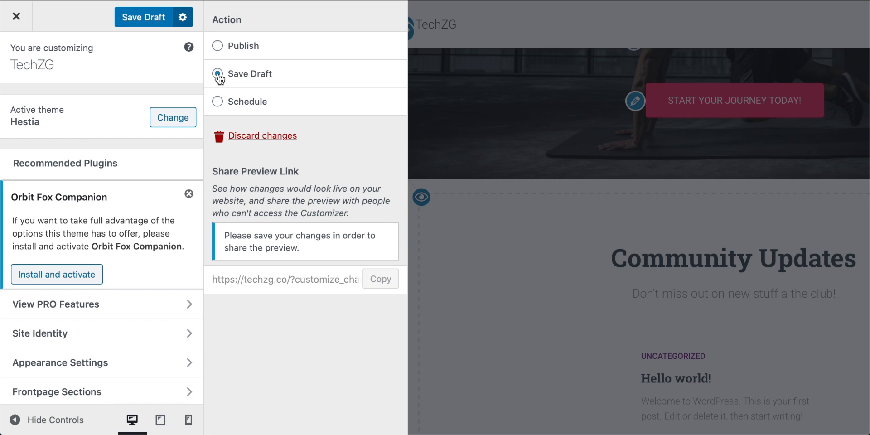
left_click(146, 20)
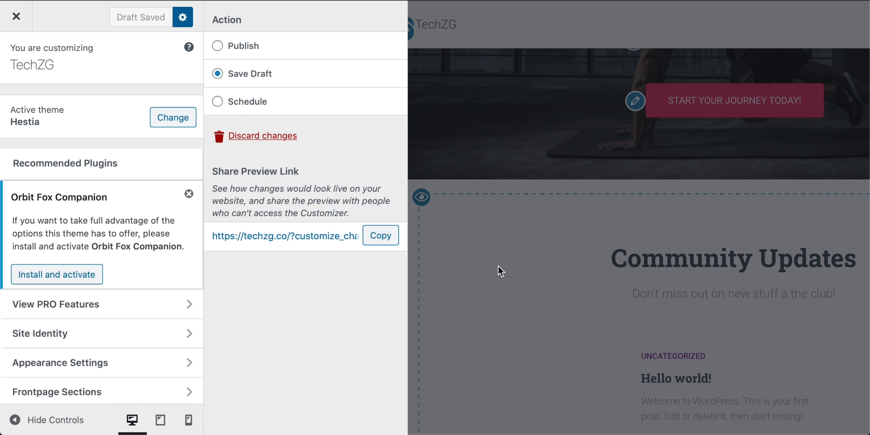
left_click(17, 23)
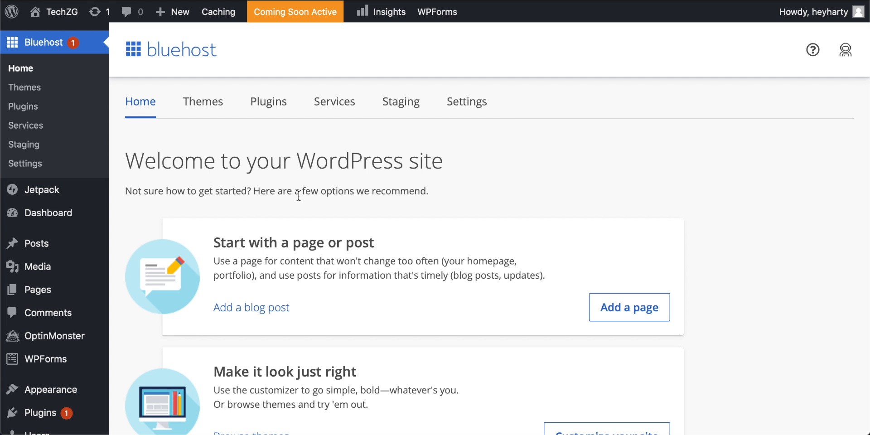
Step: Open the "Hello world!" post from the list of all posts for editing
scroll(252, 168, "down", 1)
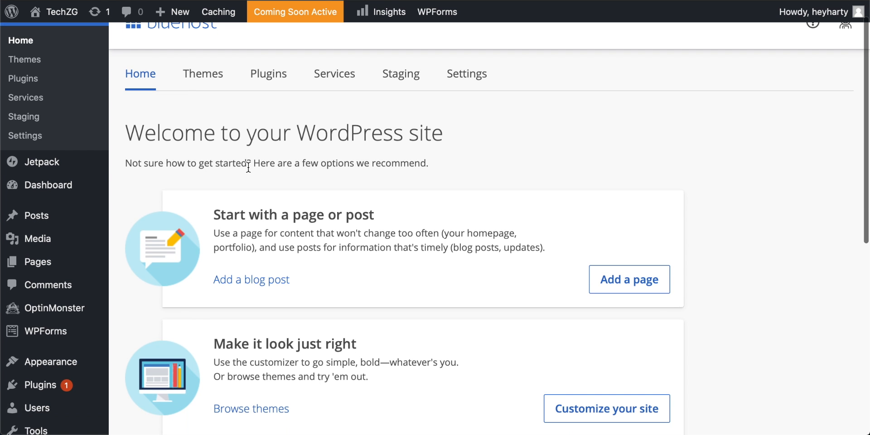
mouse_move(46, 219)
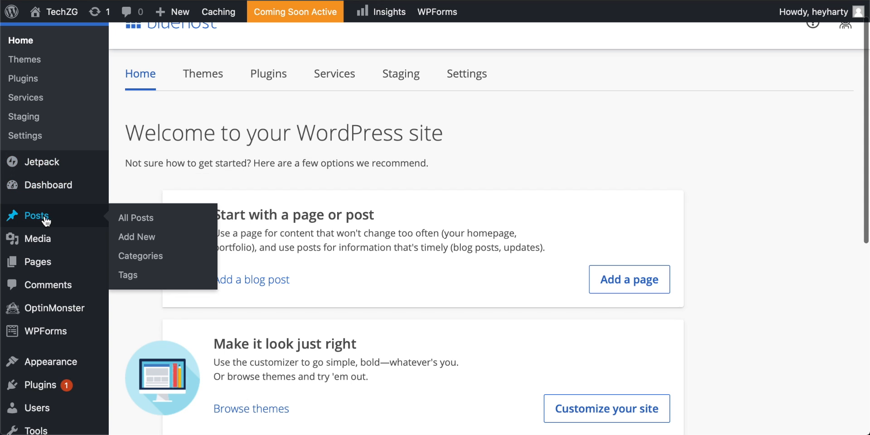
left_click(142, 219)
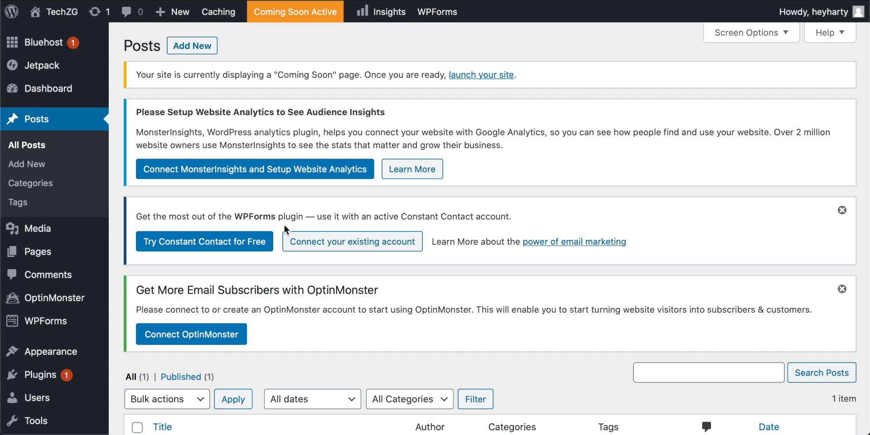
scroll(375, 239, "down", 4)
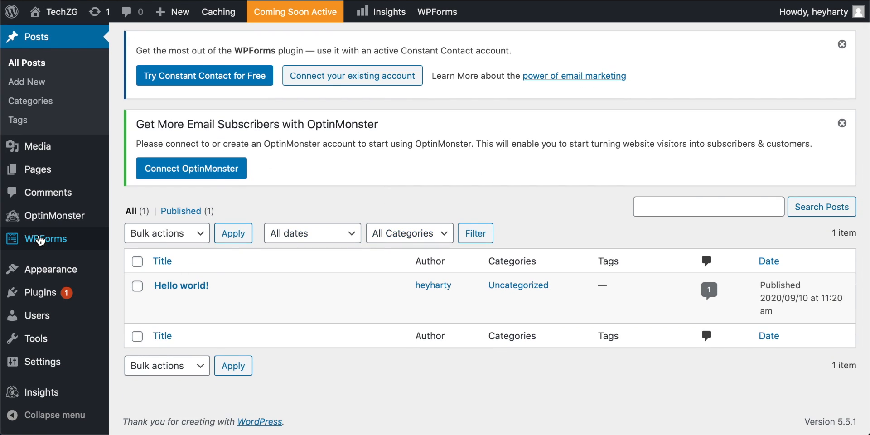
mouse_move(204, 285)
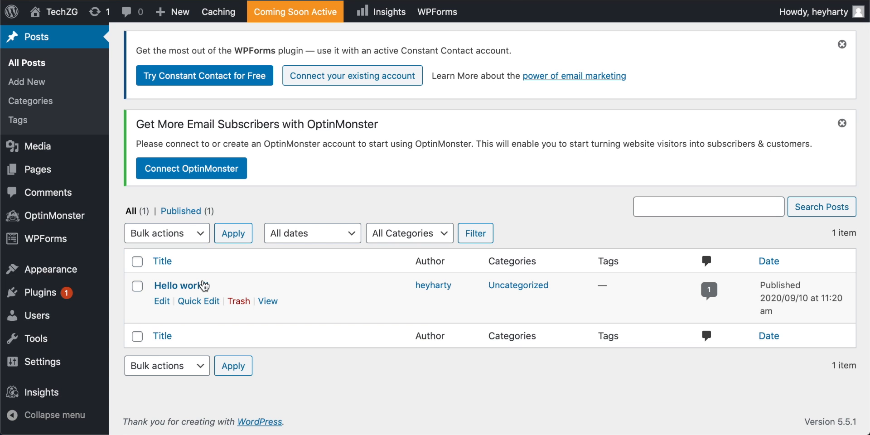
left_click(162, 300)
Step: Retitle the post "Classes have started!" and rewrite its paragraph as a welcome to the classes ending with "come join us next time!"
left_click(252, 98)
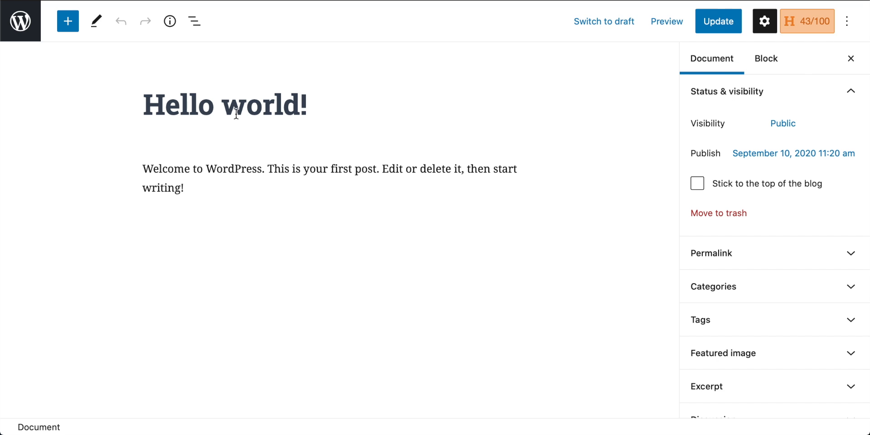
left_click_drag(283, 102, 216, 102)
left_click_drag(319, 122, 105, 89)
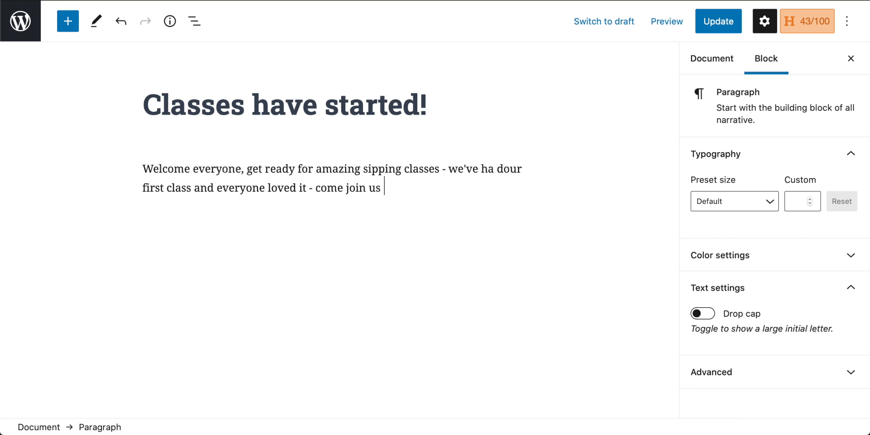
type("next time!")
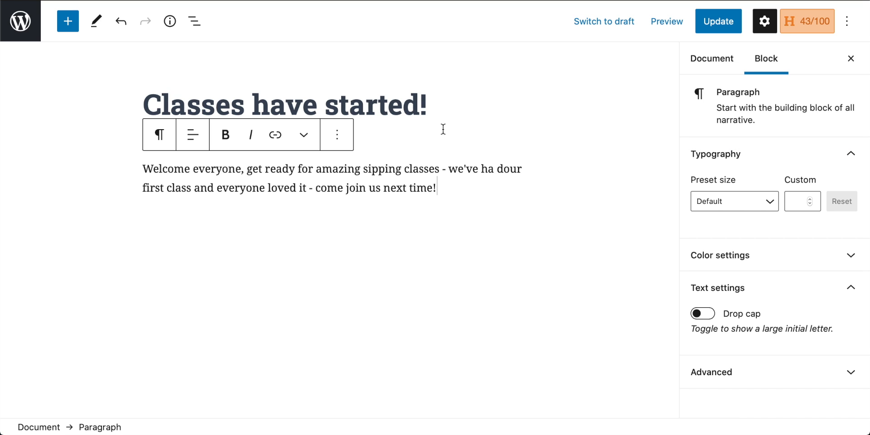
left_click_drag(433, 113, 200, 106)
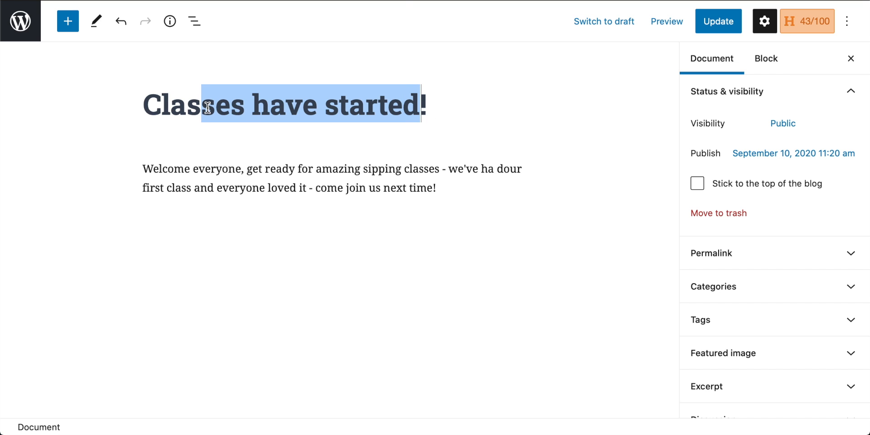
left_click(214, 177)
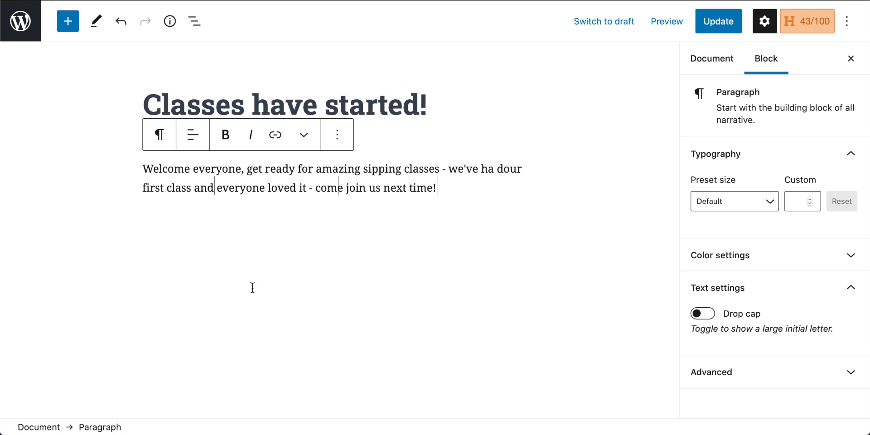
left_click_drag(200, 177, 313, 178)
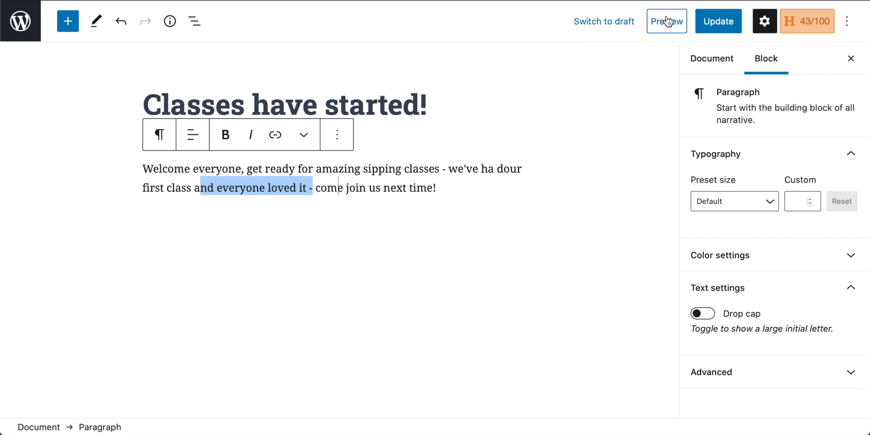
Step: Update the "Classes have started!" post and view its page on the site
left_click(720, 26)
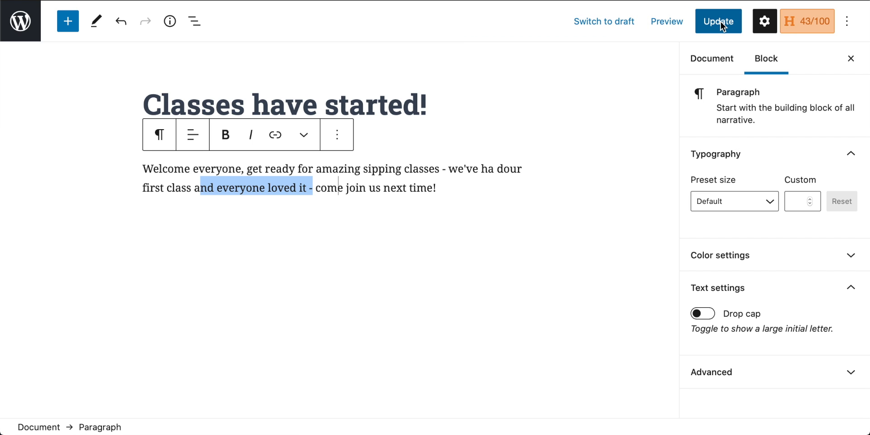
left_click(723, 26)
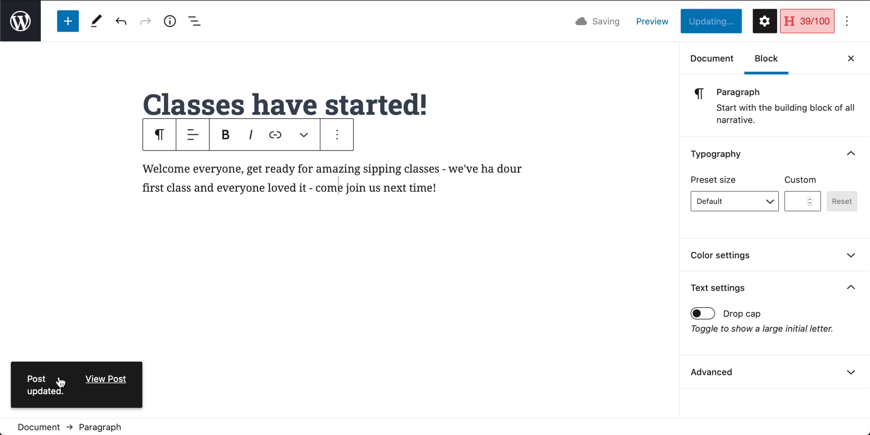
left_click(116, 381)
scroll(115, 379, "down", 5)
scroll(115, 384, "up", 3)
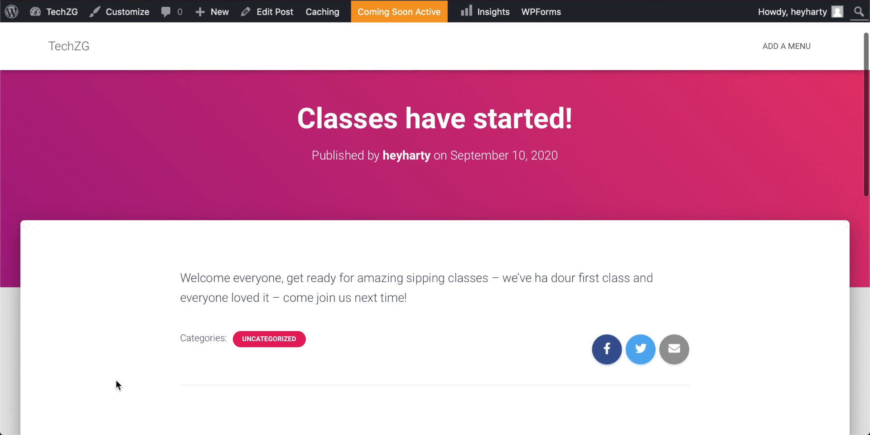
scroll(337, 275, "up", 2)
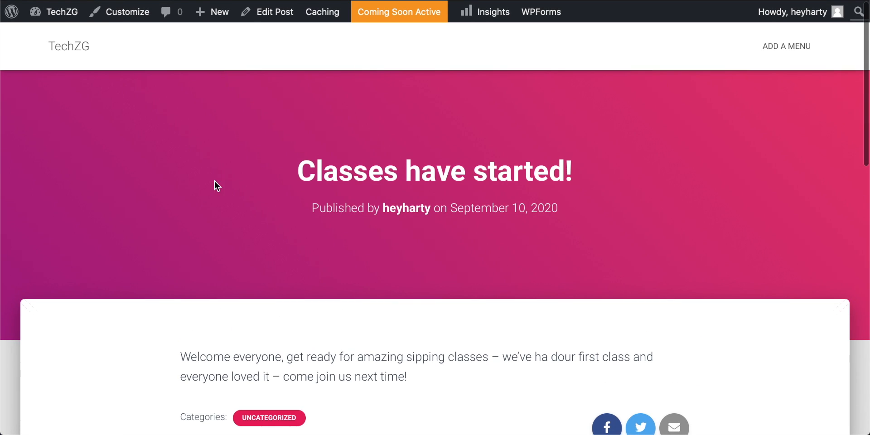
Step: Add a new post titled "How to get stronger" with the text "Lift lots of heavy weight and eat loads of meat - that's ho to get stronger!"
mouse_move(14, 13)
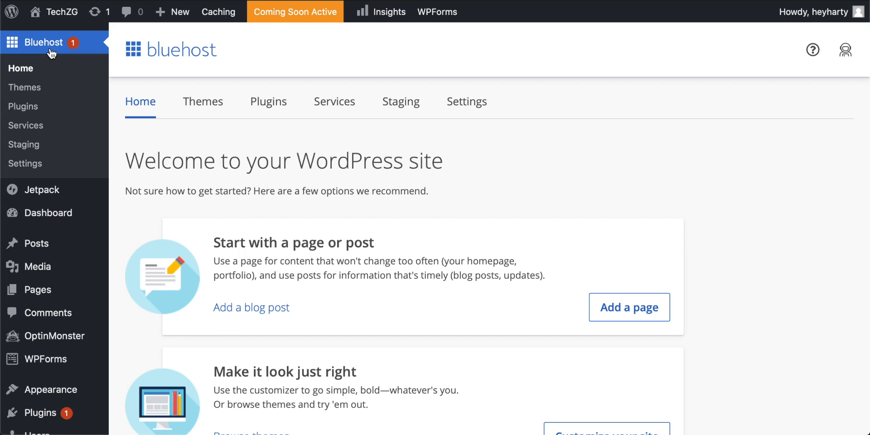
mouse_move(43, 247)
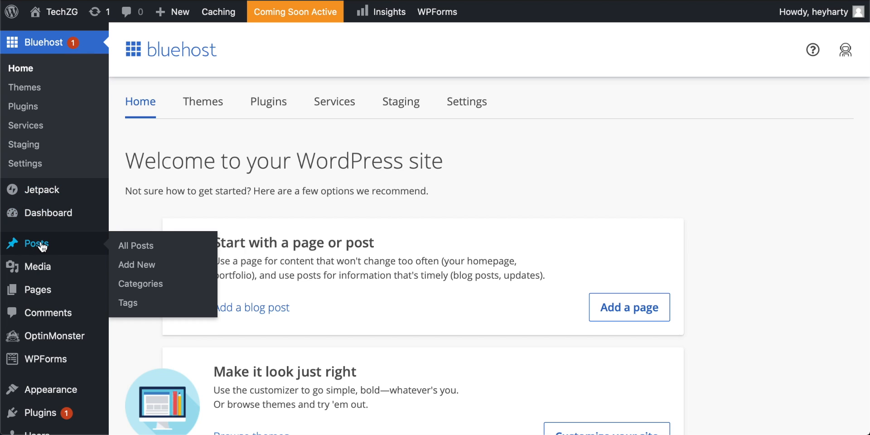
left_click(133, 266)
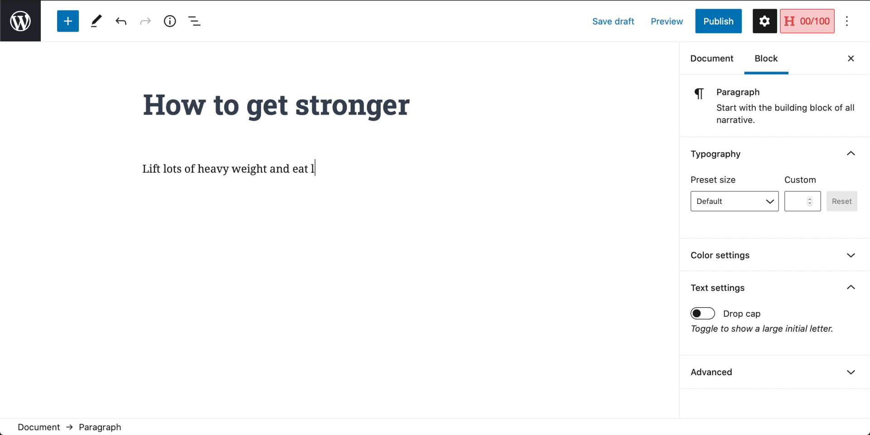
type("oads")
type(" of meat - that's ho to get strnge")
key("BackSpace")
key("BackSpace")
type("onger!")
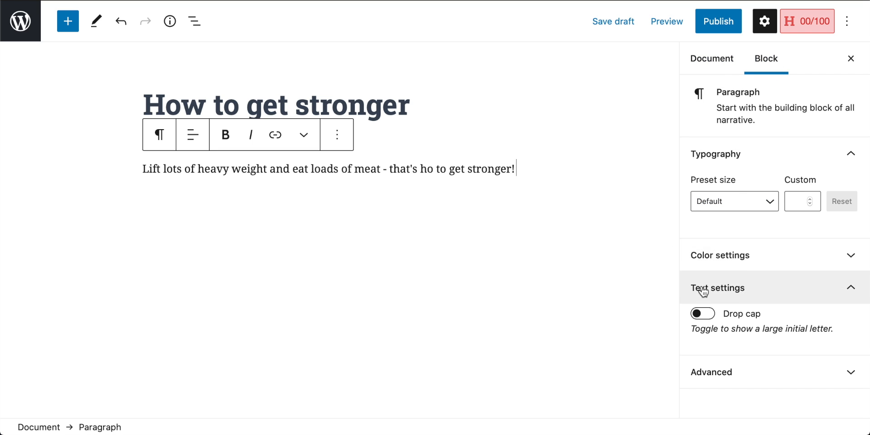
Step: Set the paragraph's text color to the pinkish-red preset and publish the "How to get stronger" post immediately with public visibility
left_click(759, 260)
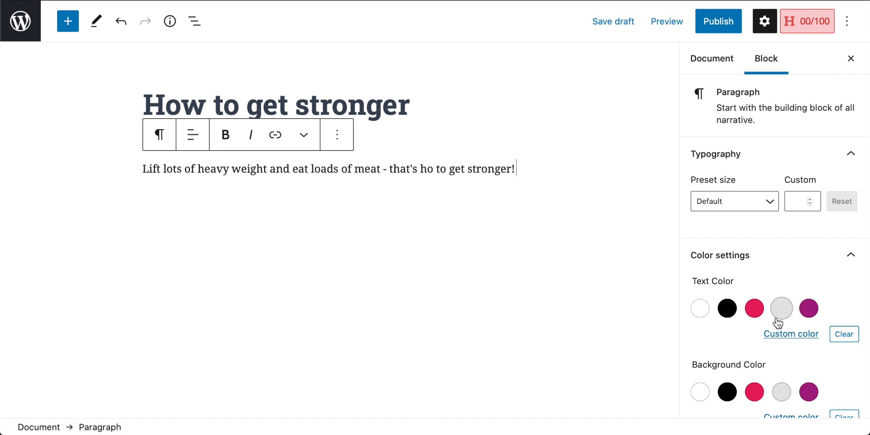
left_click(755, 310)
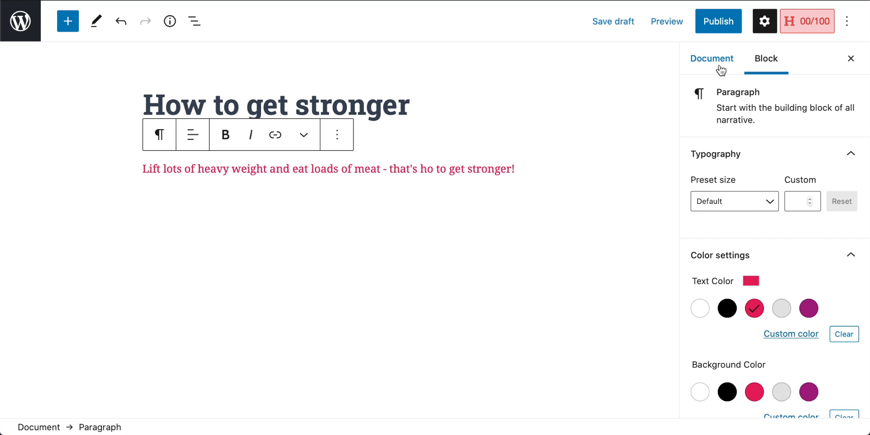
left_click(717, 26)
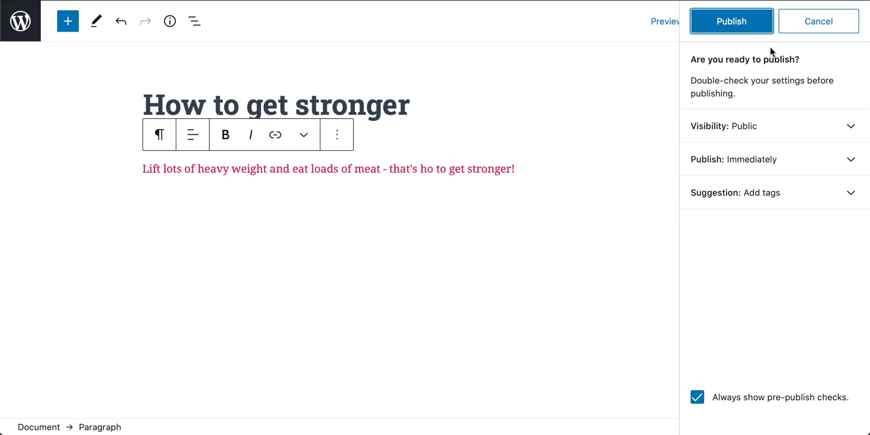
left_click(776, 129)
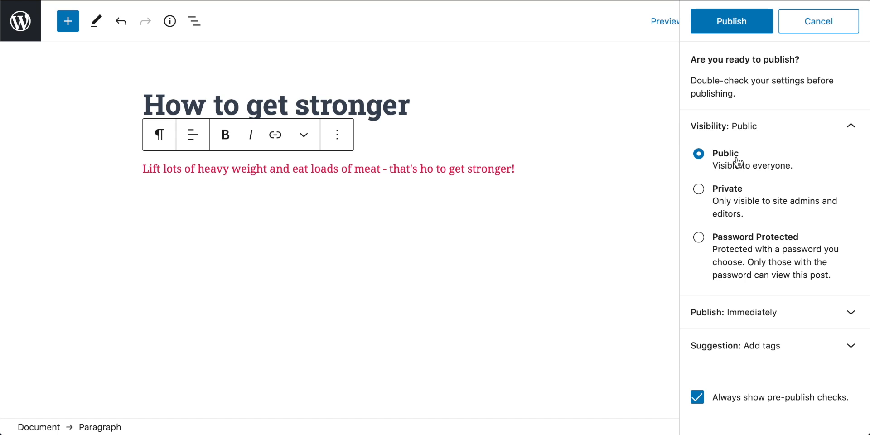
left_click(801, 135)
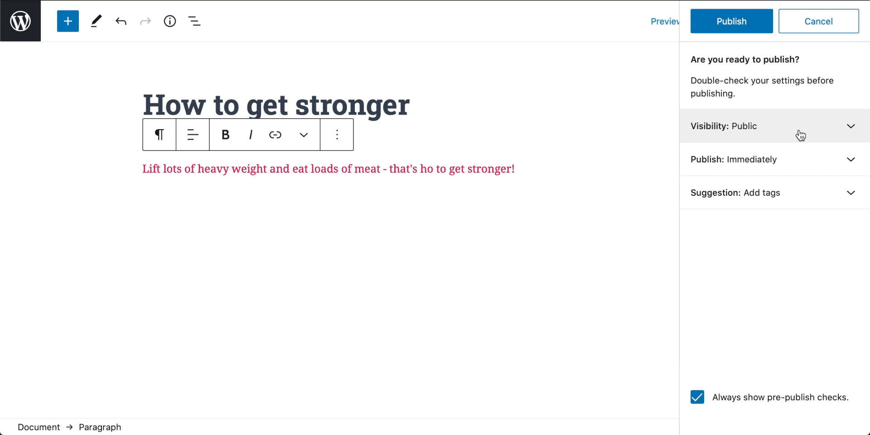
left_click(767, 161)
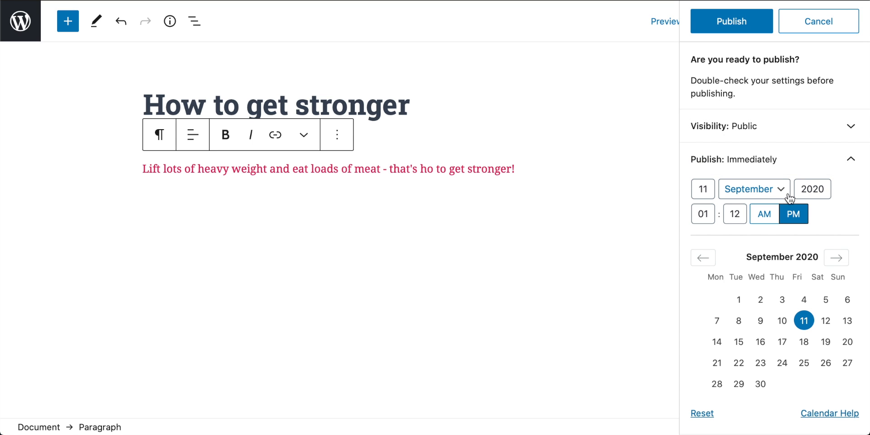
left_click(772, 168)
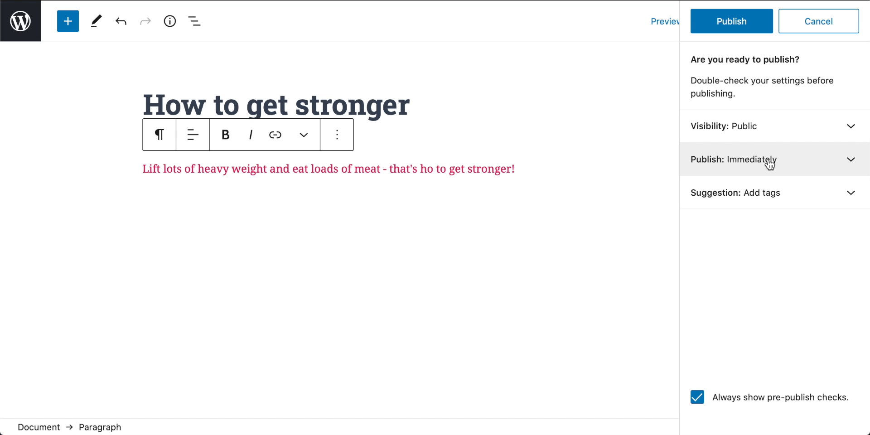
left_click(730, 26)
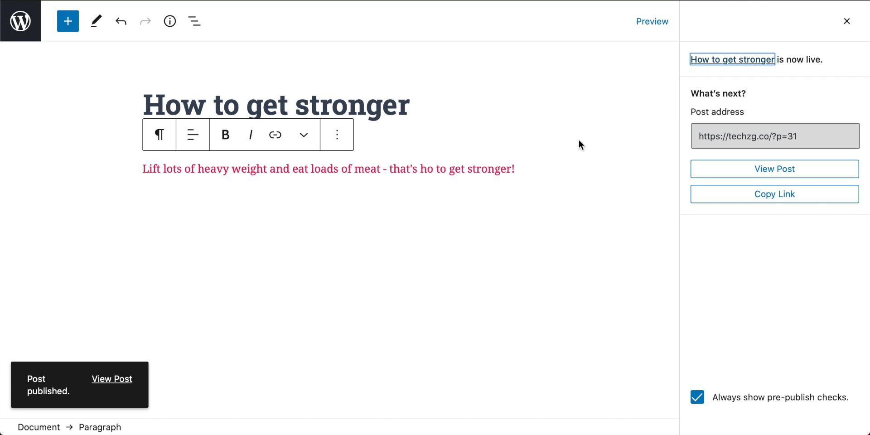
Step: Correct "ho" to "how" in the paragraph, update the post and view its page on the site
left_click_drag(436, 168, 420, 168)
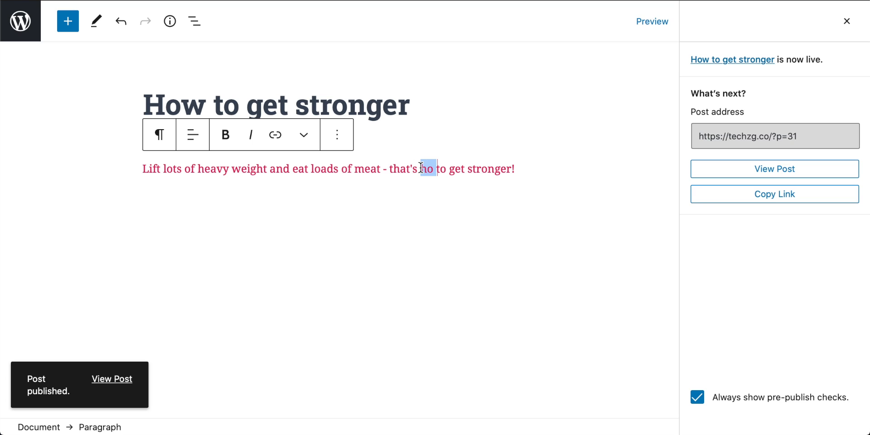
left_click(463, 168)
left_click(400, 168)
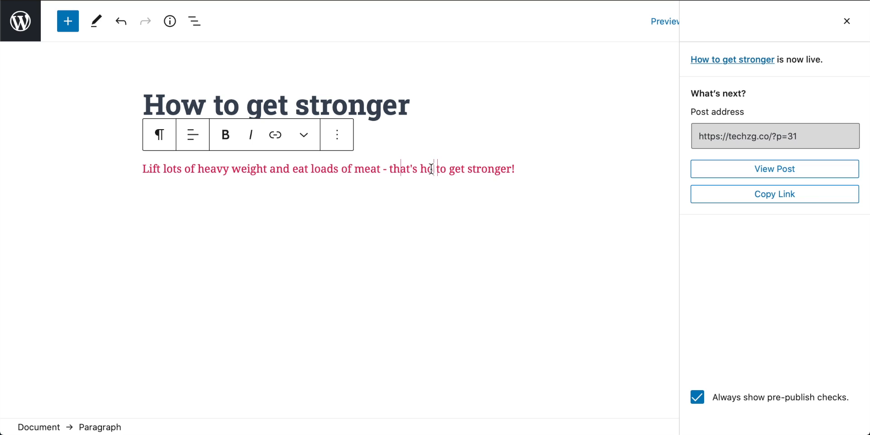
type("w")
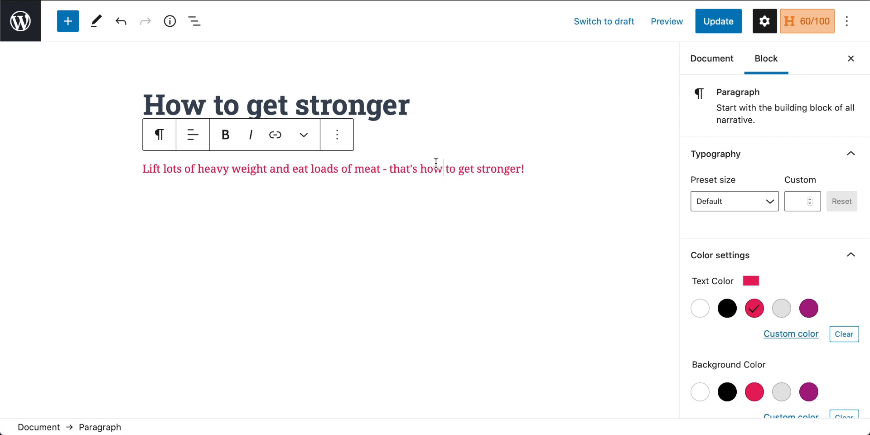
key("super+s")
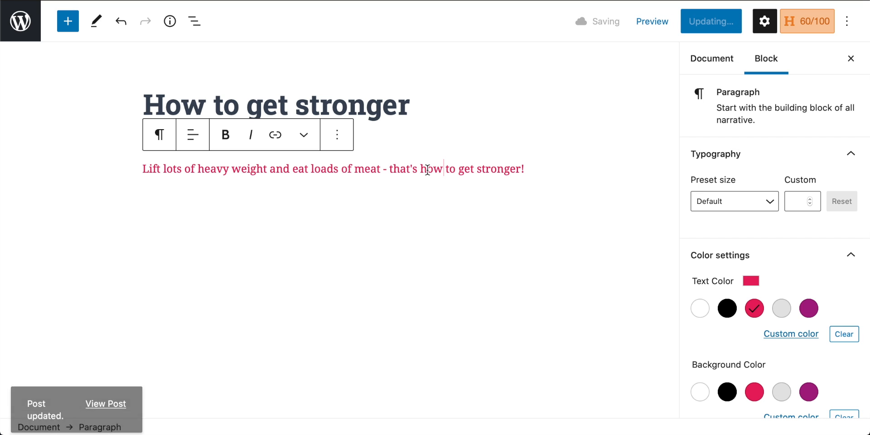
left_click(97, 381)
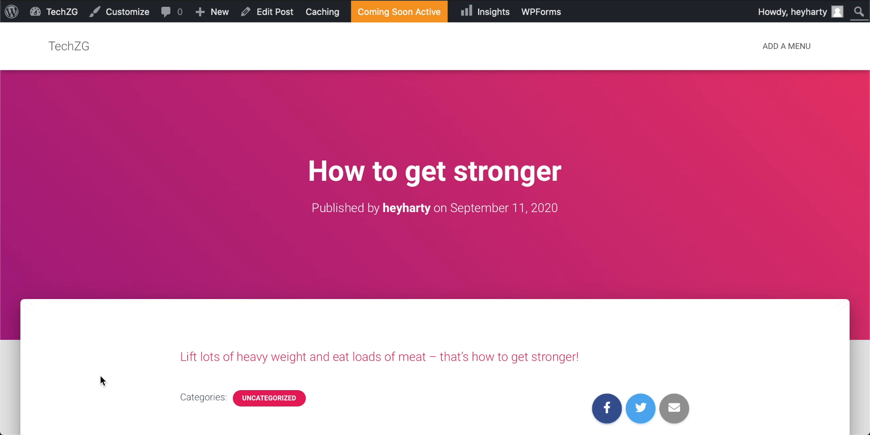
scroll(185, 330, "down", 2)
scroll(186, 331, "up", 2)
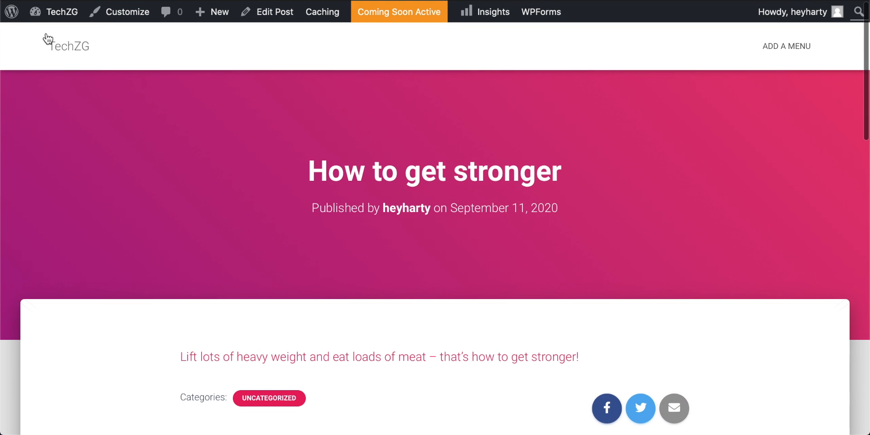
Step: Return to the dashboard, open the site customizer and examine the front page preview, including the posts under "Community Updates"
mouse_move(45, 17)
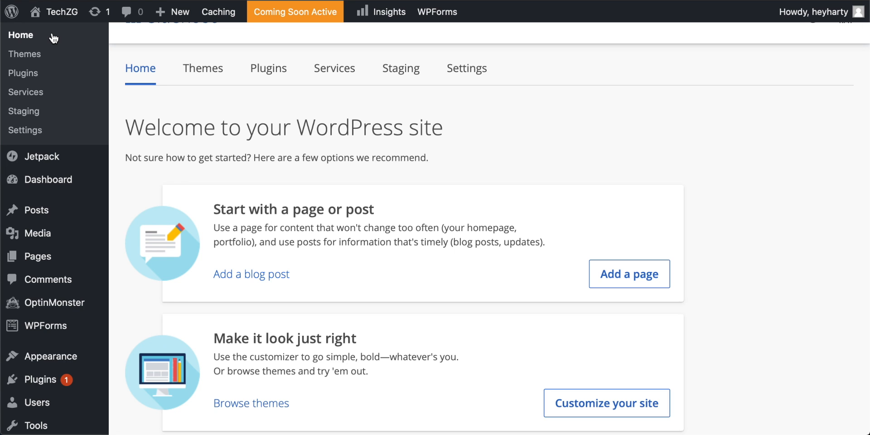
scroll(710, 187, "down", 3)
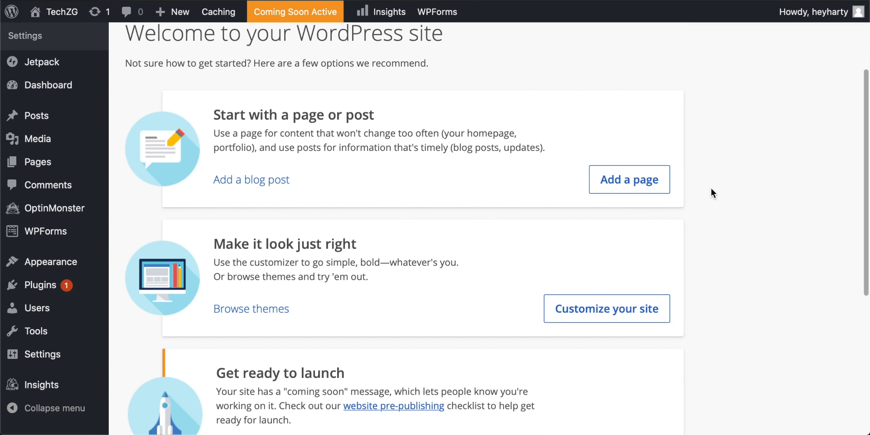
left_click(614, 304)
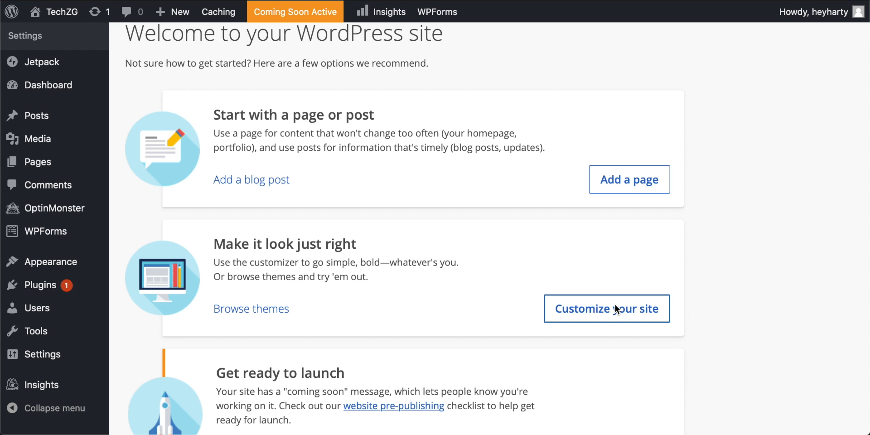
scroll(615, 308, "down", 2)
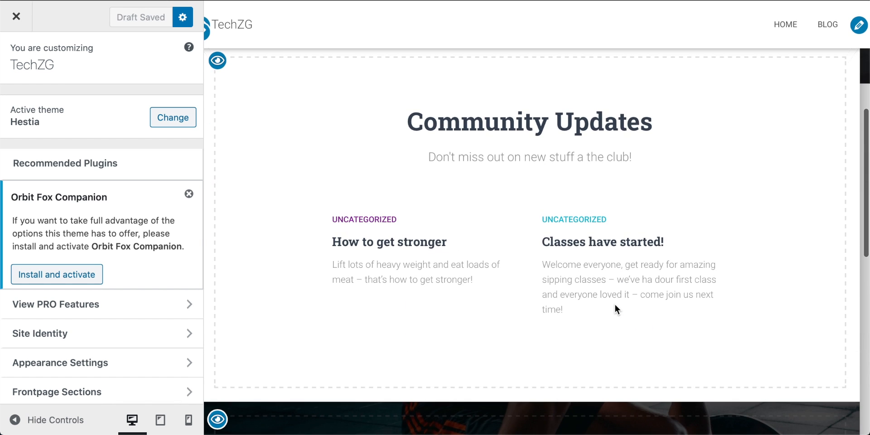
scroll(392, 210, "up", 1)
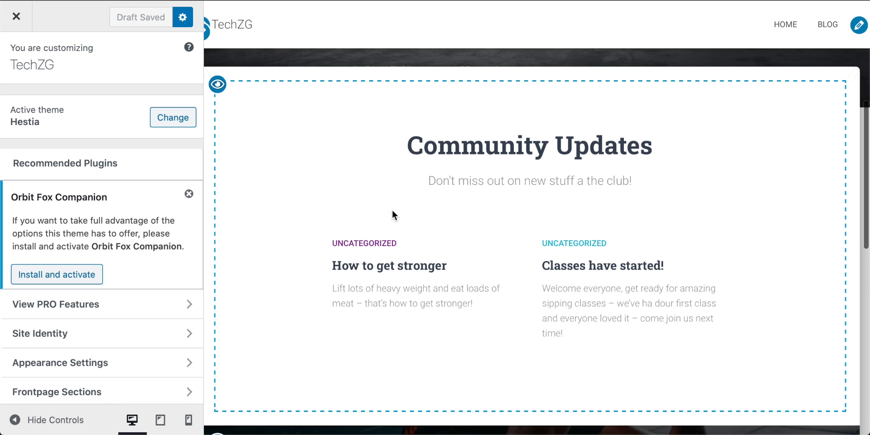
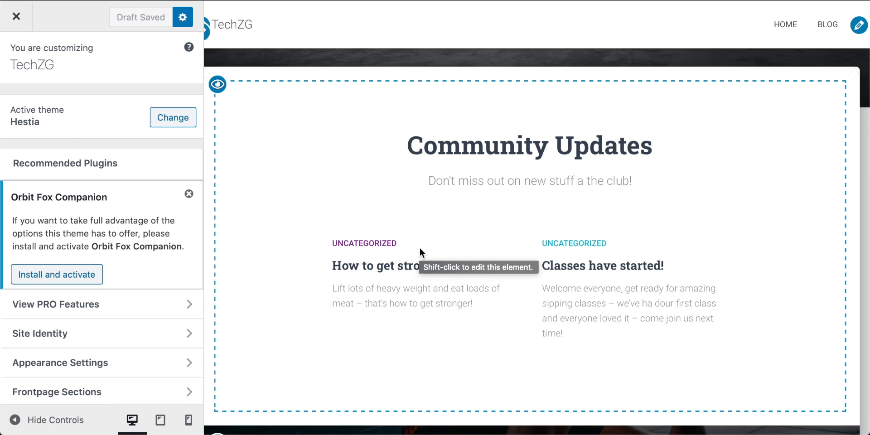
scroll(419, 253, "up", 5)
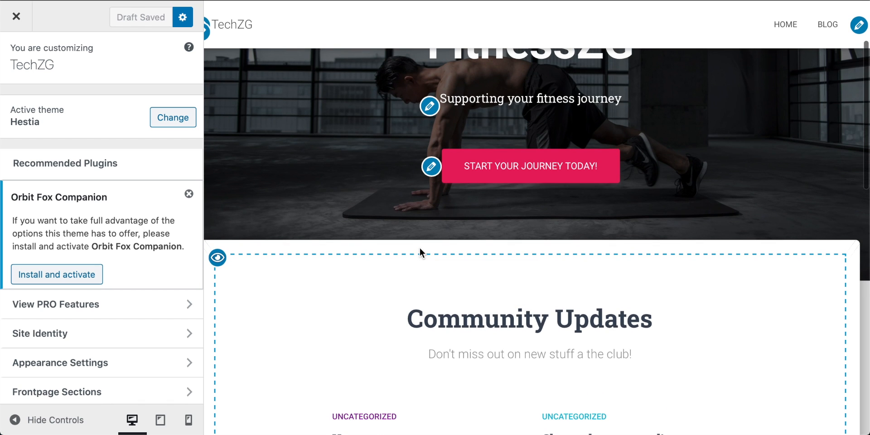
scroll(473, 281, "up", 1)
scroll(473, 282, "down", 1)
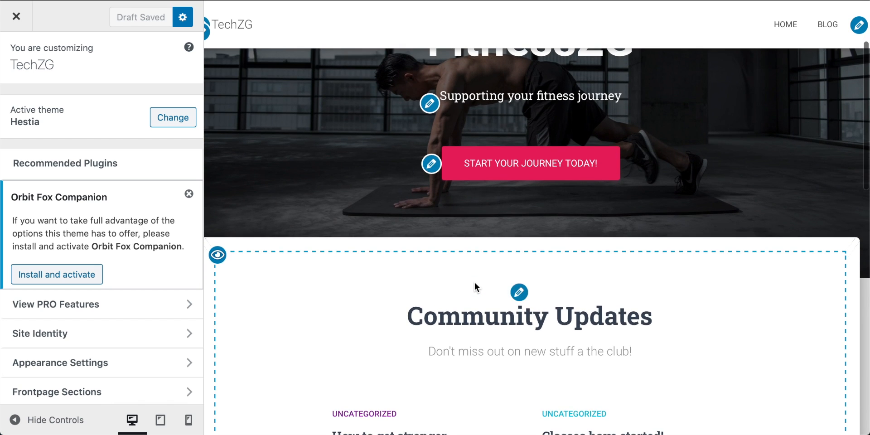
scroll(474, 281, "down", 10)
scroll(474, 282, "up", 12)
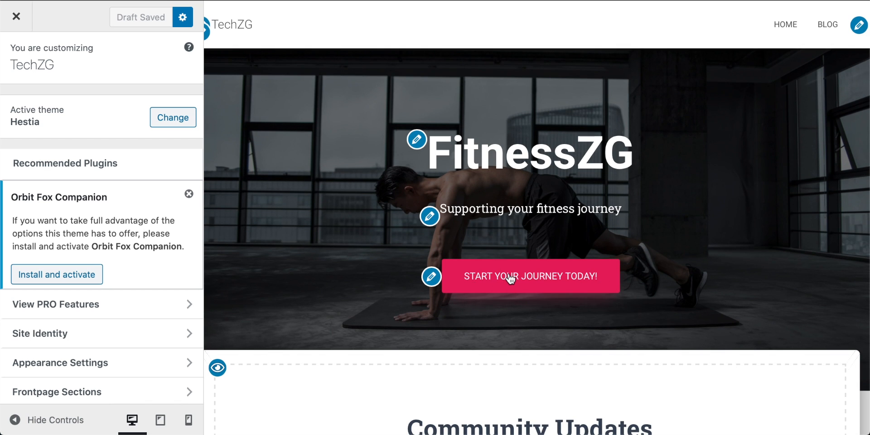
Step: Open the text and URL settings of the "Start your journey today!" button and try the button in the preview
left_click(432, 278)
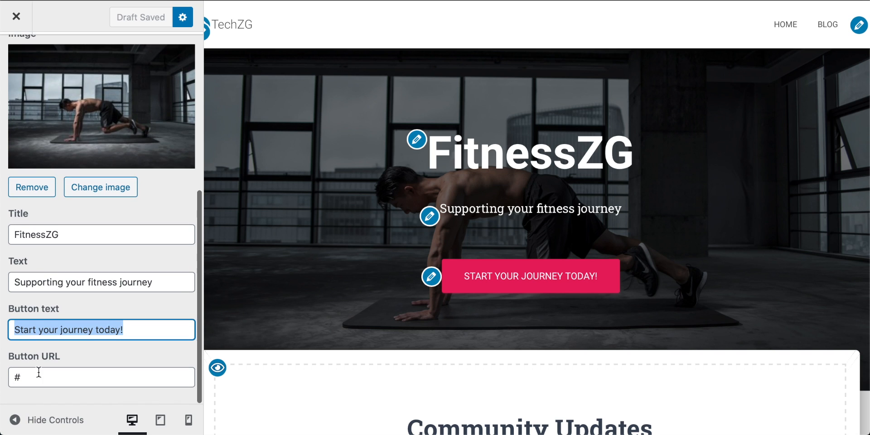
left_click(521, 278)
left_click(537, 270)
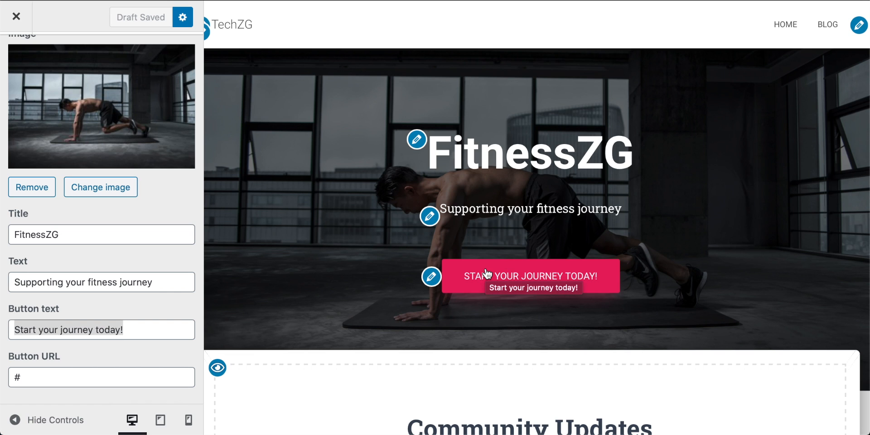
Step: Close the customizer and open "Sample Page" from the list of all pages for editing
left_click(18, 17)
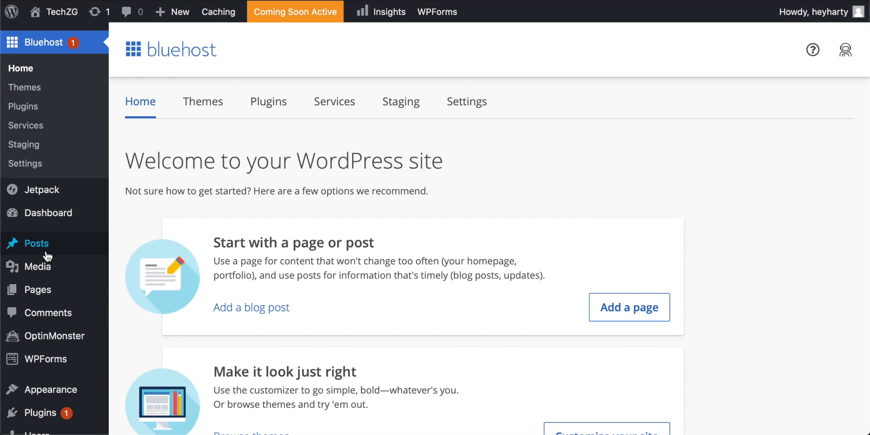
mouse_move(39, 298)
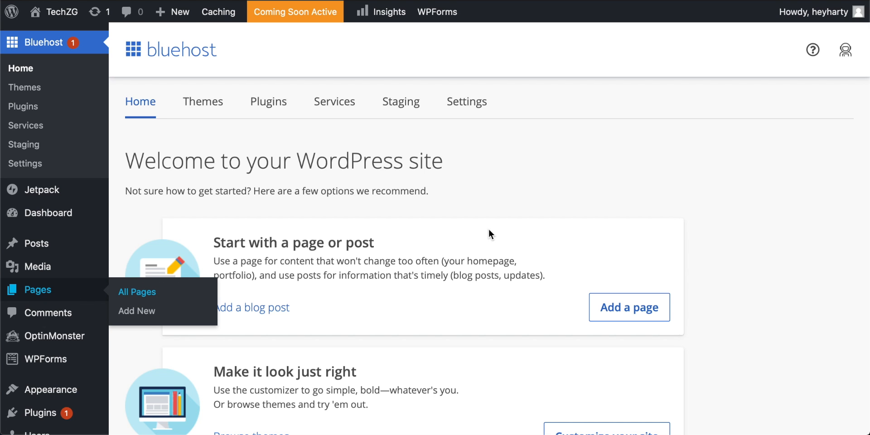
scroll(489, 234, "down", 3)
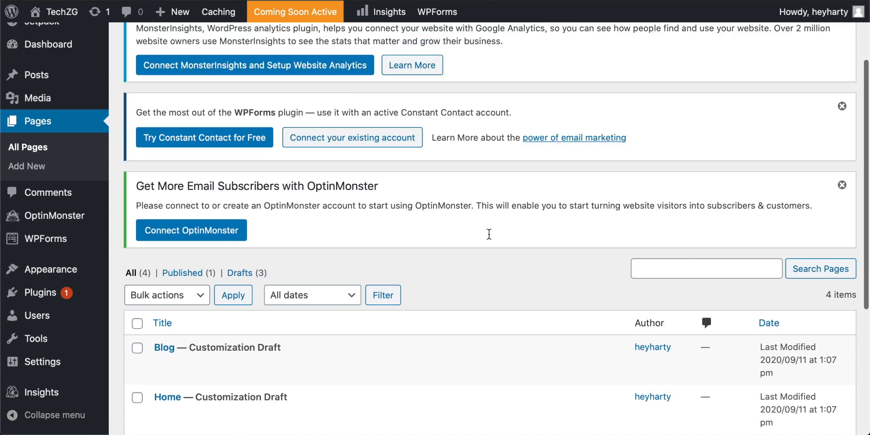
scroll(489, 234, "down", 4)
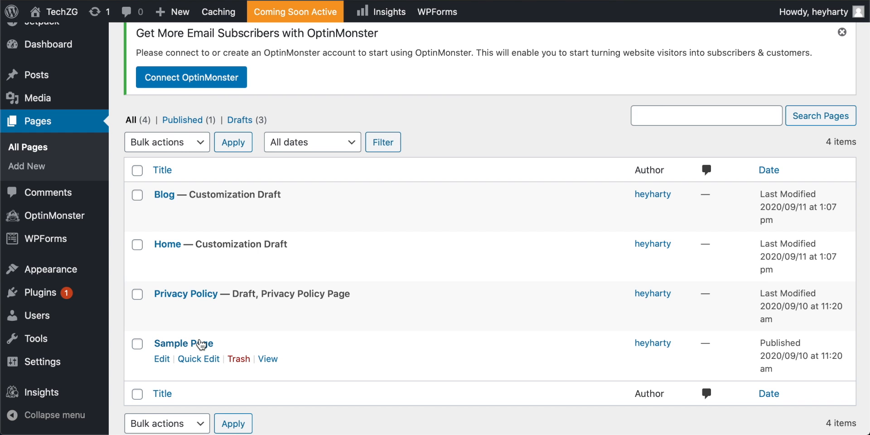
scroll(245, 337, "down", 1)
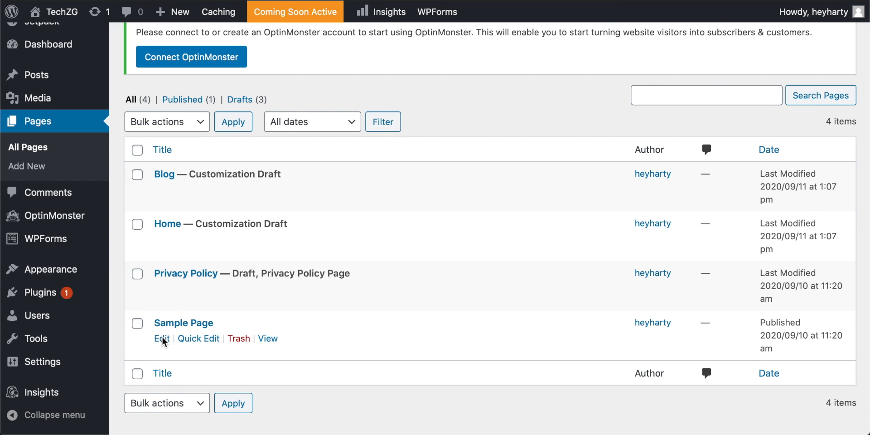
left_click(162, 339)
Step: Examine the title, paragraphs and document settings of "Sample Page", including its page attributes
scroll(325, 237, "down", 7)
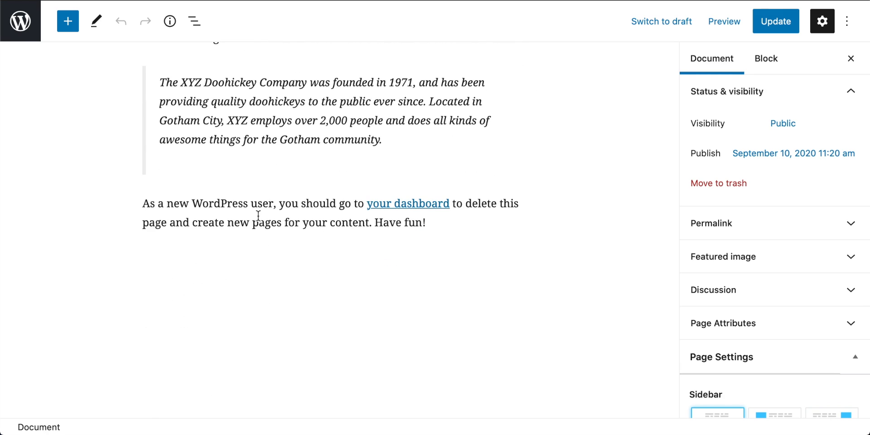
scroll(258, 216, "up", 7)
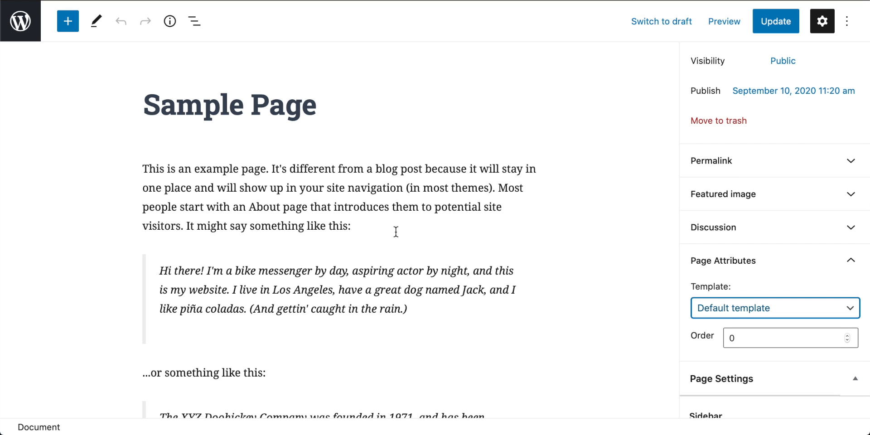
scroll(265, 216, "down", 7)
scroll(265, 215, "up", 4)
scroll(265, 215, "up", 3)
left_click_drag(303, 106, 178, 106)
left_click(221, 108)
left_click(259, 202)
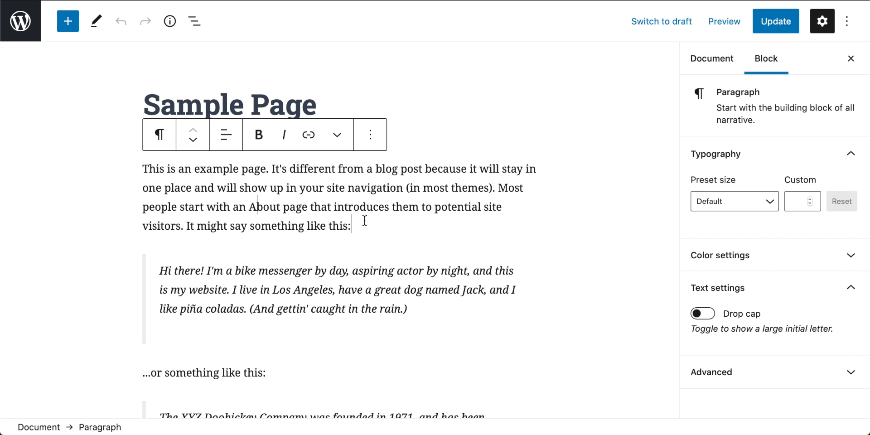
left_click(293, 105)
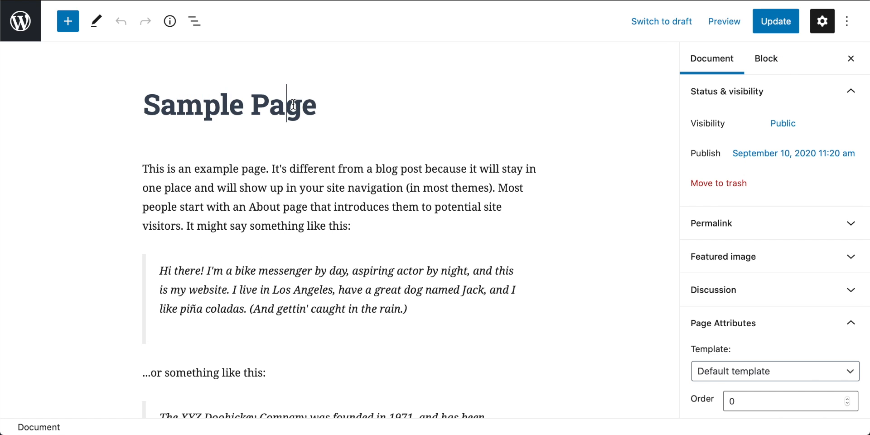
scroll(401, 138, "down", 2)
scroll(401, 138, "up", 2)
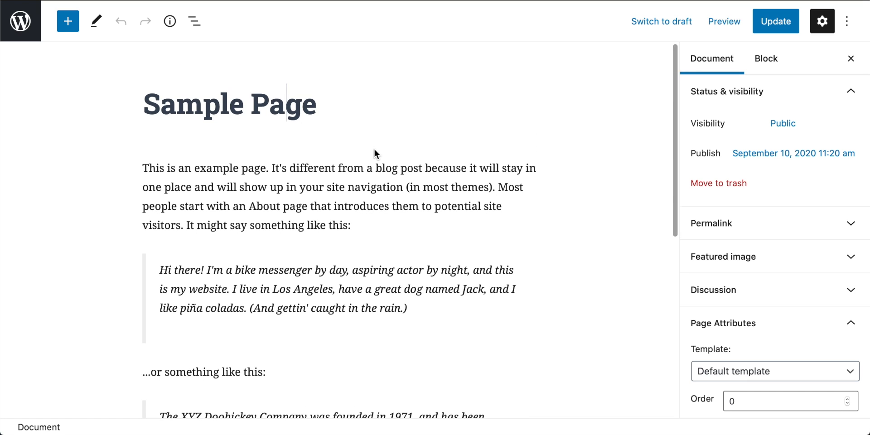
Step: Examine the sample paragraph and quote blocks and the blocks that can be inserted below the first paragraph
scroll(374, 149, "down", 1)
left_click(462, 295)
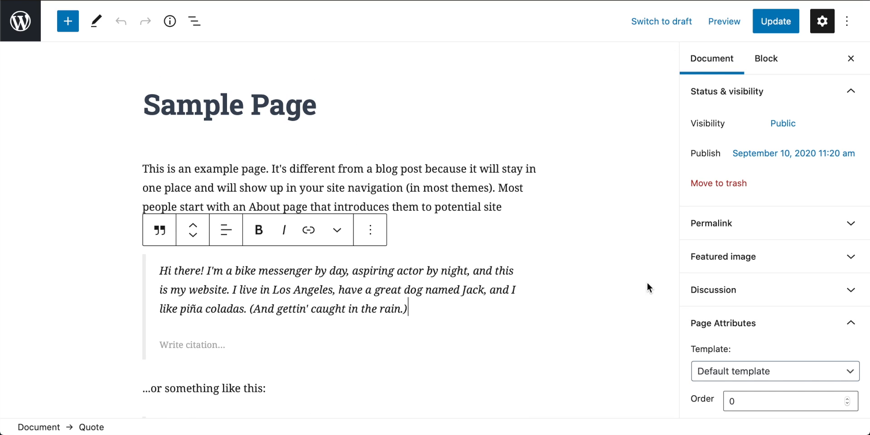
left_click(392, 190)
left_click_drag(536, 215, 275, 198)
left_click_drag(367, 230, 116, 149)
left_click(247, 205)
left_click(330, 226)
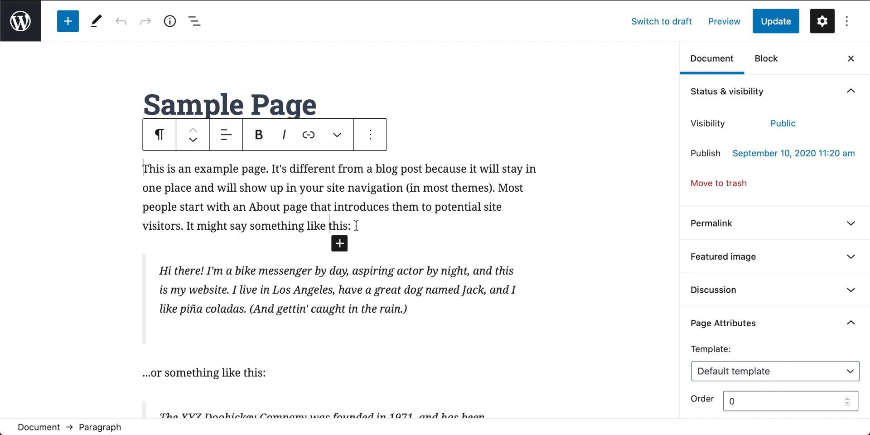
left_click(345, 244)
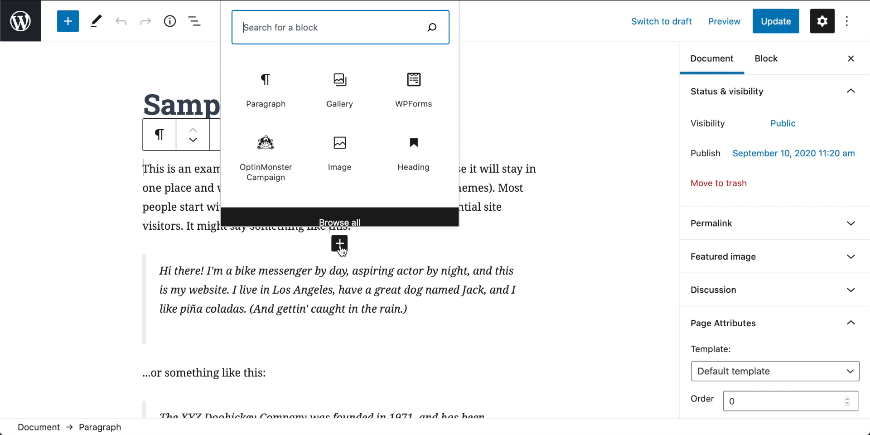
scroll(362, 113, "down", 1)
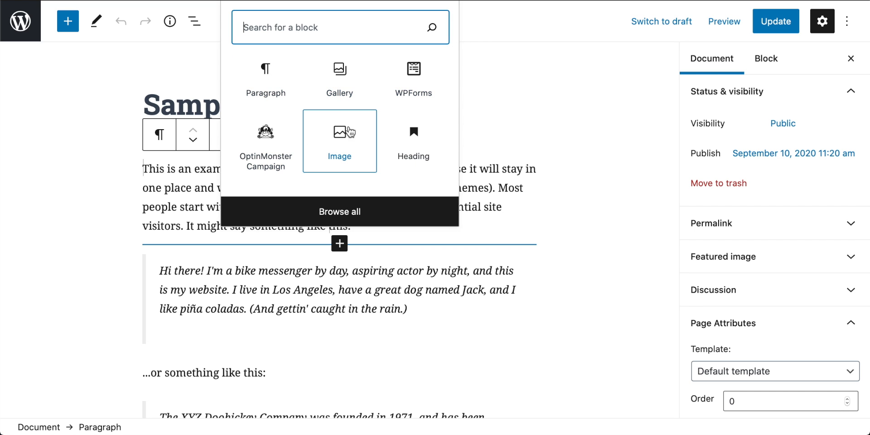
left_click(396, 311)
left_click(494, 206)
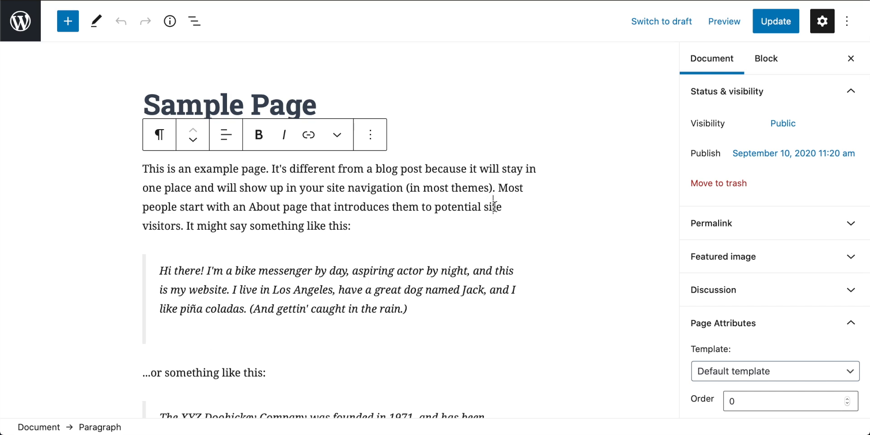
Step: Delete the introductory paragraph and the bike messenger quote from the page
left_click_drag(411, 224, 112, 169)
key("BackSpace")
left_click(352, 232)
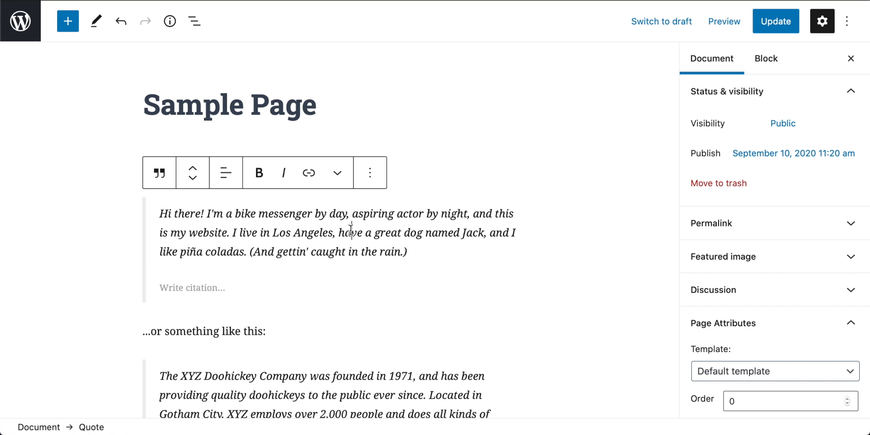
left_click_drag(406, 252, 193, 188)
key("BackSpace")
left_click(118, 187)
left_click_drag(118, 187, 115, 170)
key("BackSpace")
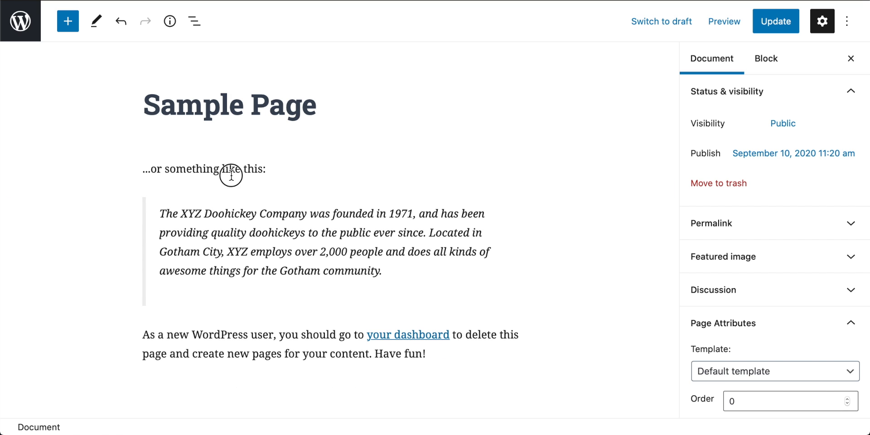
Step: Delete the "...or something like this:" line and the text of the XYZ Doohickey Company quote
left_click(232, 175)
left_click_drag(283, 175, 136, 163)
key("BackSpace")
left_click(334, 263)
key("BackSpace")
left_click_drag(364, 316, 141, 186)
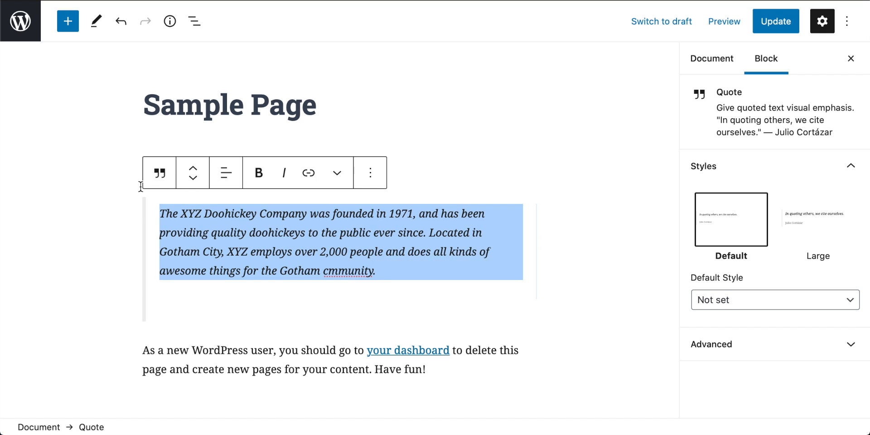
key("BackSpace")
Step: Delete the closing "As a new WordPress user" paragraph together with the empty quote block above it
left_click_drag(187, 287, 249, 291)
left_click_drag(200, 278, 353, 293)
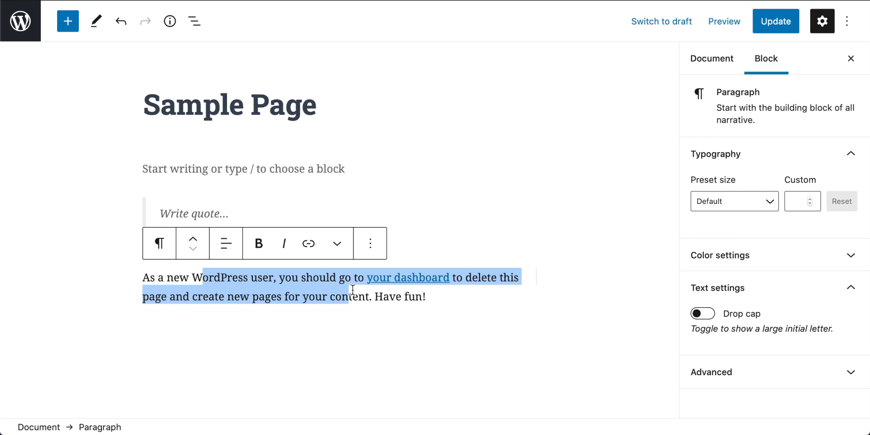
left_click(373, 296)
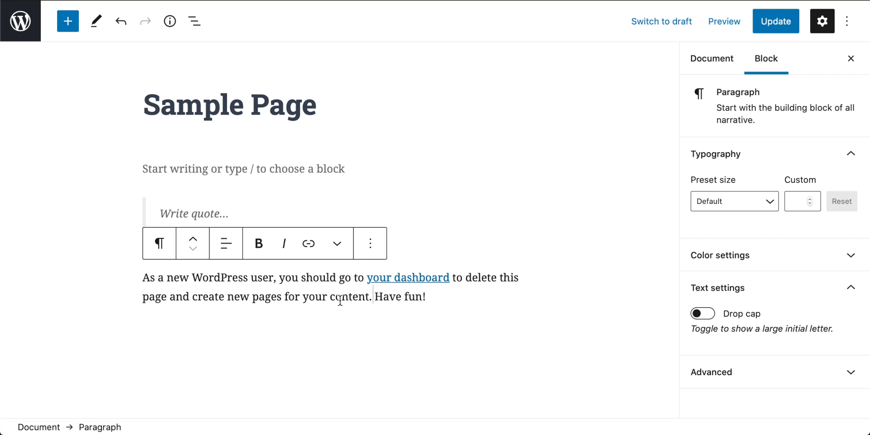
left_click_drag(404, 297, 335, 288)
left_click_drag(436, 300, 151, 196)
key("BackSpace")
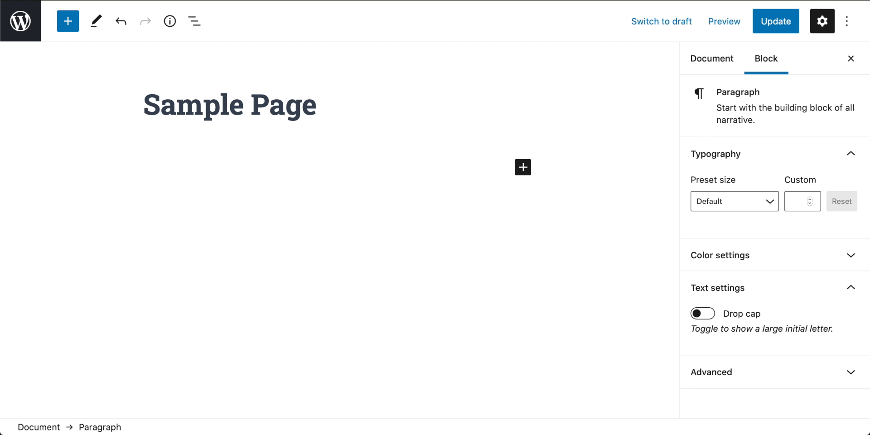
Step: Replace the page title "Sample Page" with "Learn More About Us"
left_click(322, 98)
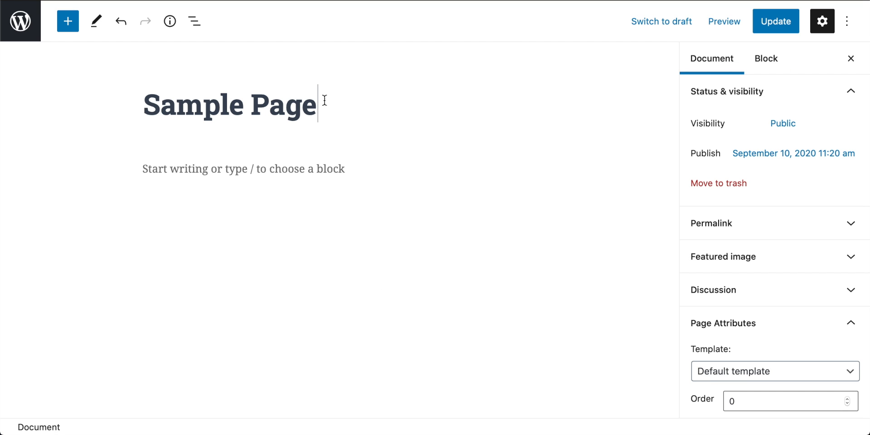
left_click_drag(323, 98, 52, 77)
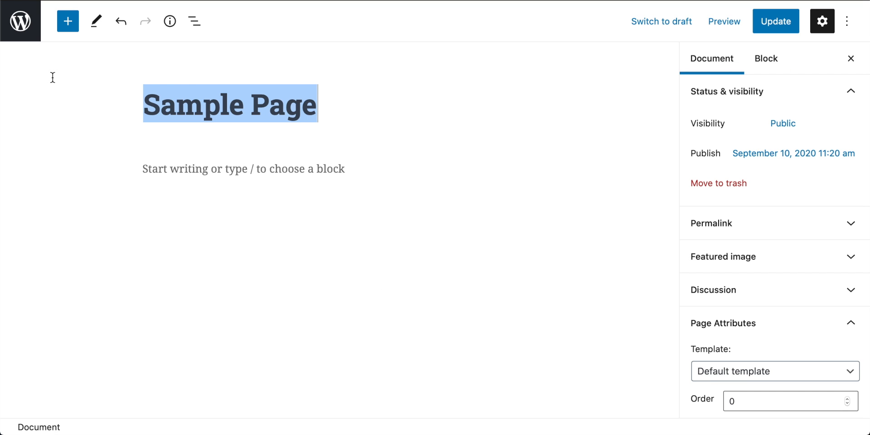
type("Learn ")
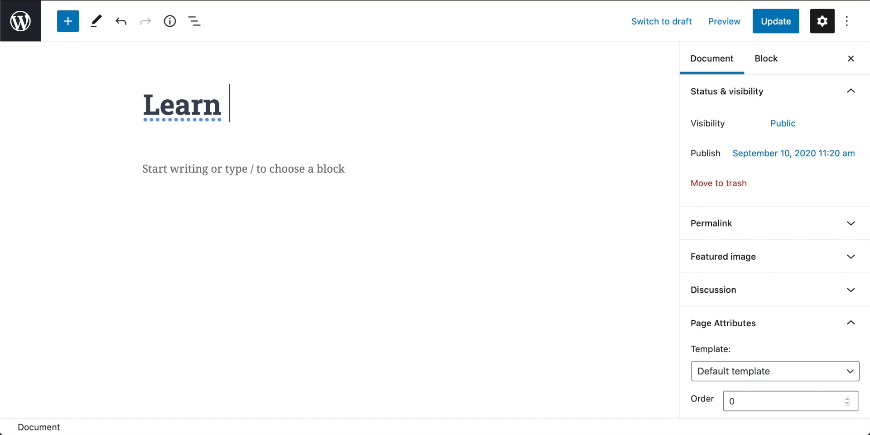
type("More Ab")
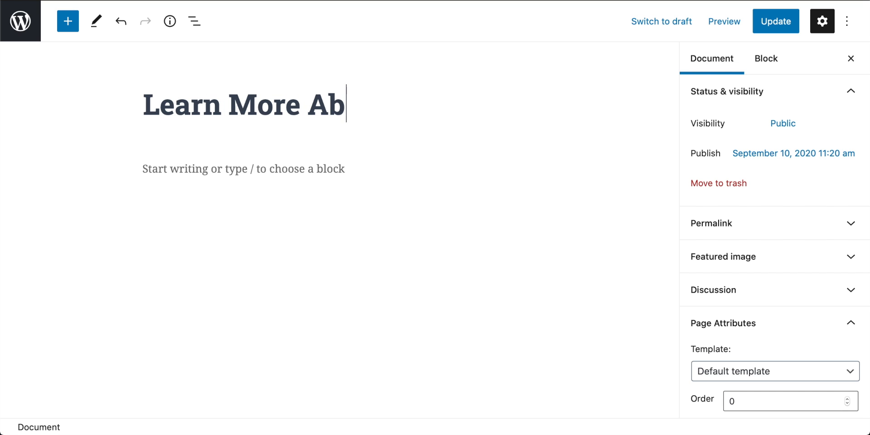
type("out Us")
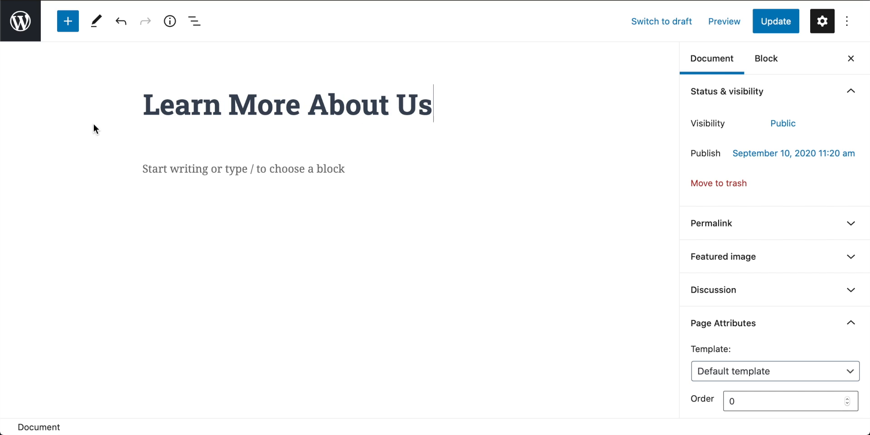
Step: Insert a Gallery block below the title and add the pexels-the-lazy-artist photo from the Gym folder to it
left_click(233, 171)
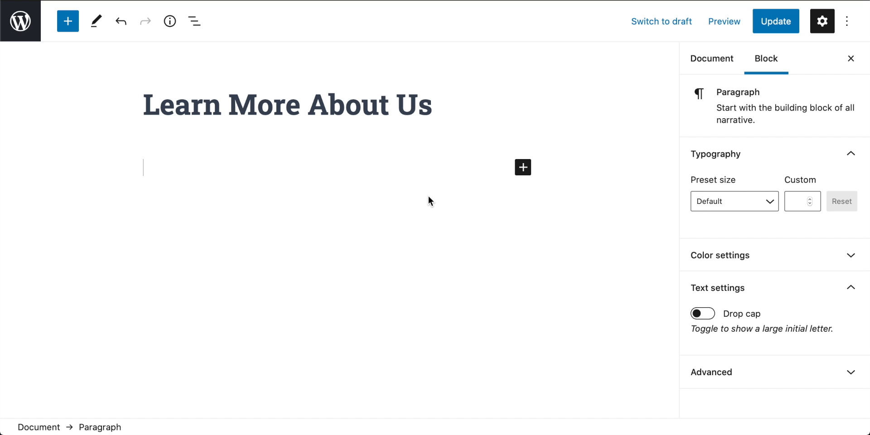
left_click(523, 170)
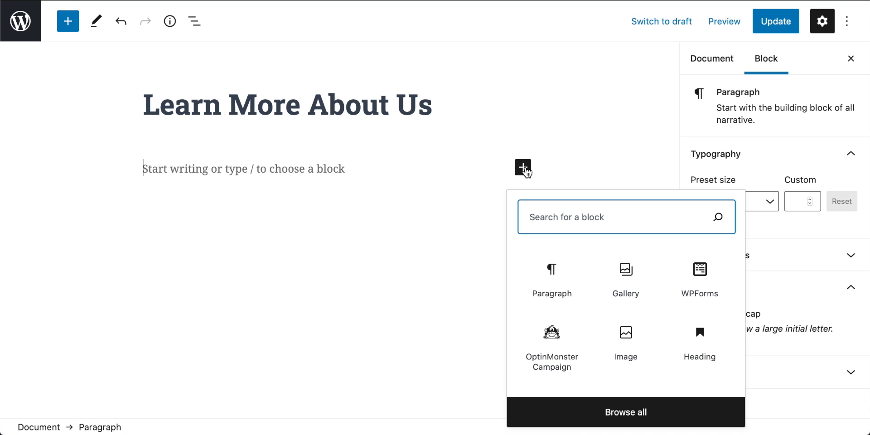
left_click(625, 281)
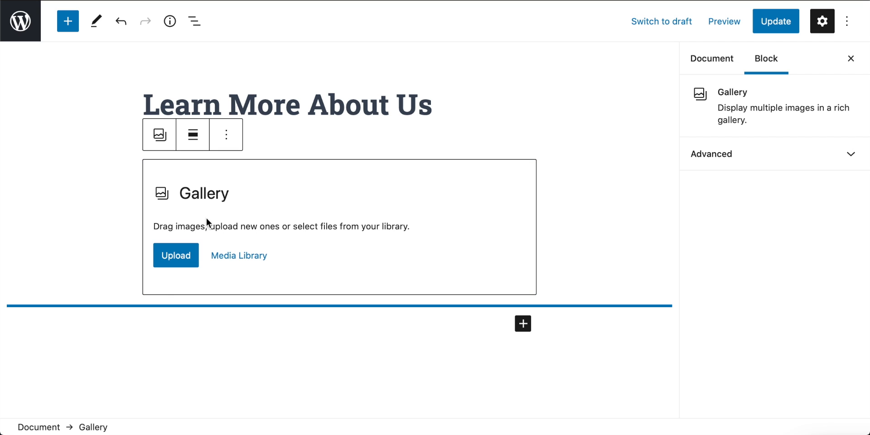
left_click(180, 257)
left_click_drag(852, 434, 803, 240)
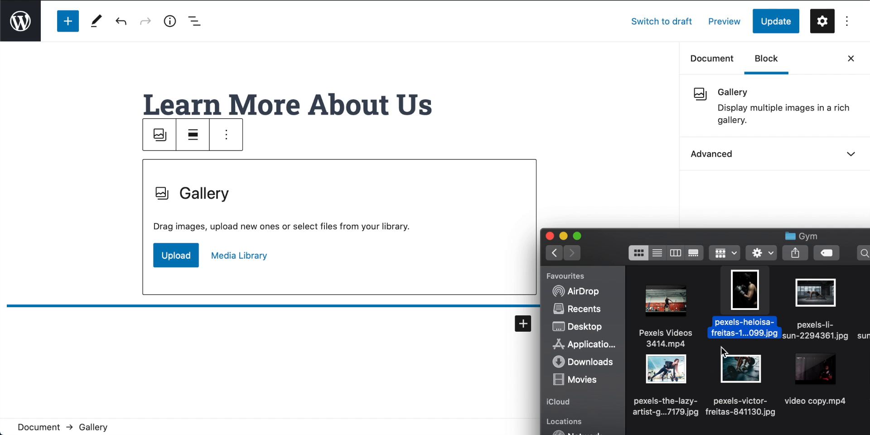
left_click_drag(672, 373, 321, 230)
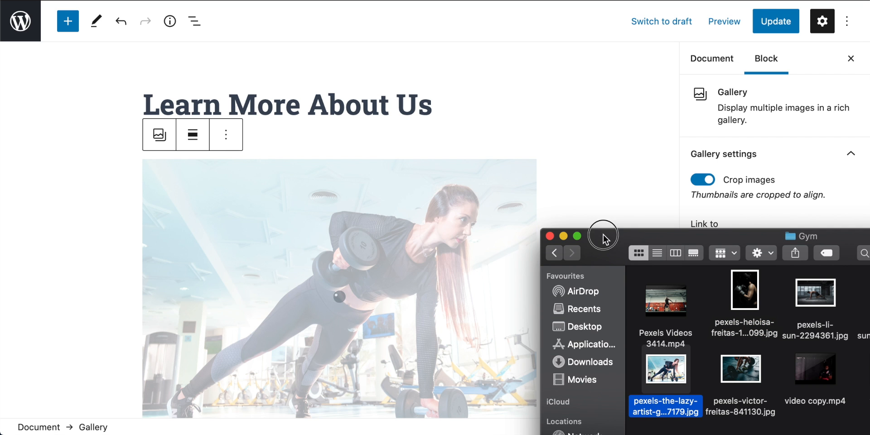
left_click(339, 297)
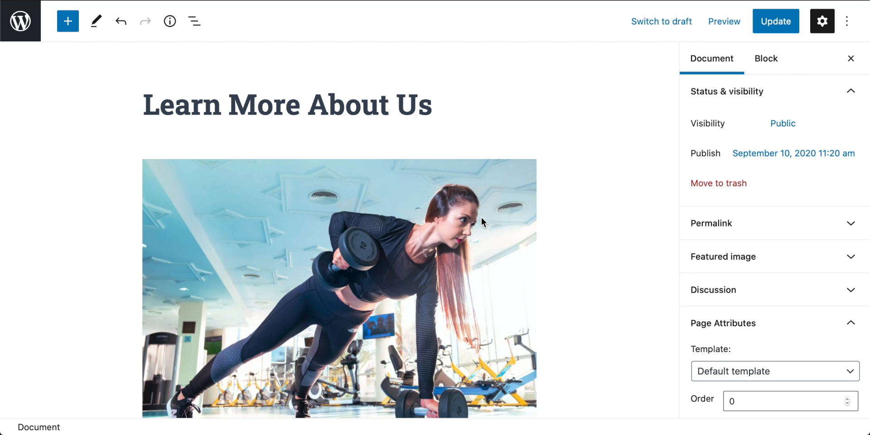
Step: Transform the gallery block into a Group and convert the picture inside it to an Image block
scroll(294, 234, "down", 3)
left_click(295, 235)
scroll(295, 235, "up", 2)
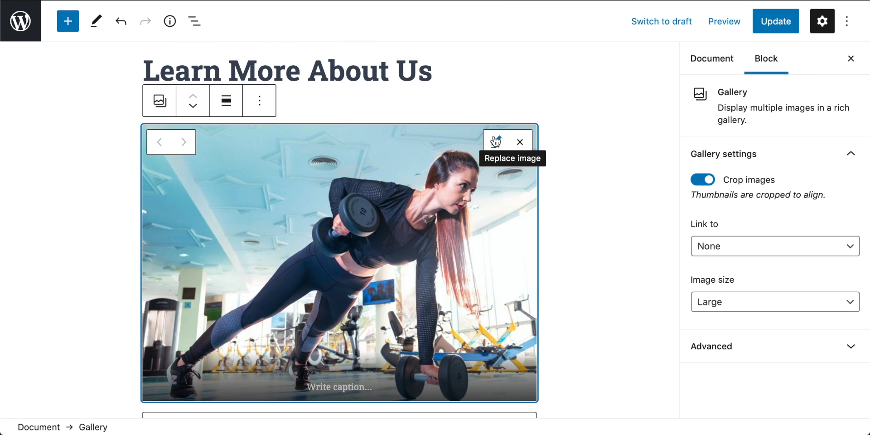
left_click(160, 100)
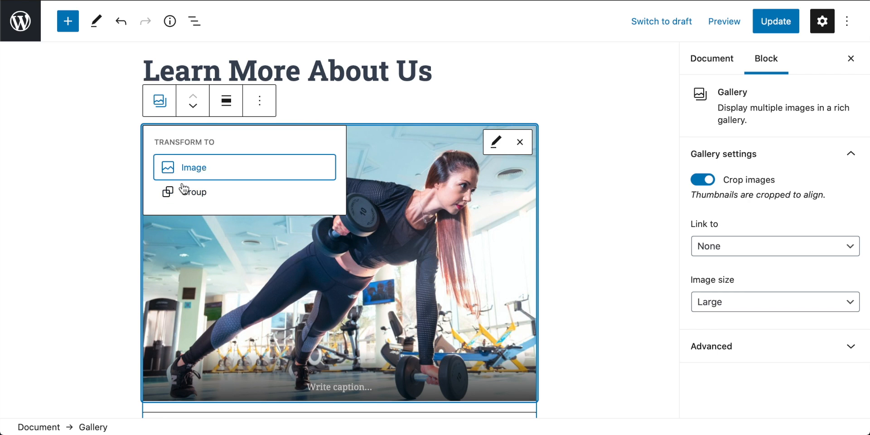
left_click(199, 194)
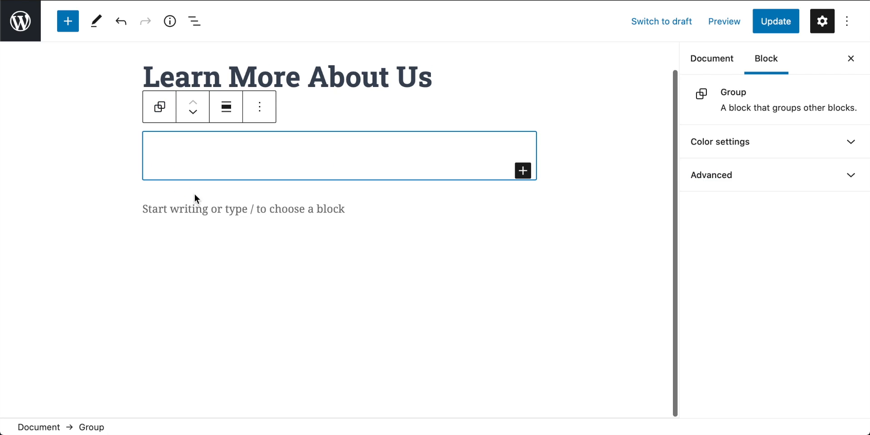
scroll(357, 259, "down", 3)
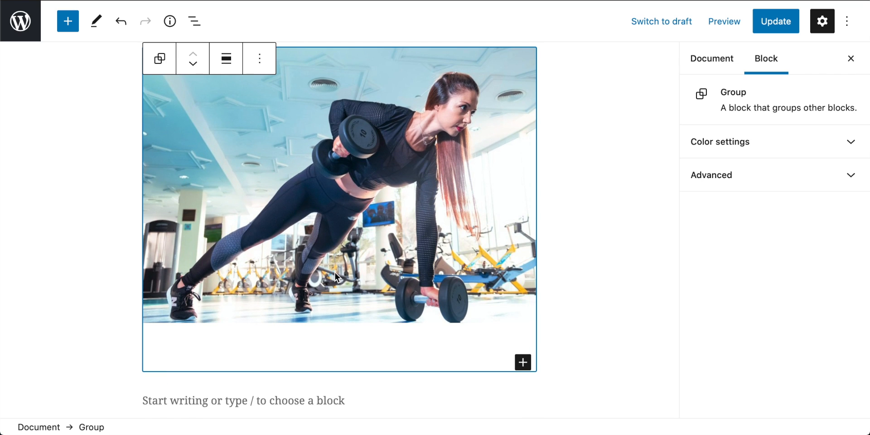
scroll(328, 238, "up", 3)
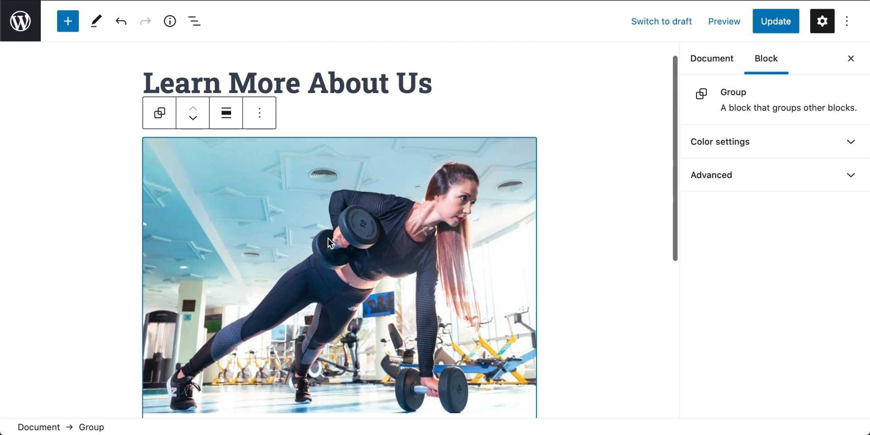
left_click(159, 113)
left_click(181, 206)
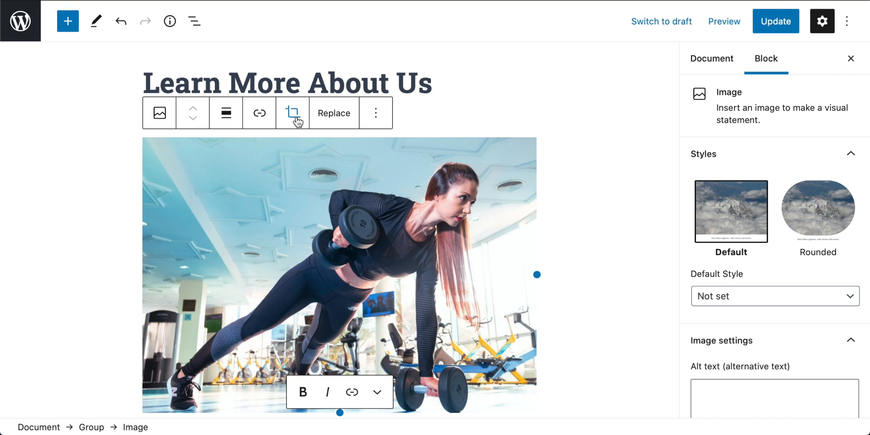
Step: Add a paragraph reading "Workouts" below the image inside the group
scroll(438, 186, "down", 5)
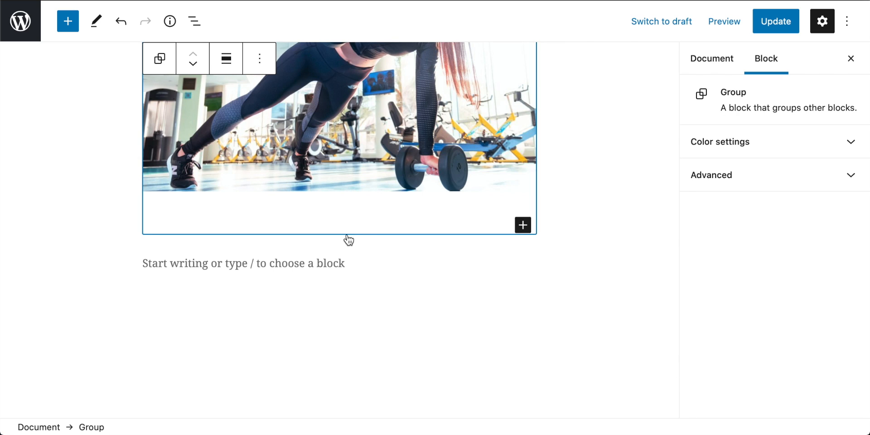
left_click(322, 222)
type("lksd")
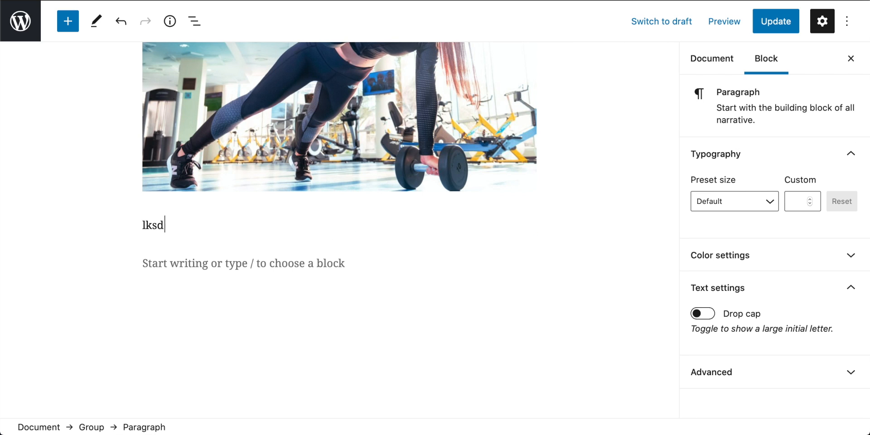
key("BackSpace")
key("BackSpace")
key("BackSpace")
key("BackSpace")
type("Workout")
Step: Search the blocks for "video" and insert a YouTube block below the "Workouts" paragraph, ready for its URL
left_click(214, 271)
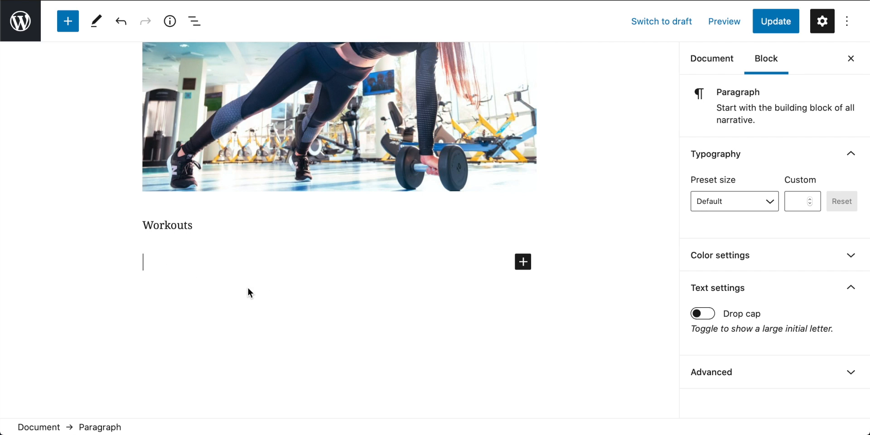
left_click(523, 262)
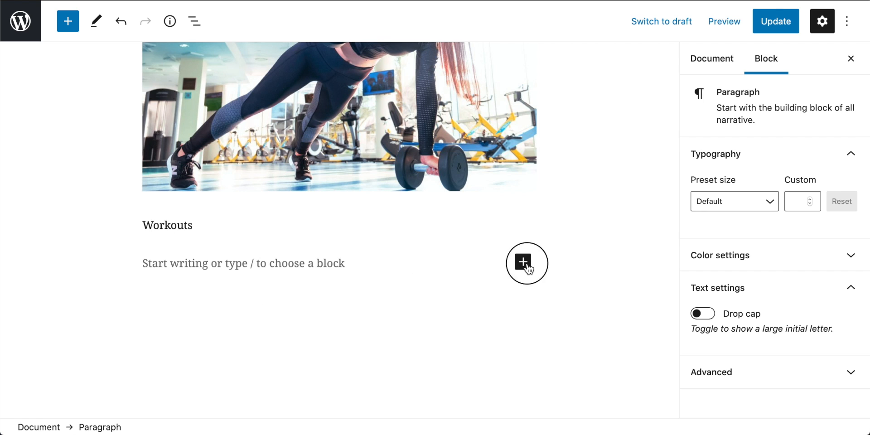
left_click(602, 41)
type("video")
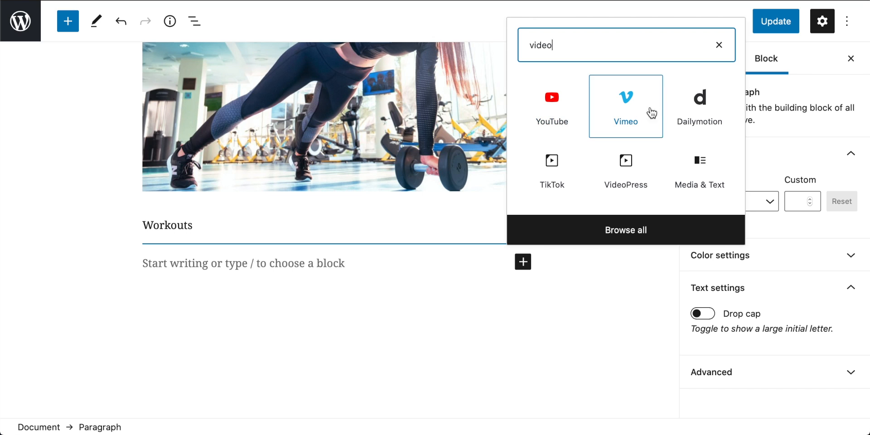
left_click(567, 117)
scroll(168, 322, "down", 2)
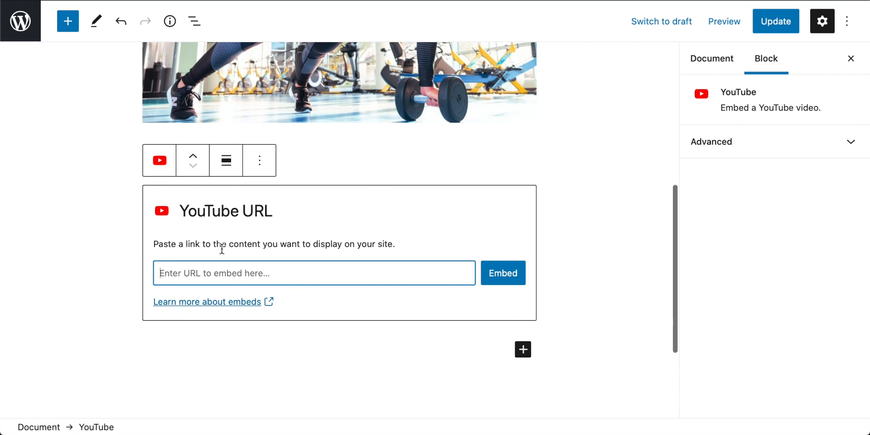
left_click(208, 277)
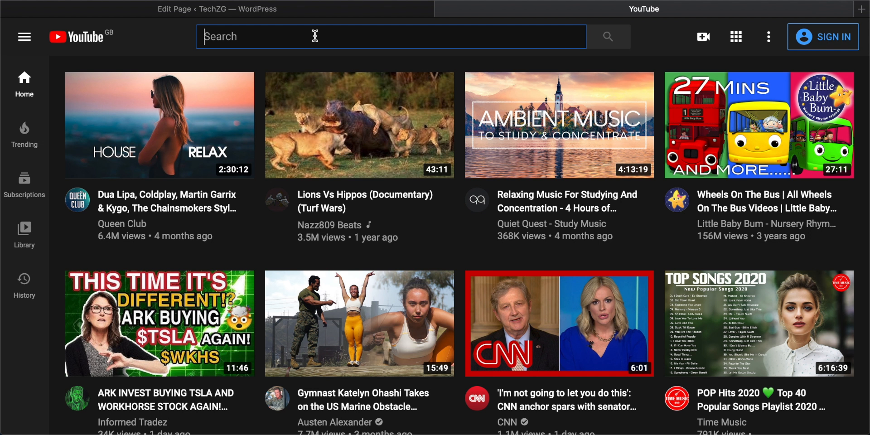
Step: Search YouTube for "workout mix", open the "12 Minute Stretch for Runners" video and copy its URL
left_click(315, 35)
type("workout mix")
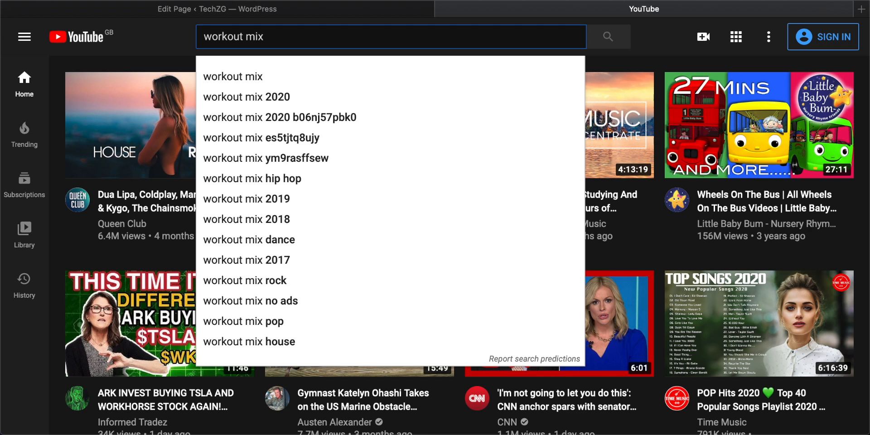
key("Return")
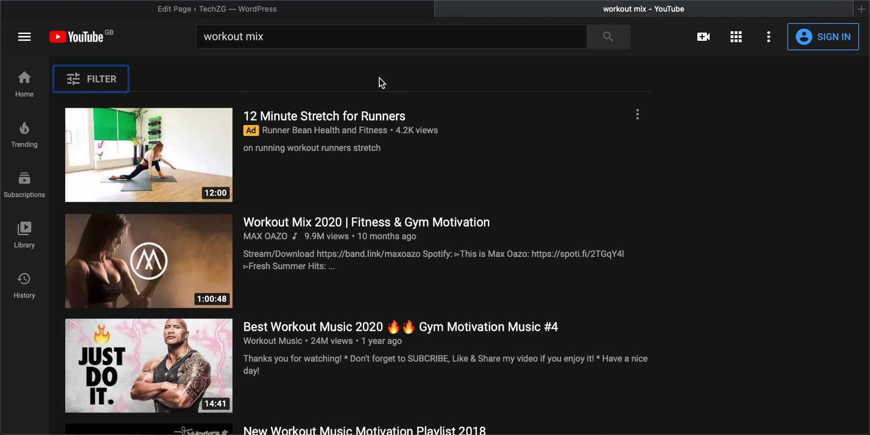
left_click(330, 117)
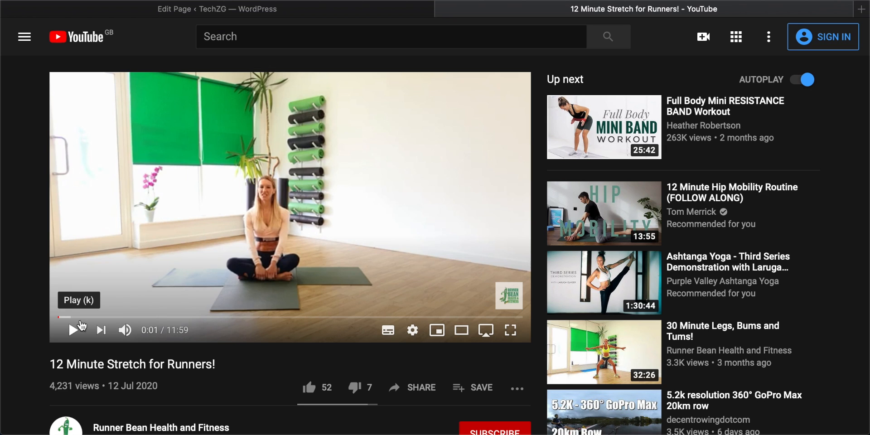
left_click(441, 1)
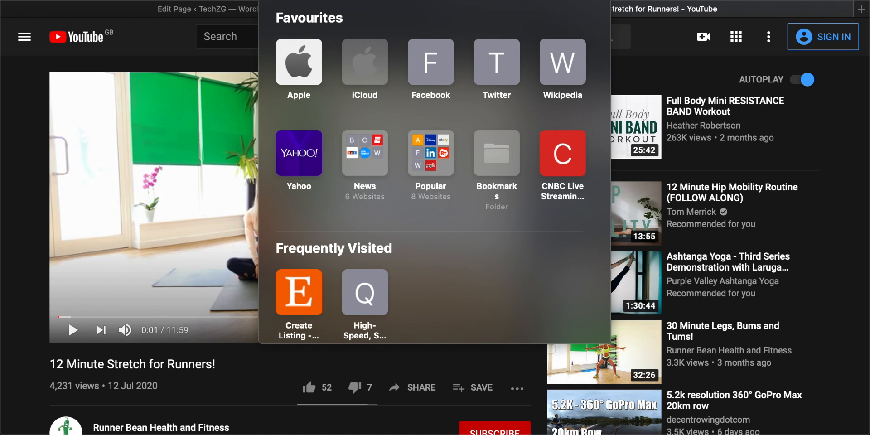
left_click(232, 6)
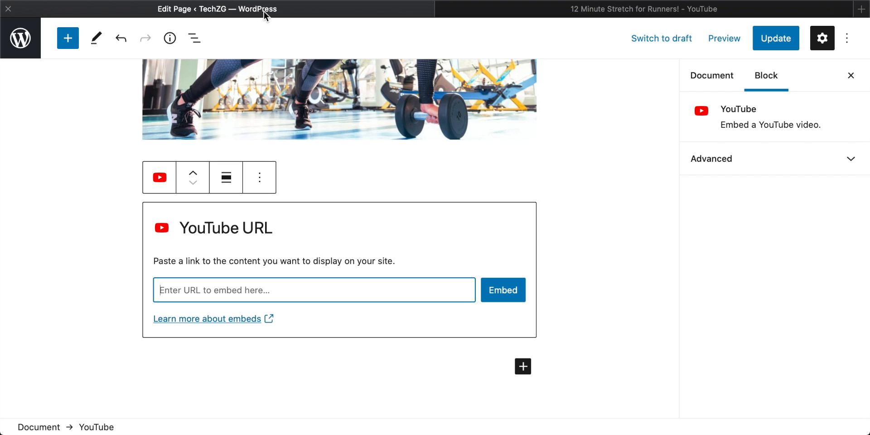
left_click(210, 289)
type("https://www.youtube.com/watch?v=PP0h-yb7P3M")
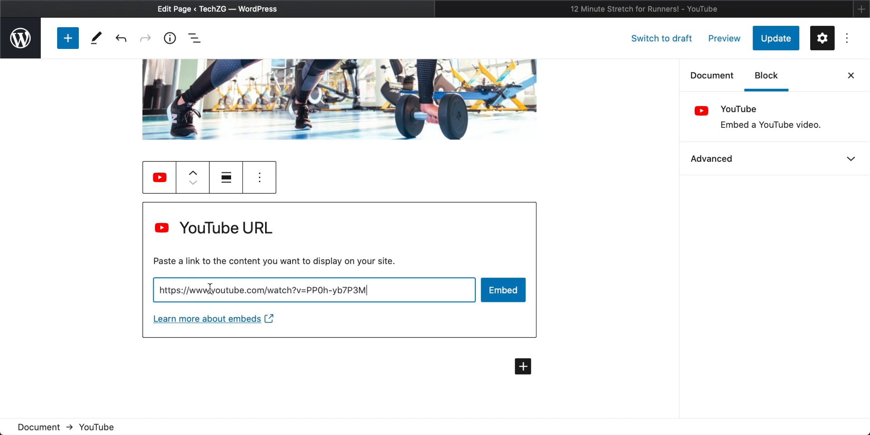
left_click(497, 292)
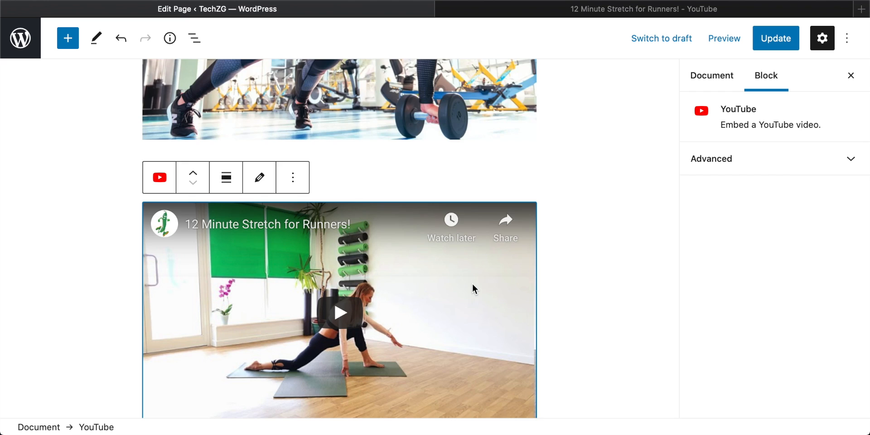
scroll(472, 284, "down", 3)
scroll(392, 268, "up", 3)
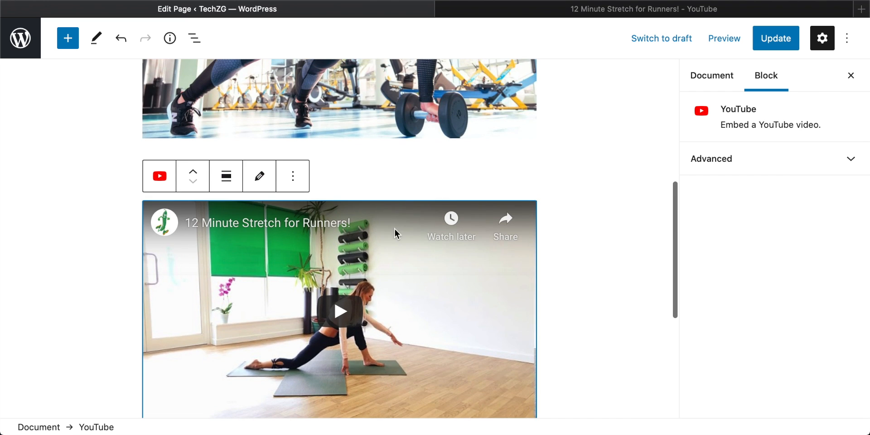
scroll(394, 229, "up", 3)
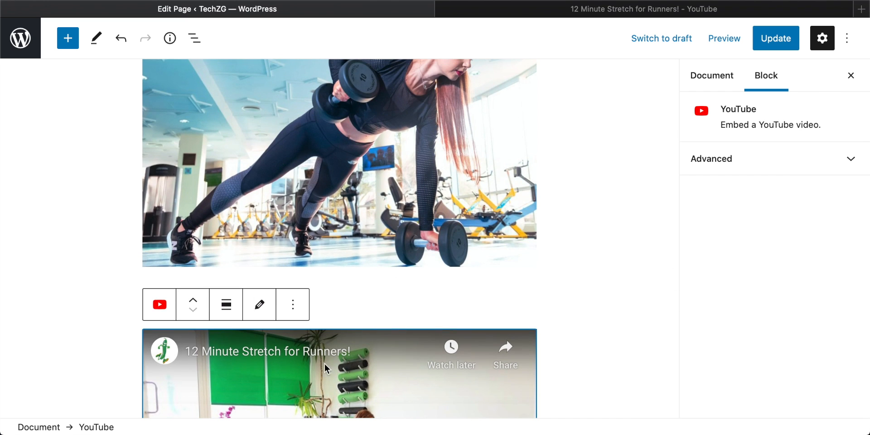
scroll(398, 243, "down", 4)
left_click(557, 244)
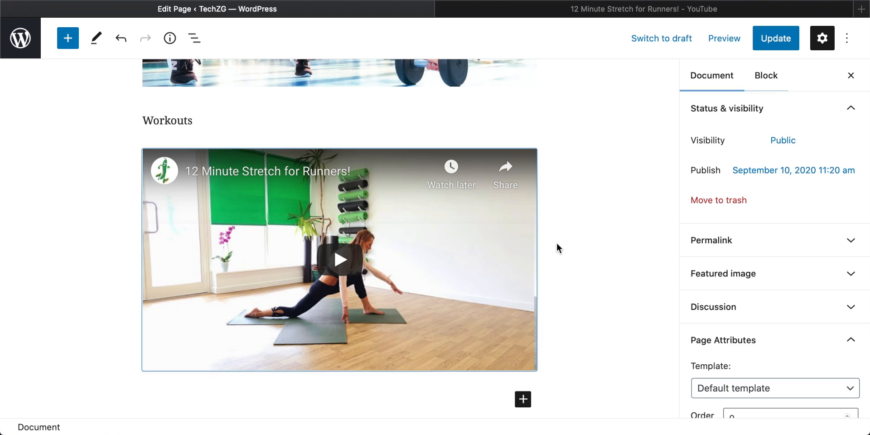
Step: Move the embedded YouTube video up, directly below the "Learn More About Us" title
left_click(274, 209)
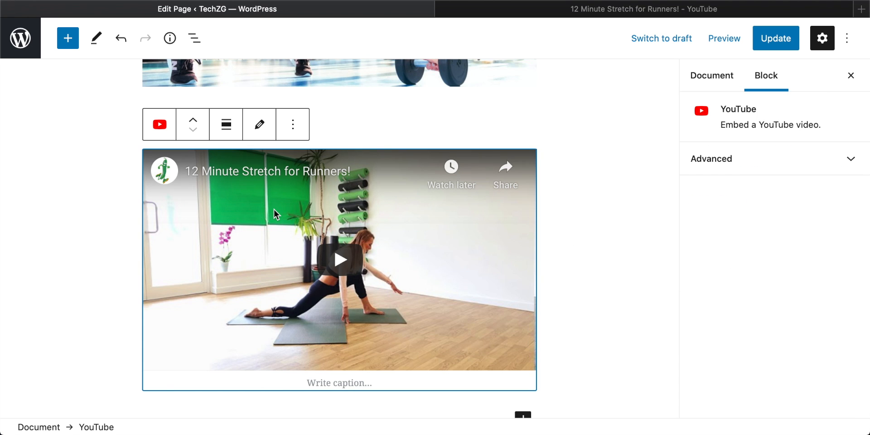
scroll(409, 222, "down", 1)
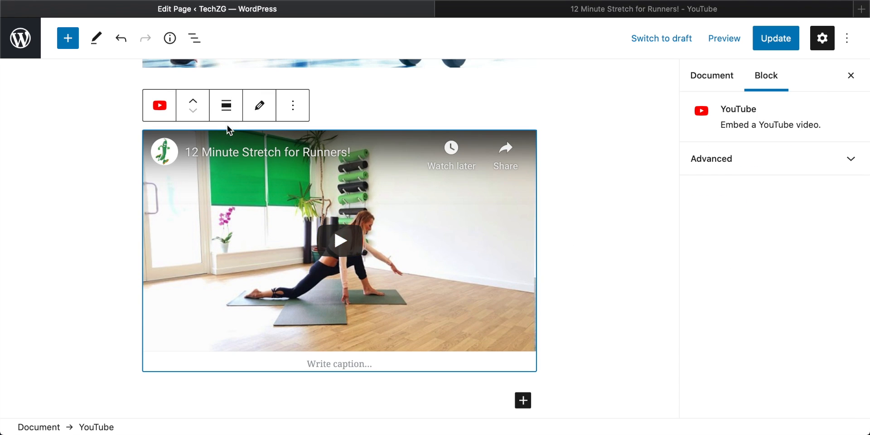
left_click(195, 104)
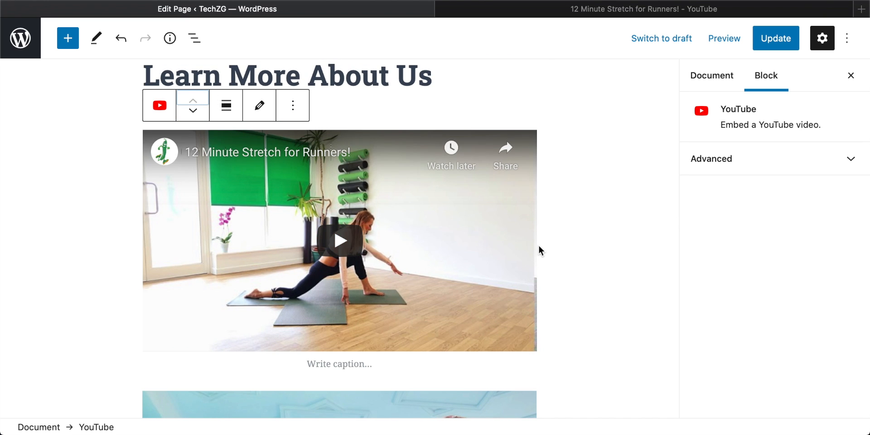
scroll(540, 249, "down", 1)
scroll(539, 249, "up", 3)
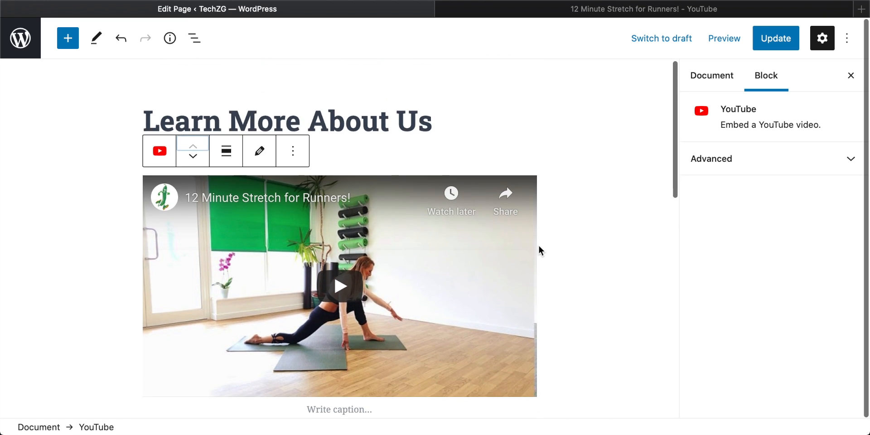
Step: Browse the full block library, looking through the text, media, design and widget blocks
scroll(539, 250, "down", 8)
scroll(539, 250, "down", 10)
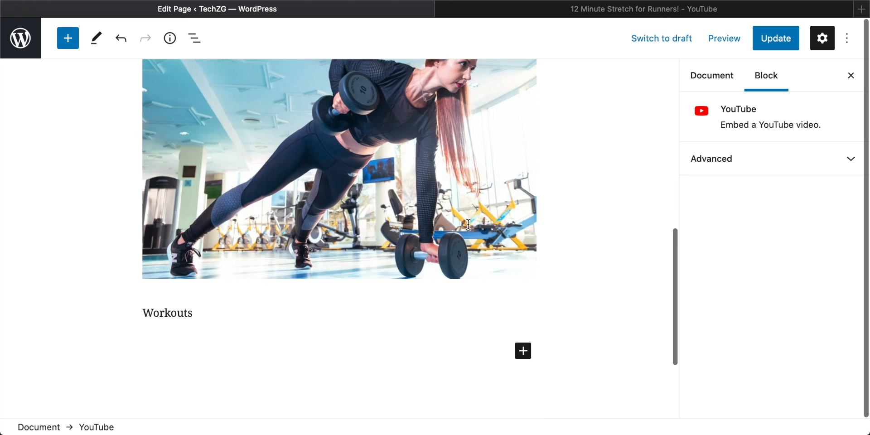
left_click(522, 352)
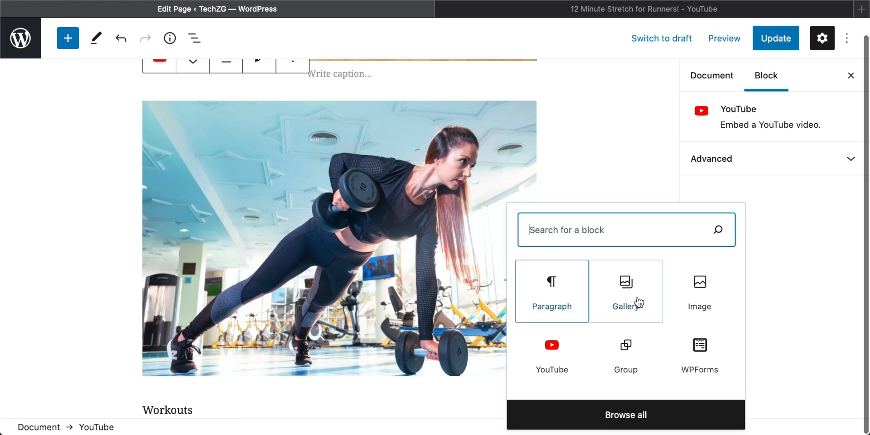
left_click(634, 416)
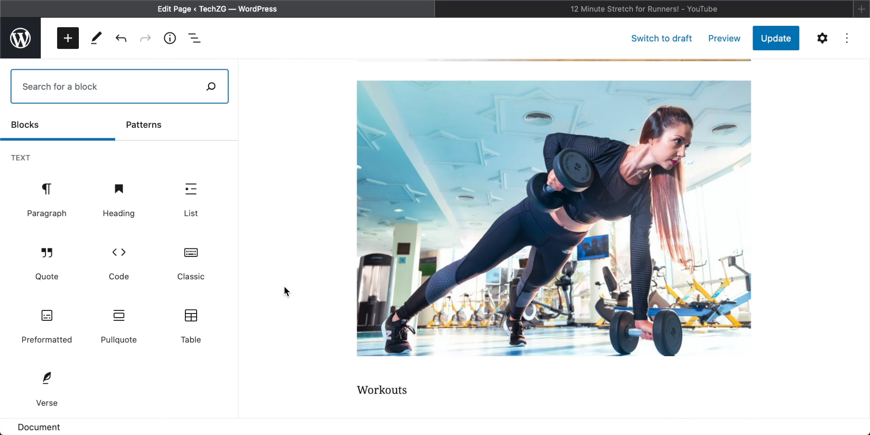
scroll(142, 223, "down", 3)
scroll(142, 224, "up", 3)
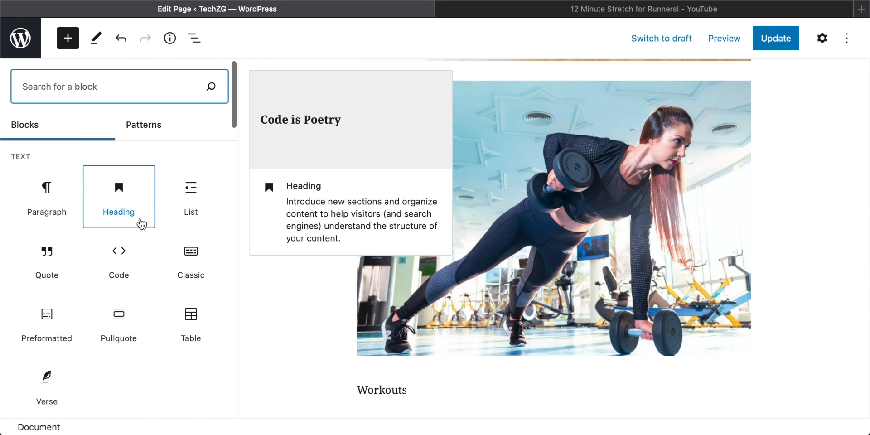
scroll(95, 223, "down", 5)
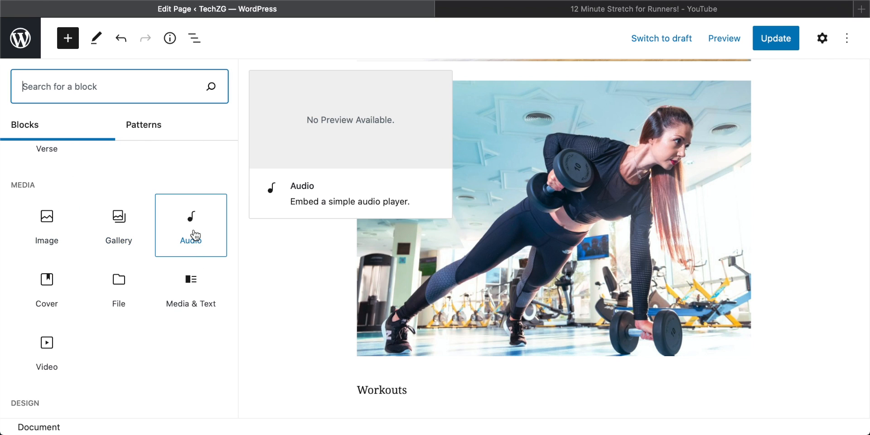
scroll(194, 235, "down", 3)
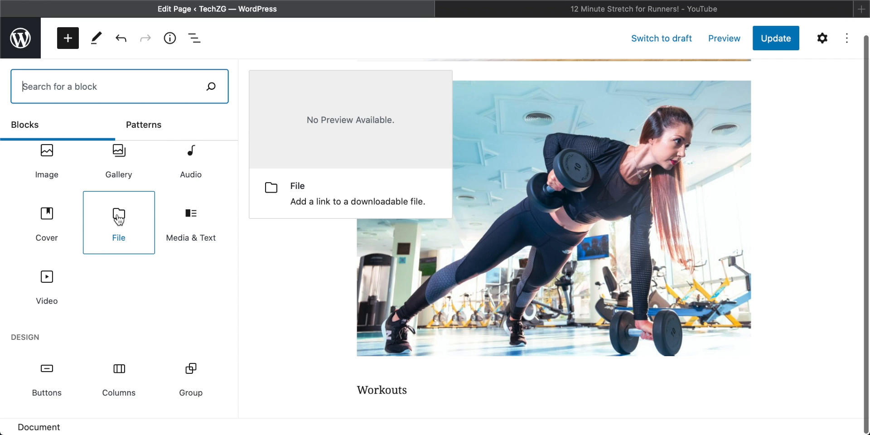
scroll(119, 220, "down", 3)
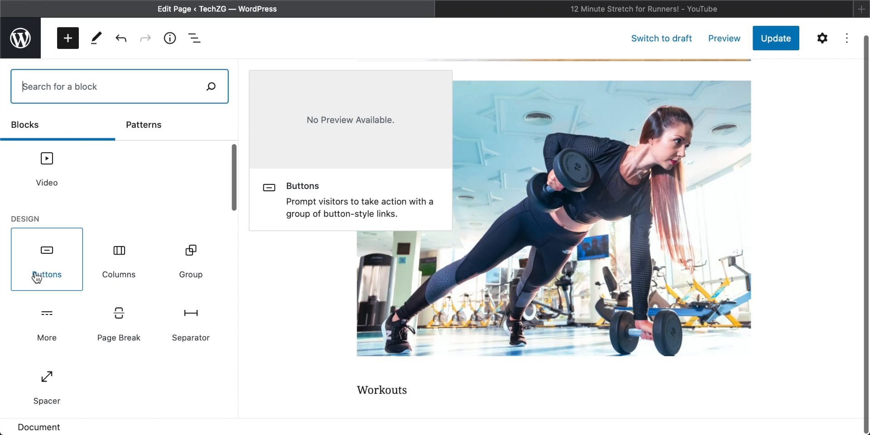
scroll(43, 322, "down", 5)
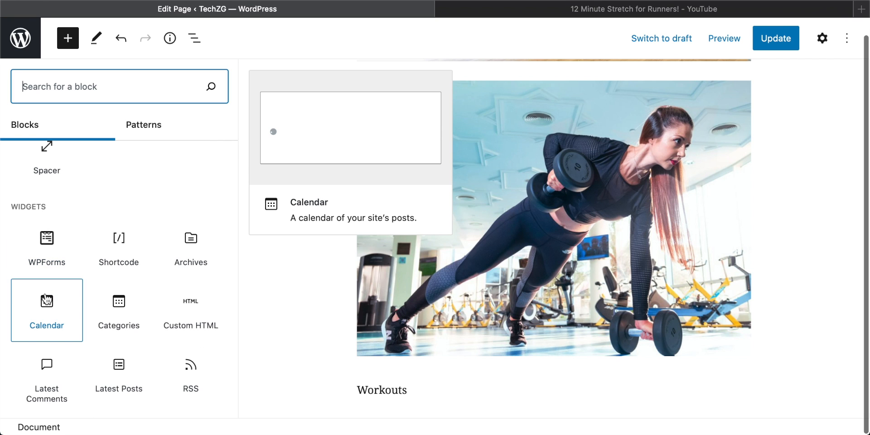
scroll(47, 299, "up", 10)
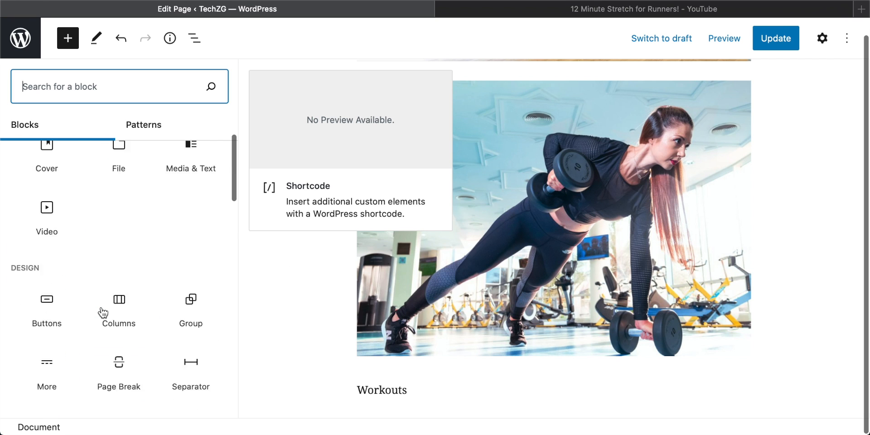
left_click(294, 287)
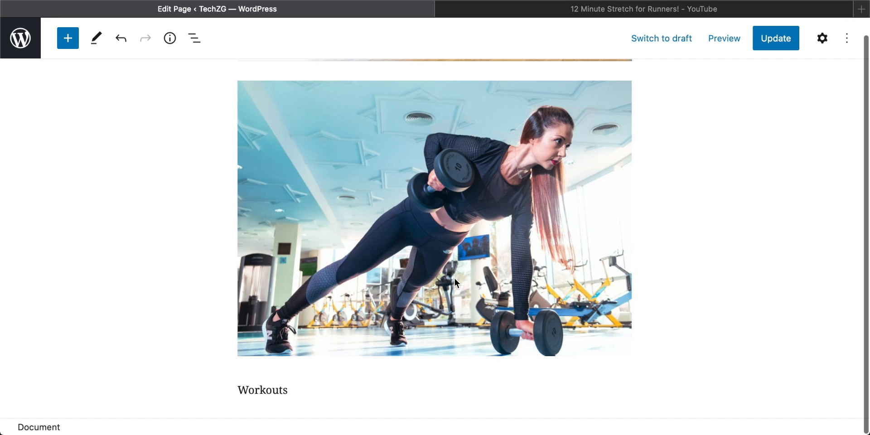
Step: Add a paragraph below "Workouts" reading "Out strength building classes are $5 per session!"
scroll(429, 277, "up", 6)
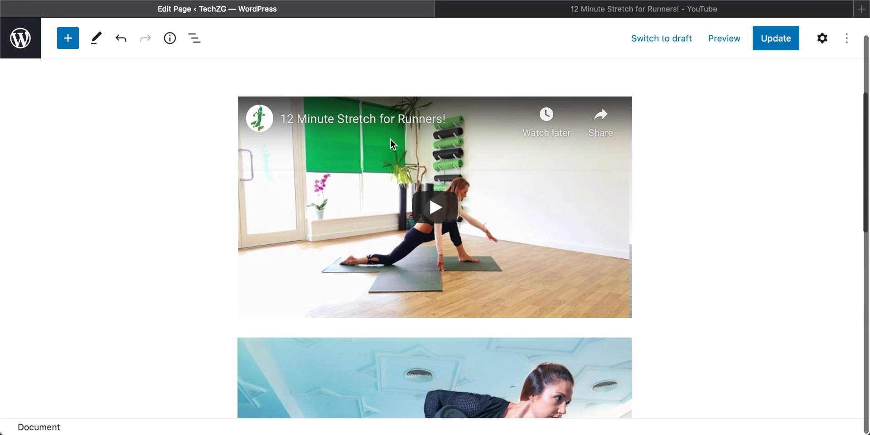
scroll(398, 175, "up", 4)
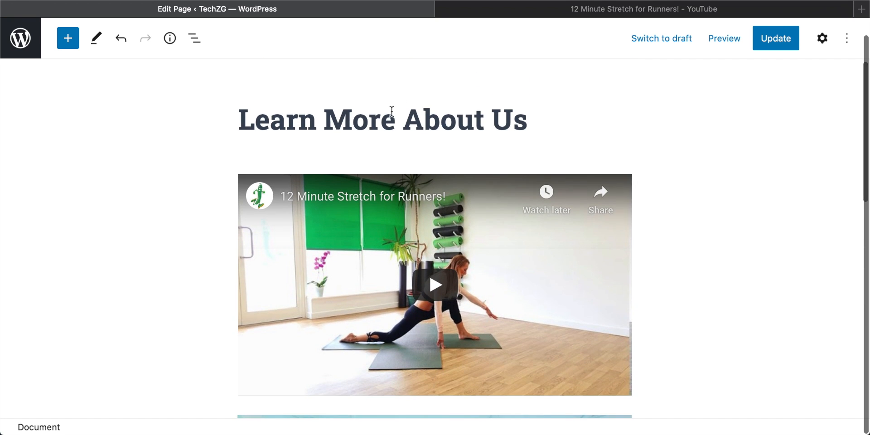
scroll(385, 118, "down", 1)
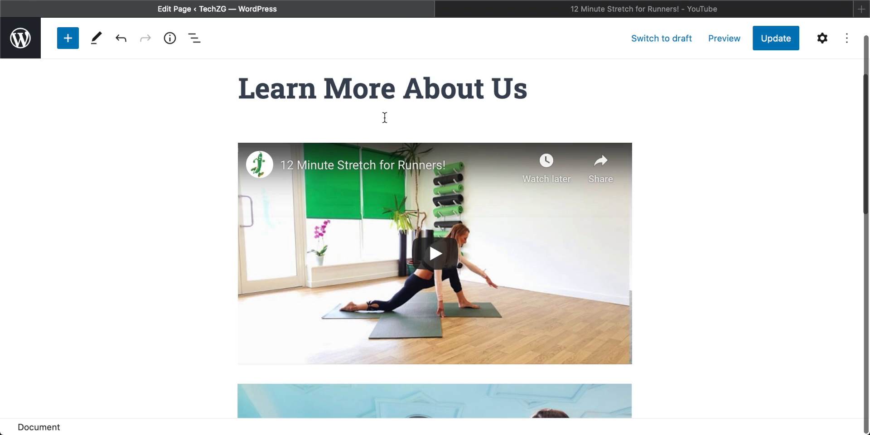
scroll(385, 118, "down", 10)
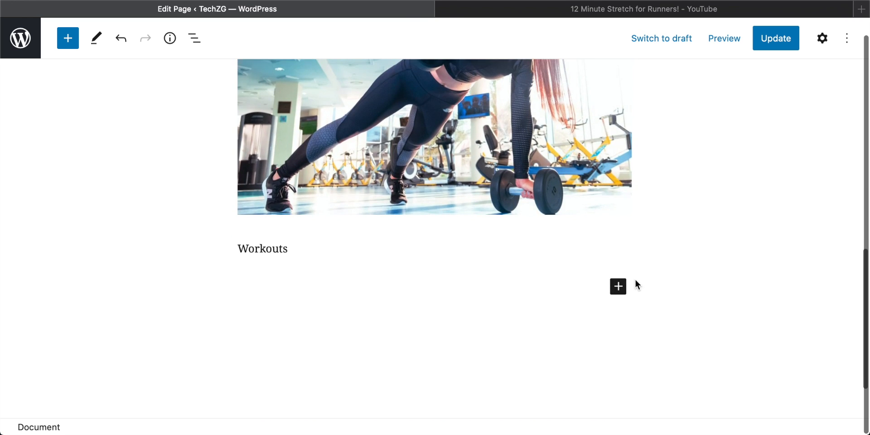
left_click(617, 288)
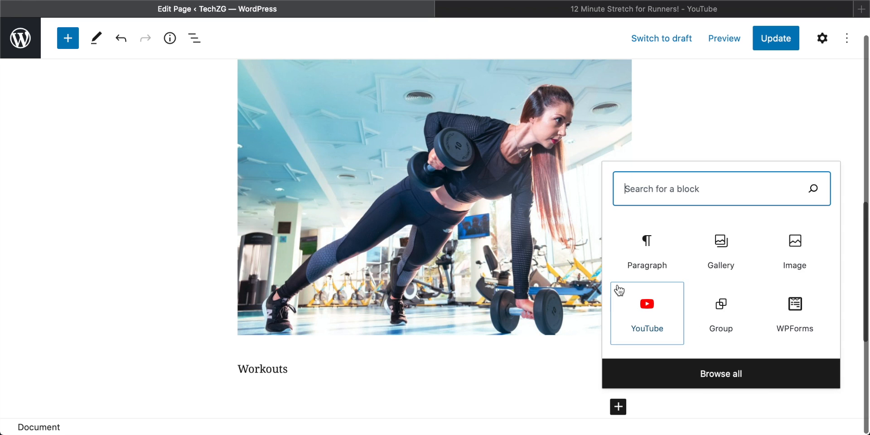
left_click(643, 237)
scroll(300, 219, "down", 4)
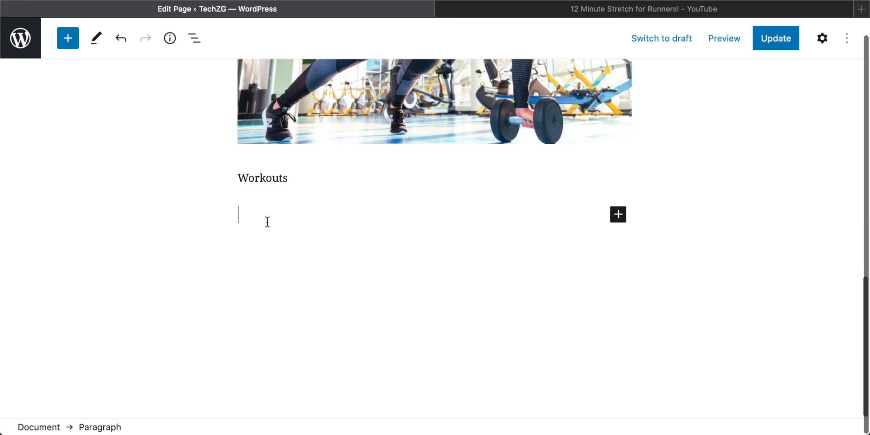
type("Out strength building classes")
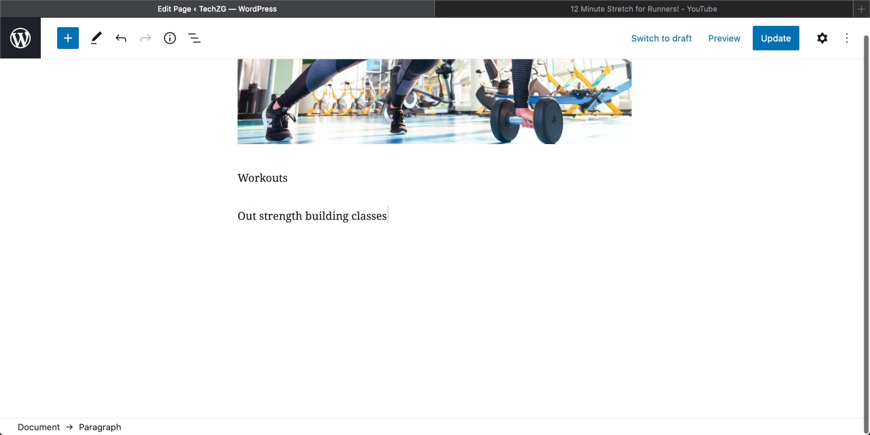
type(" are $5 per session!")
Step: Make the whole strength building classes paragraph bold
left_click_drag(264, 216, 360, 216)
left_click_drag(494, 221, 226, 199)
left_click(355, 183)
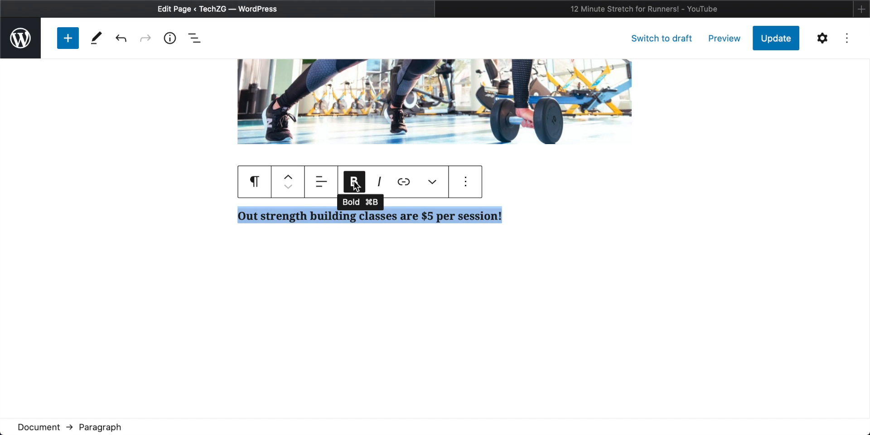
key("Right")
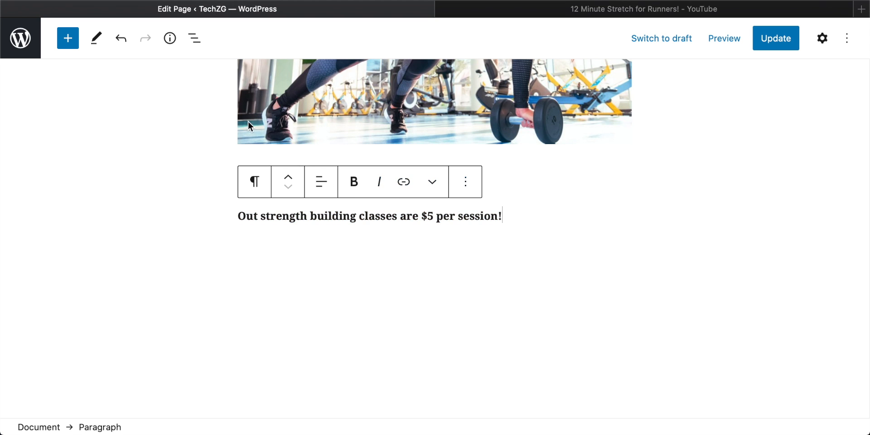
Step: Move the bold classes paragraph up so it sits between the YouTube video and the gym photo
left_click(294, 182)
left_click(684, 211)
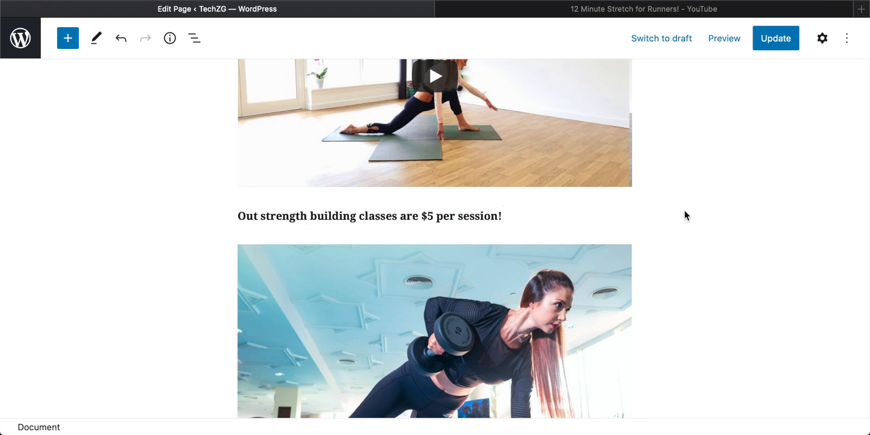
scroll(684, 210, "down", 3)
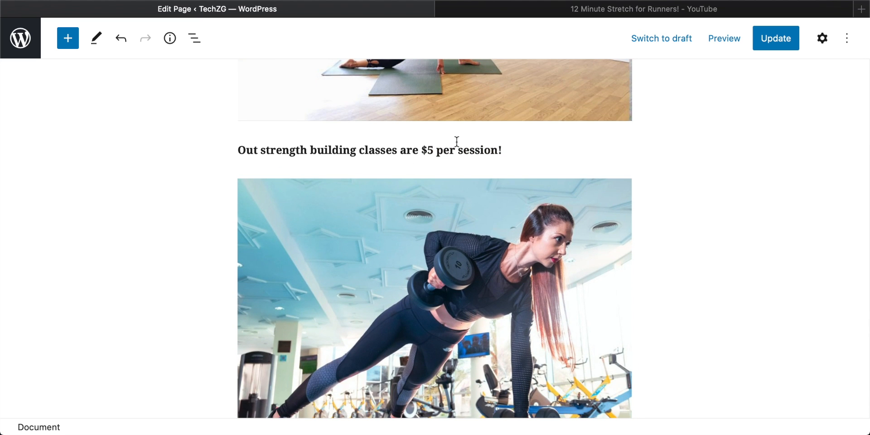
Step: Look over the "Learn More About Us" page in the editor, from the YouTube video through the gym photo to the text below
scroll(397, 247, "down", 4)
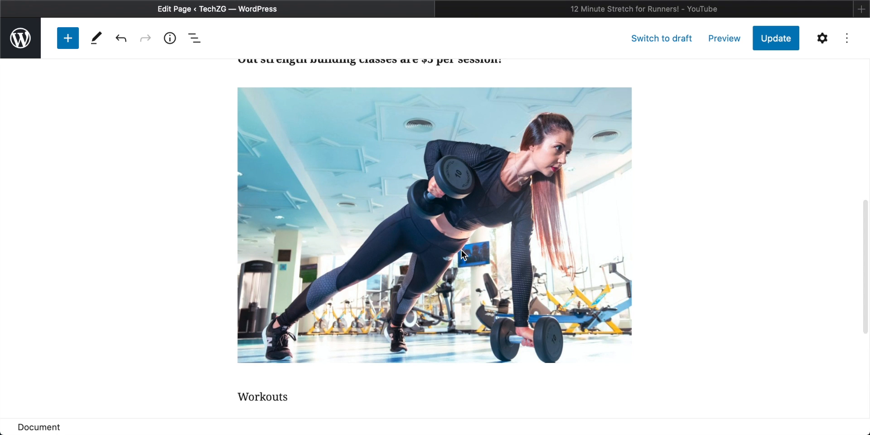
scroll(399, 254, "down", 3)
scroll(382, 357, "up", 10)
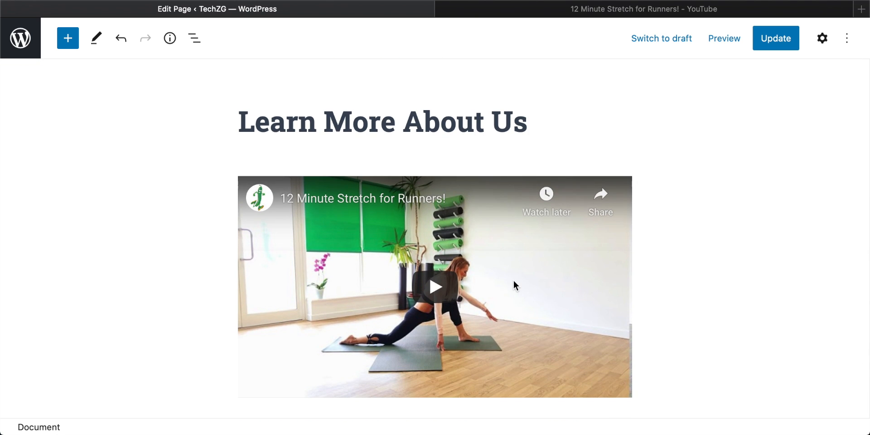
scroll(693, 141, "down", 10)
scroll(693, 140, "up", 6)
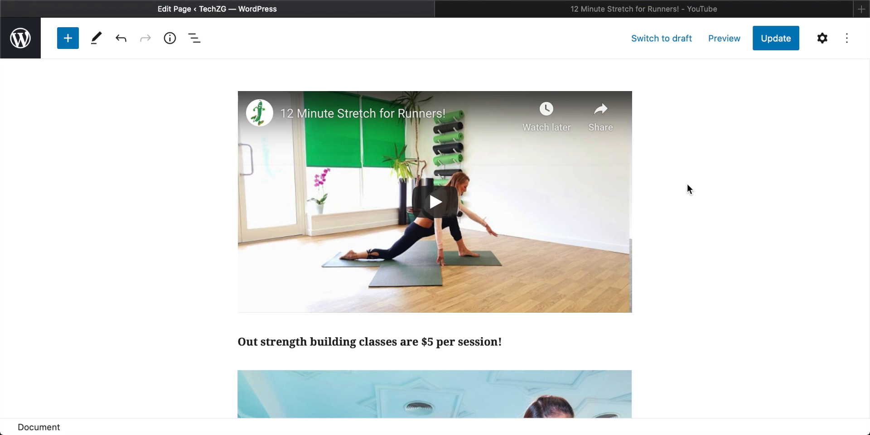
left_click(433, 320)
left_click(151, 241)
Step: Open the live "Learn More About Us" page through its permalink, look it over and copy its web address
left_click(823, 44)
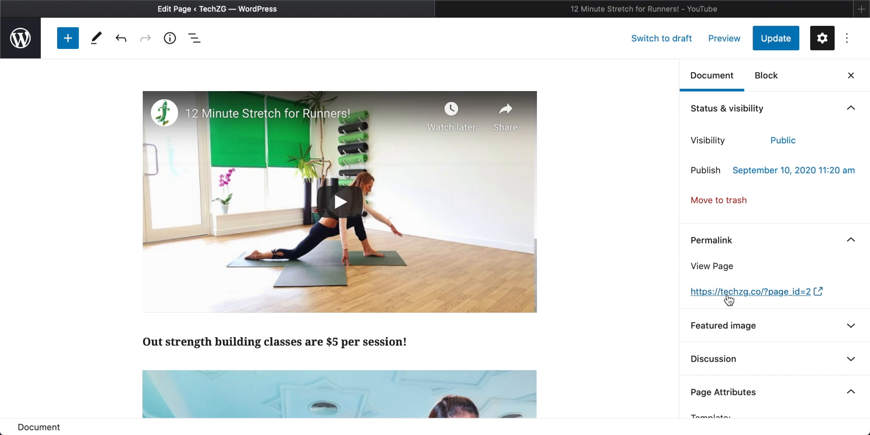
left_click(819, 292)
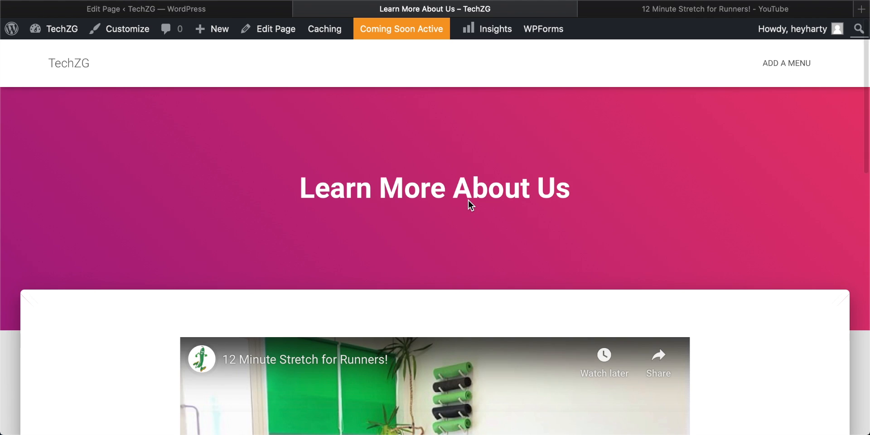
scroll(469, 200, "down", 6)
scroll(469, 199, "down", 8)
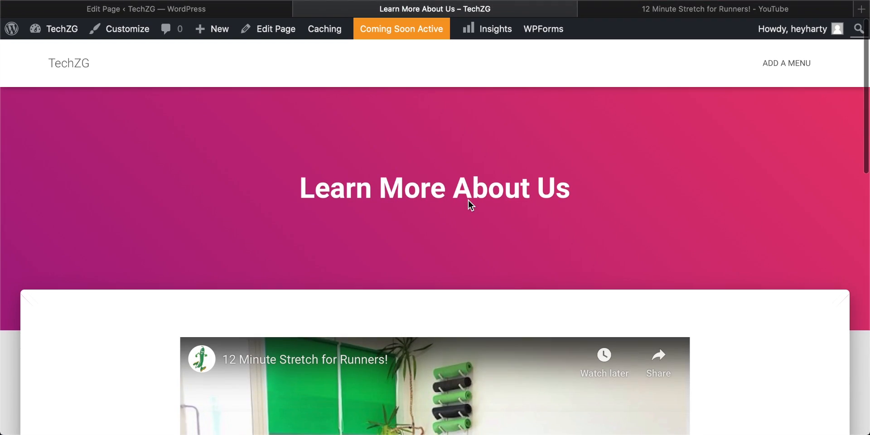
scroll(468, 200, "down", 5)
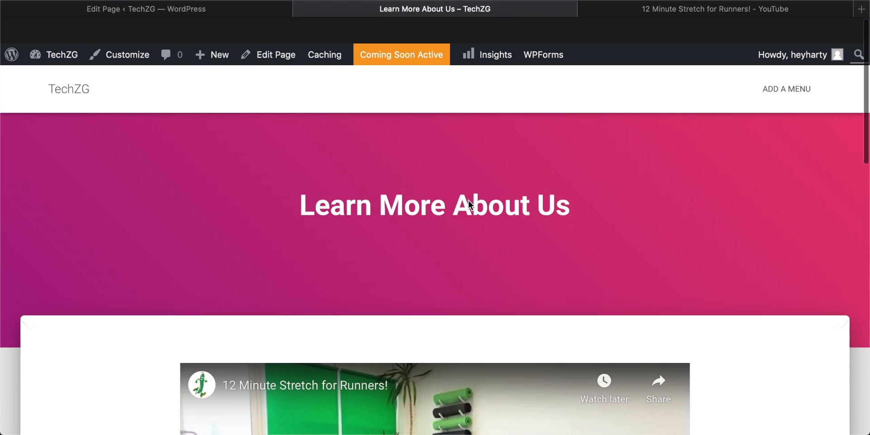
scroll(469, 200, "down", 1)
left_click(461, 3)
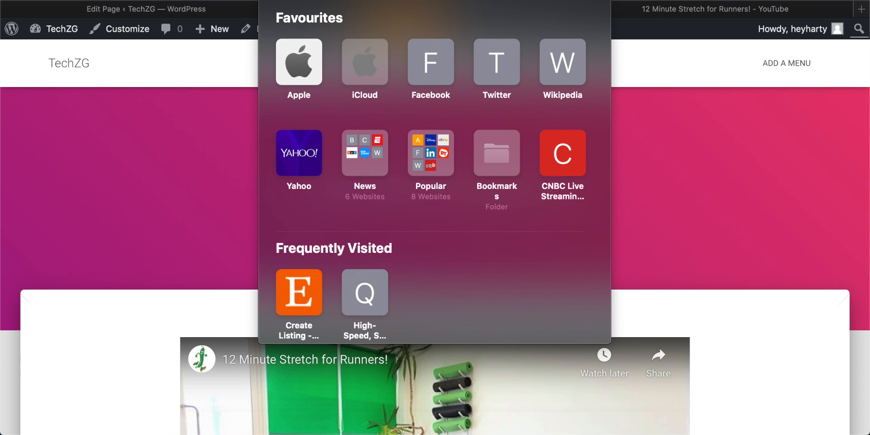
left_click(186, 116)
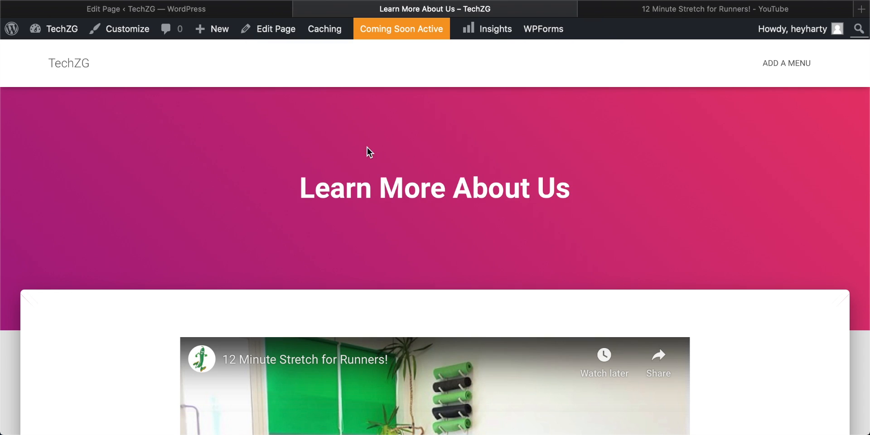
Step: Leave the page editor for the WordPress dashboard and open the site customizer from the Bluehost home page
left_click(217, 10)
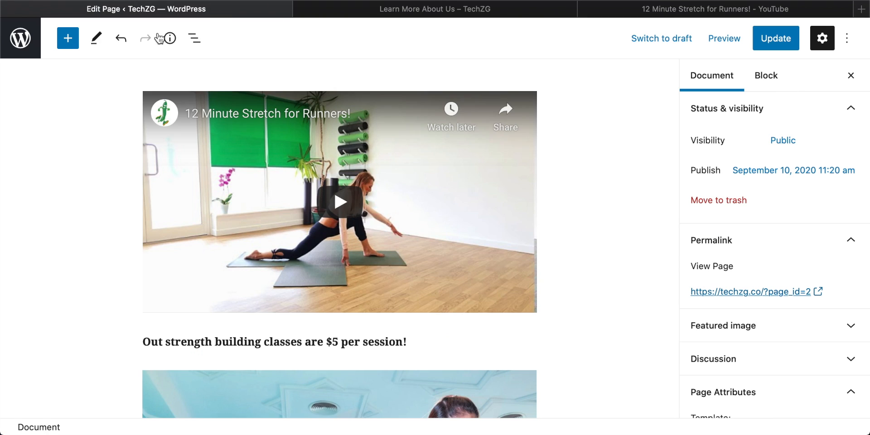
left_click(15, 39)
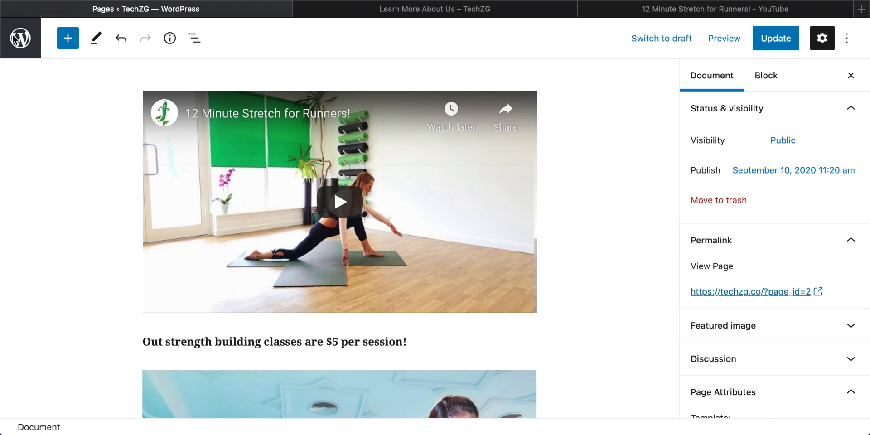
mouse_move(44, 60)
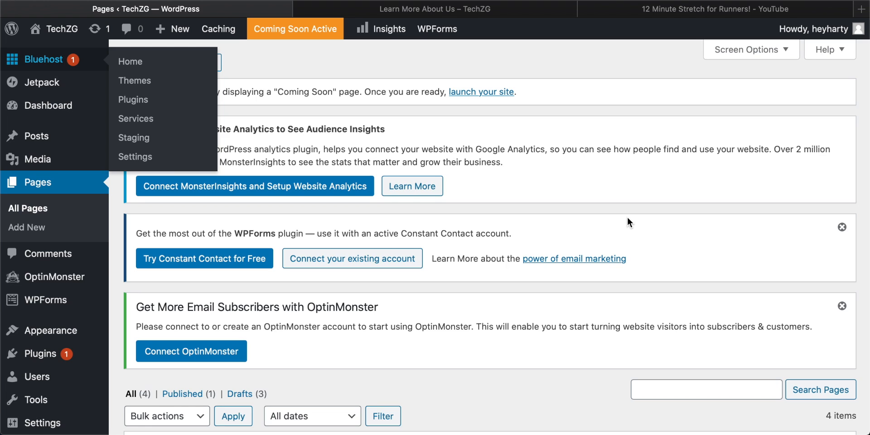
scroll(585, 181, "down", 3)
scroll(585, 187, "down", 5)
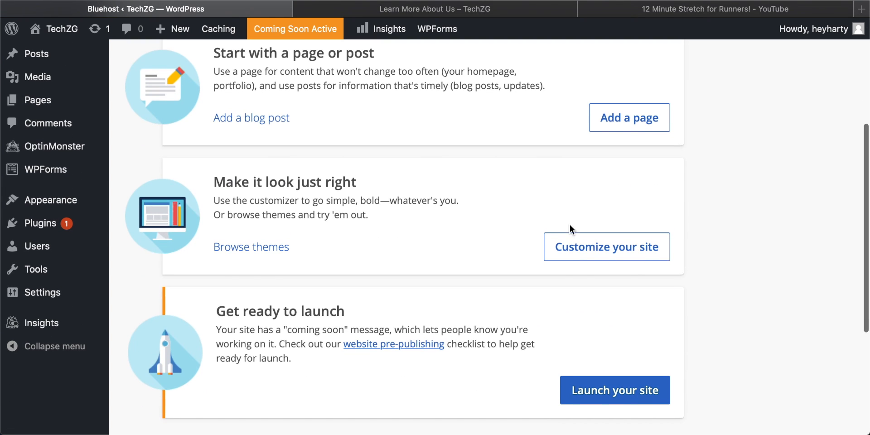
left_click(633, 250)
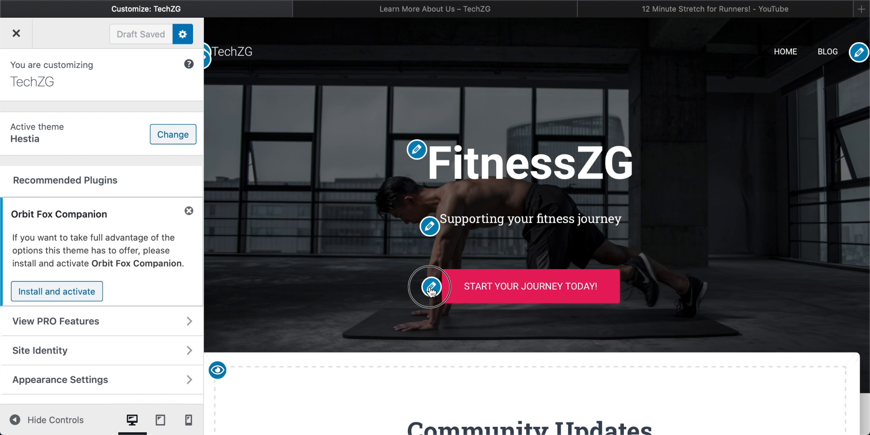
left_click(431, 286)
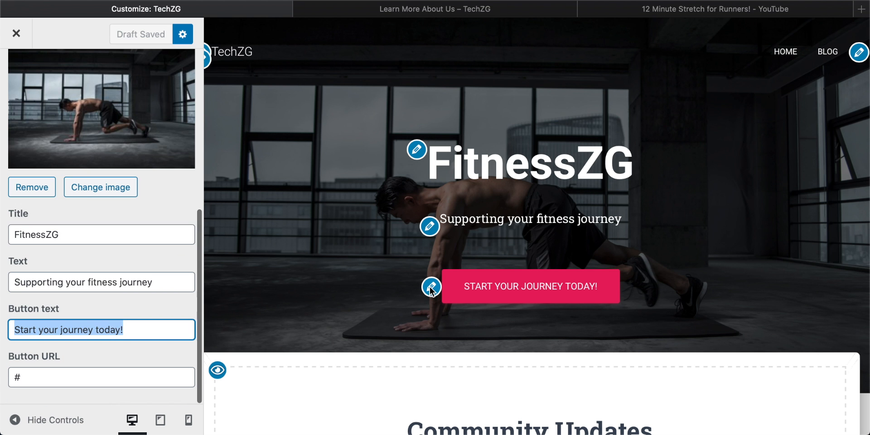
scroll(55, 319, "down", 1)
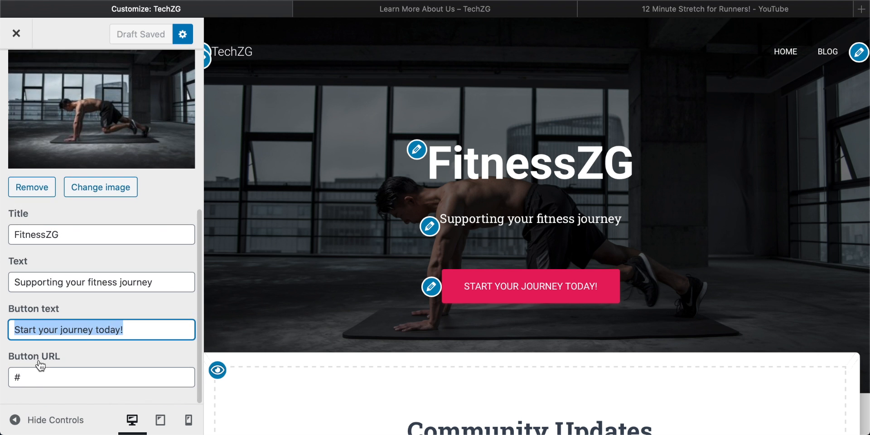
key("Tab")
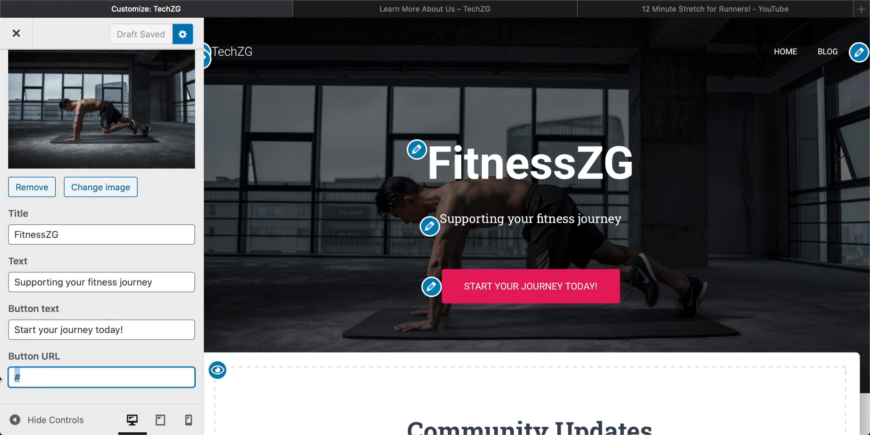
type("https://techzg.co/?page_id=2")
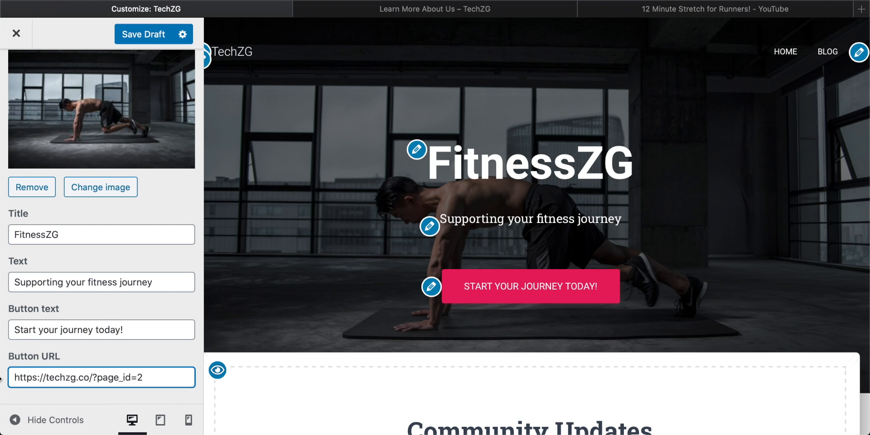
scroll(39, 301, "up", 1)
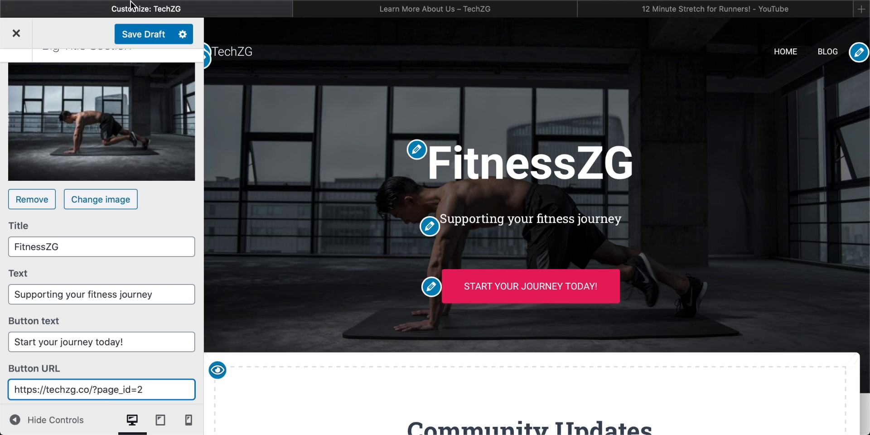
left_click(144, 36)
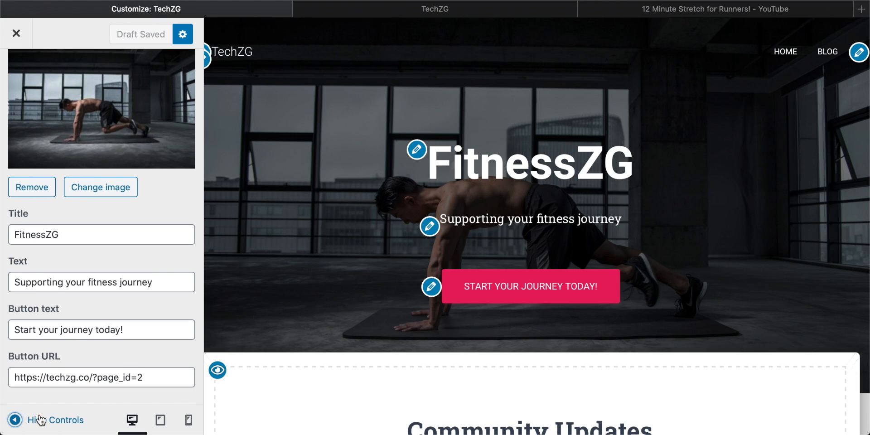
Step: Preview the front page at tablet, mobile and desktop sizes, and view it with the customizer controls hidden
left_click(160, 421)
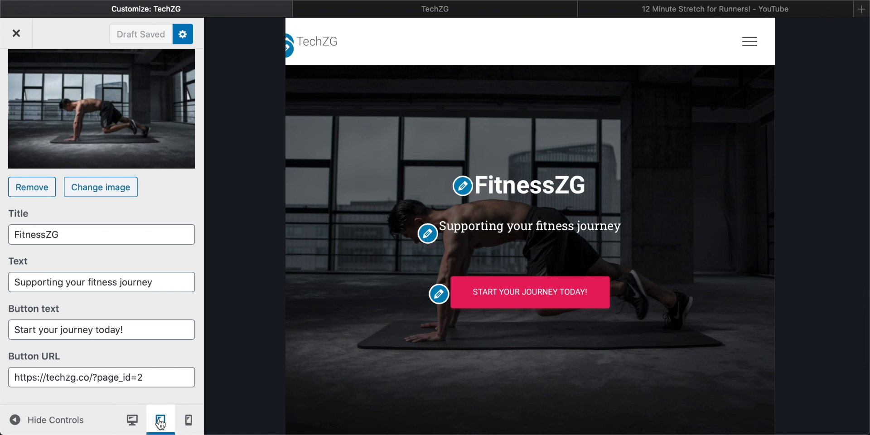
left_click(188, 423)
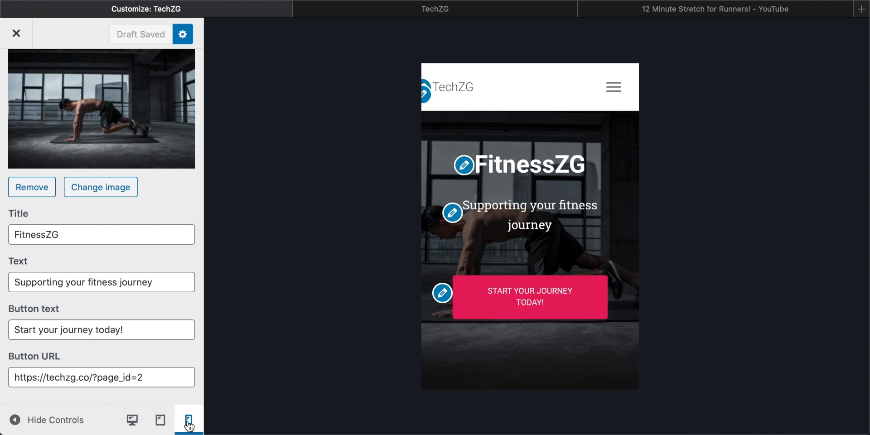
left_click(132, 420)
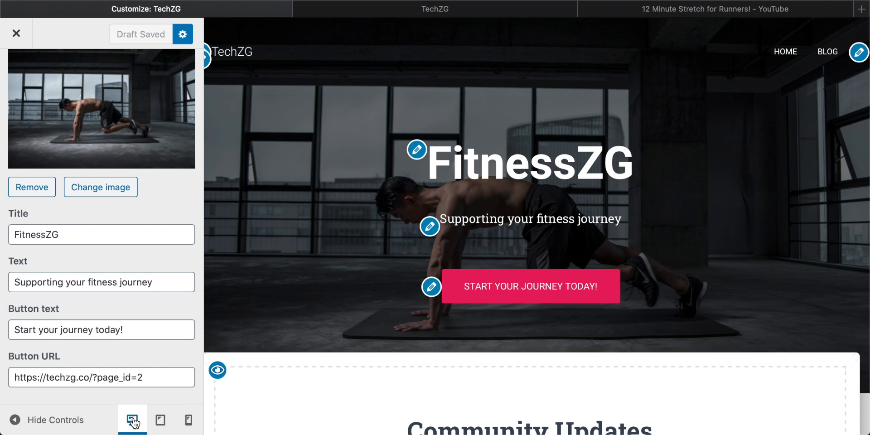
left_click(43, 420)
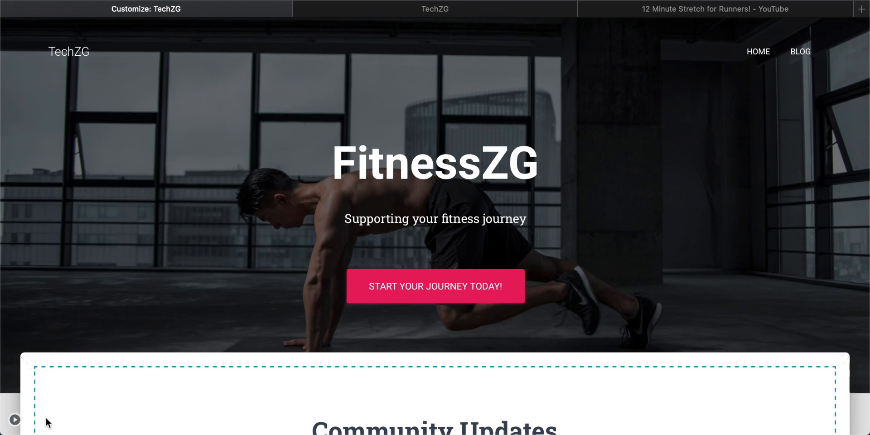
scroll(309, 319, "down", 3)
scroll(310, 319, "up", 3)
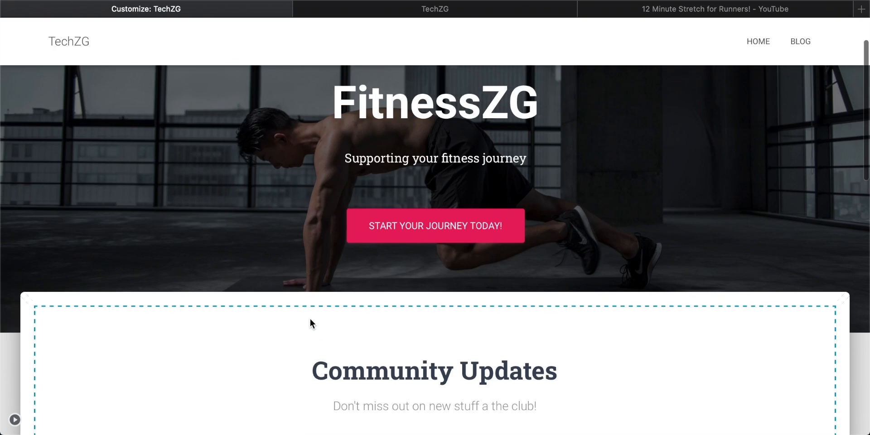
left_click(15, 420)
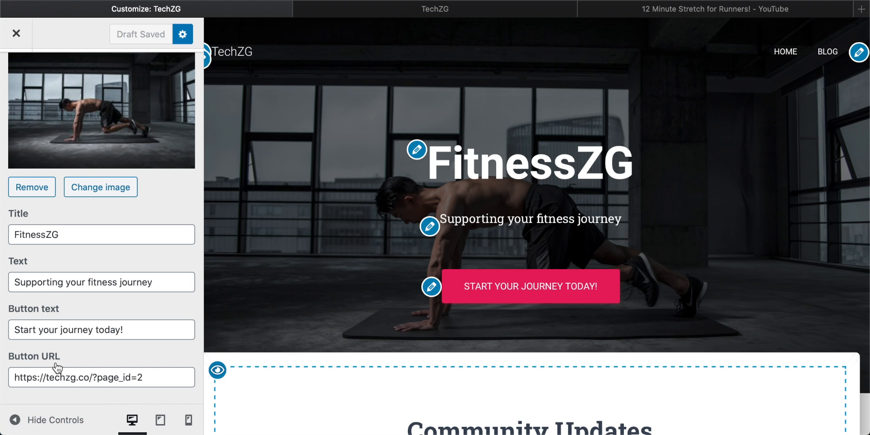
Step: Open the draft's share preview link and look through the whole front page down to the footer
left_click(184, 39)
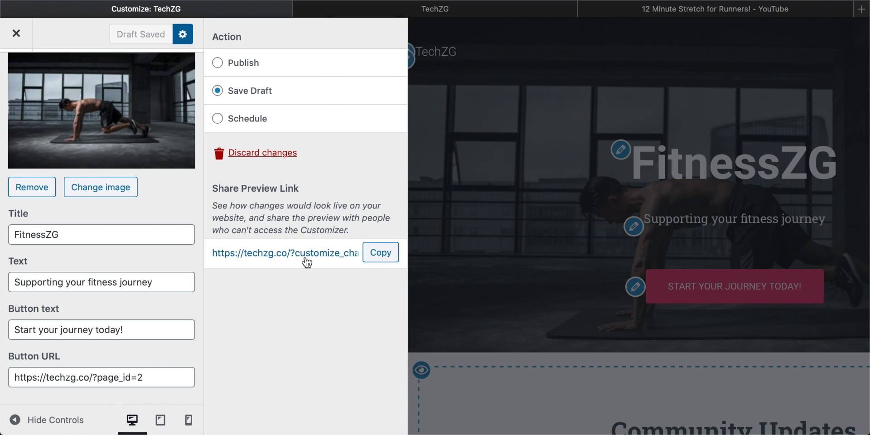
left_click(282, 253)
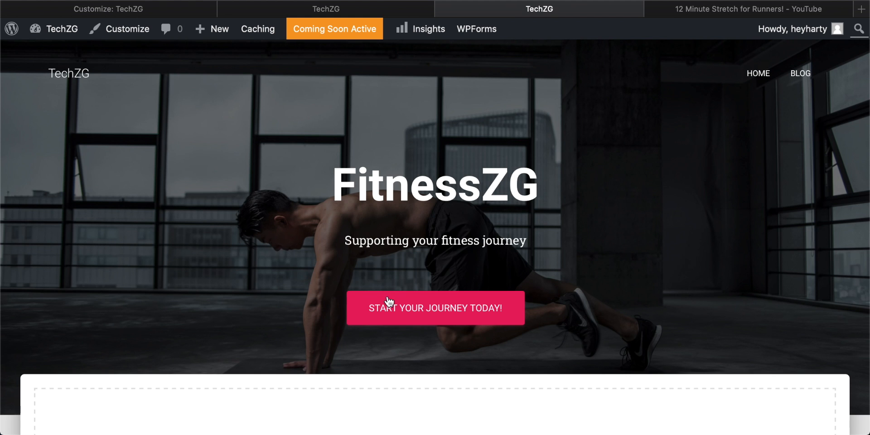
scroll(389, 300, "down", 6)
scroll(388, 298, "down", 5)
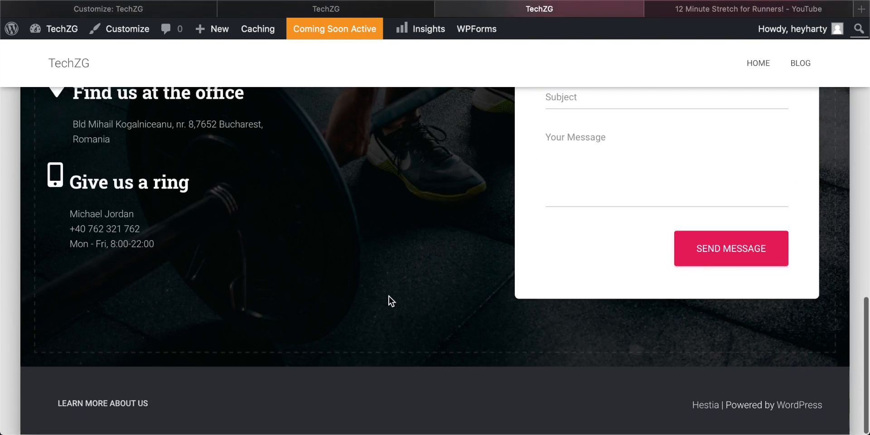
scroll(388, 299, "up", 15)
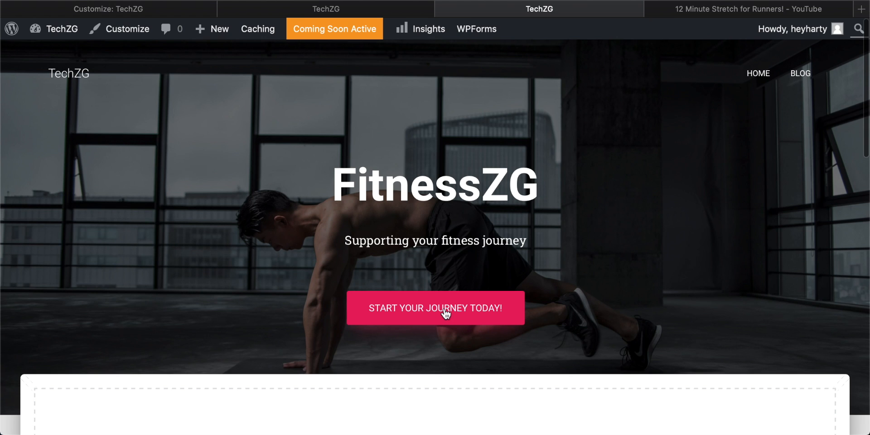
Step: Test the "Start your journey today!" link in the preview, look over the page it opens, and close that browser tab
left_click(430, 308)
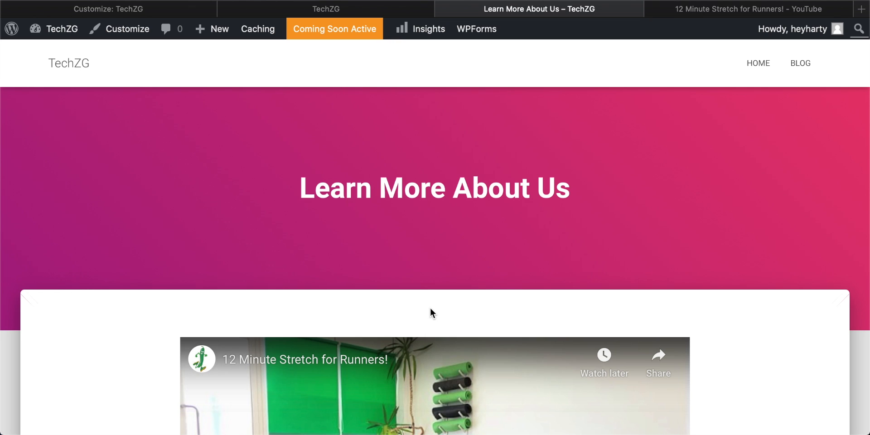
scroll(430, 312, "down", 10)
scroll(430, 308, "up", 10)
scroll(430, 308, "down", 3)
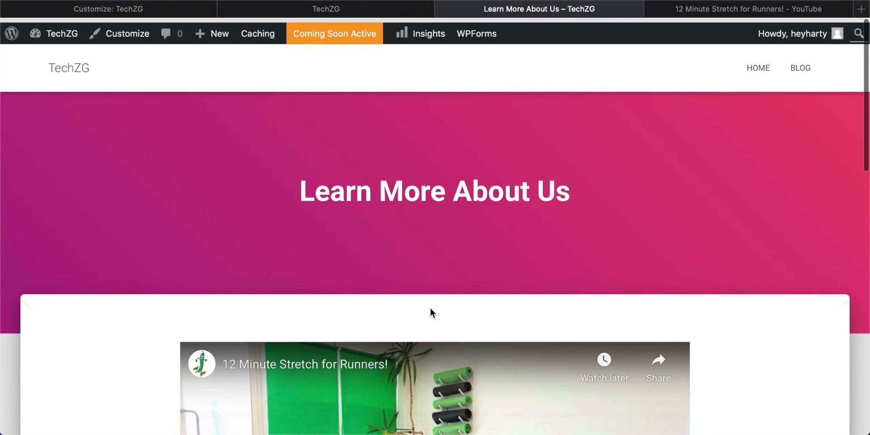
scroll(431, 307, "up", 3)
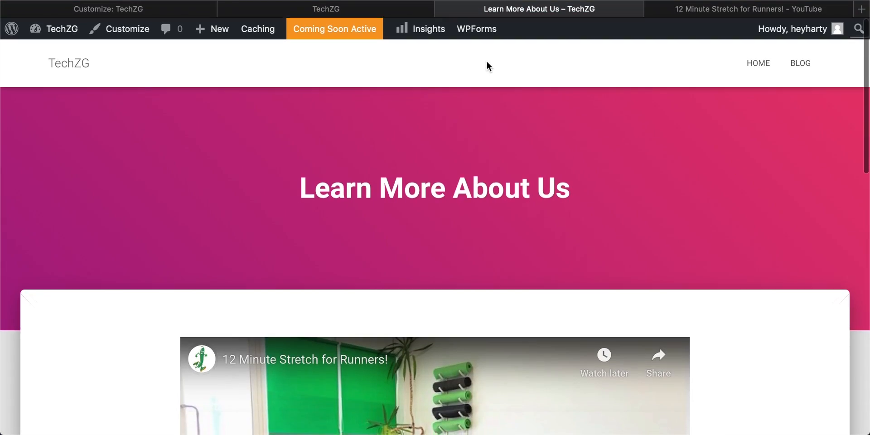
left_click(444, 9)
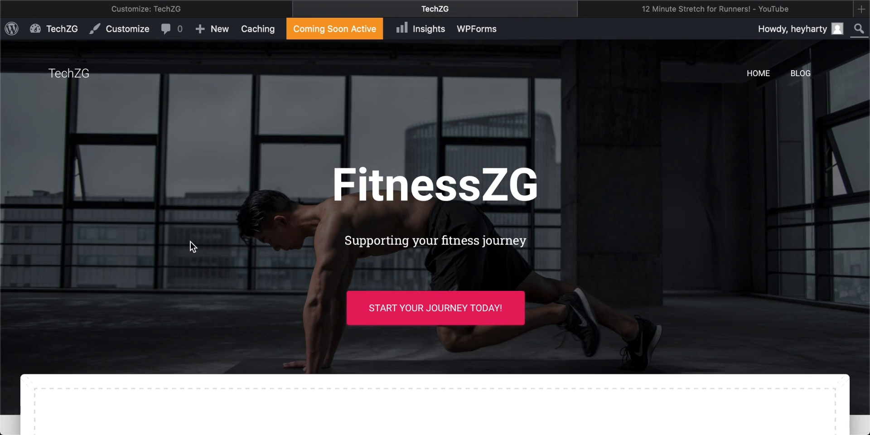
Step: Return to the customizer and examine the front page preview, including the hero section, Community Updates posts and Get in Touch section
left_click(172, 8)
scroll(610, 229, "down", 3)
scroll(610, 230, "up", 3)
scroll(645, 176, "down", 3)
scroll(645, 177, "down", 10)
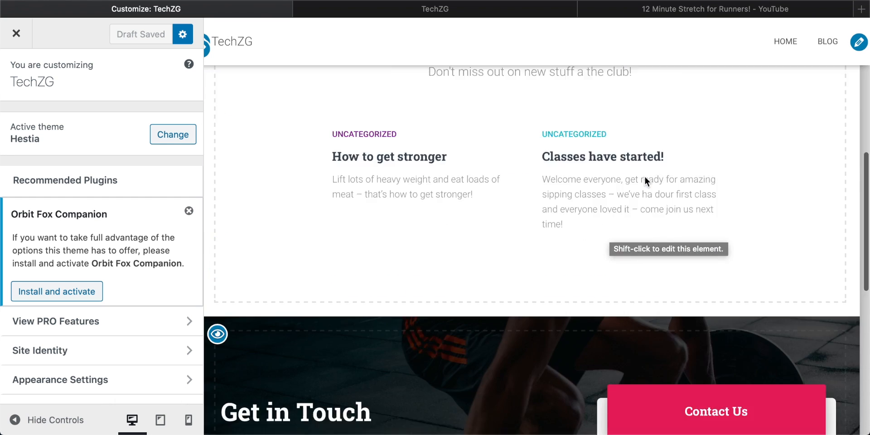
scroll(487, 264, "up", 5)
scroll(487, 264, "up", 10)
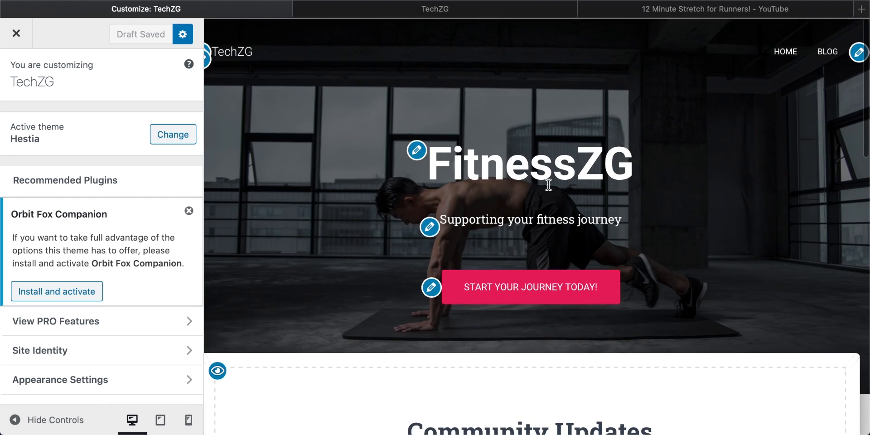
left_click(501, 286)
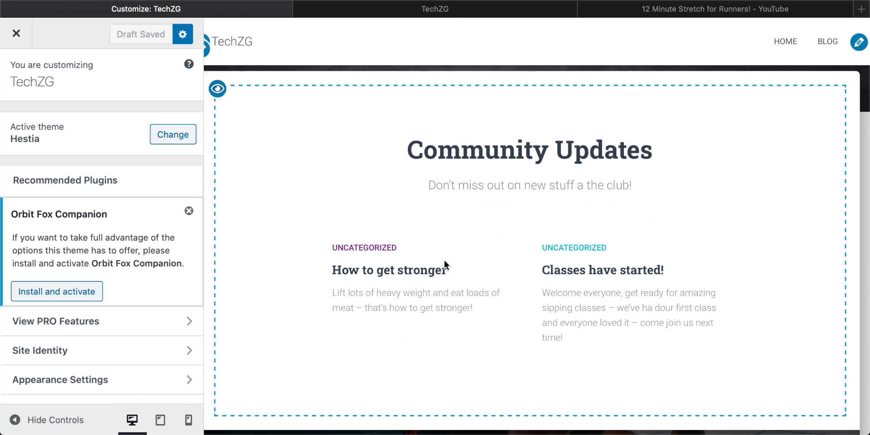
scroll(522, 259, "up", 5)
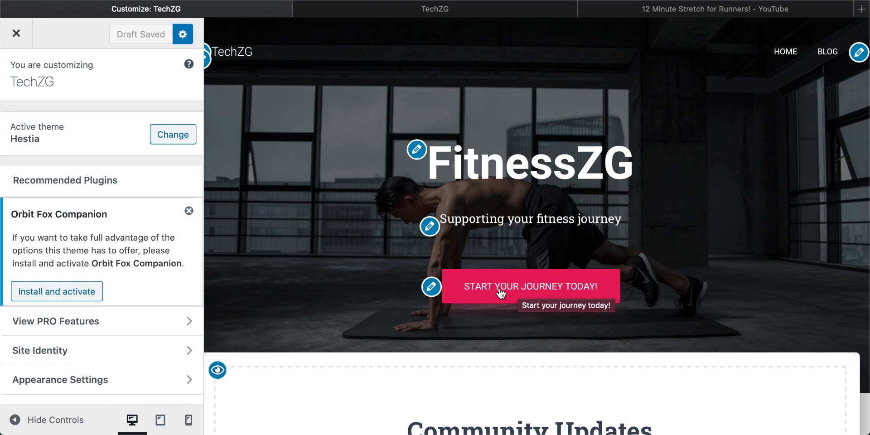
scroll(501, 294, "down", 6)
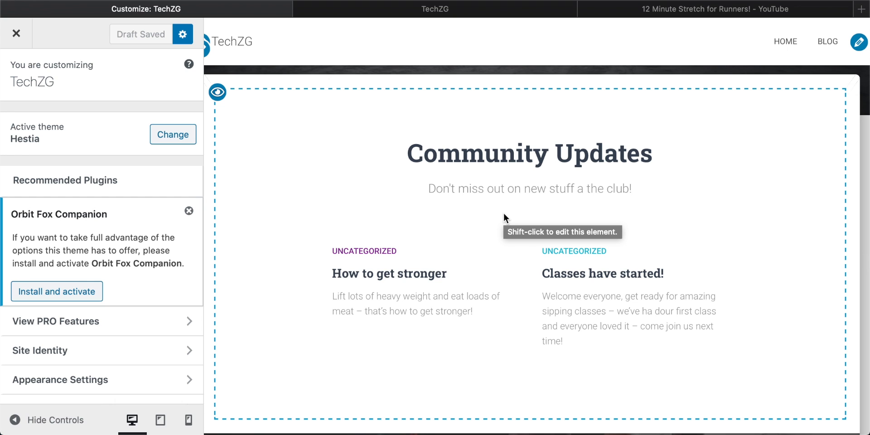
scroll(430, 239, "down", 3)
scroll(431, 238, "down", 3)
scroll(430, 239, "up", 10)
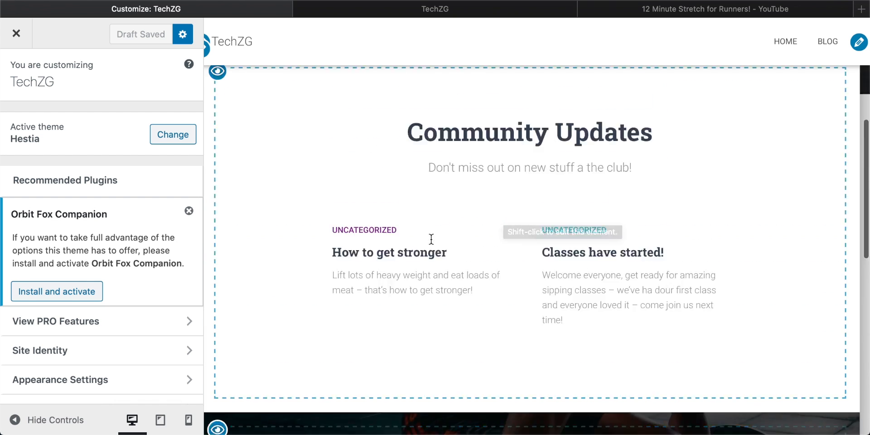